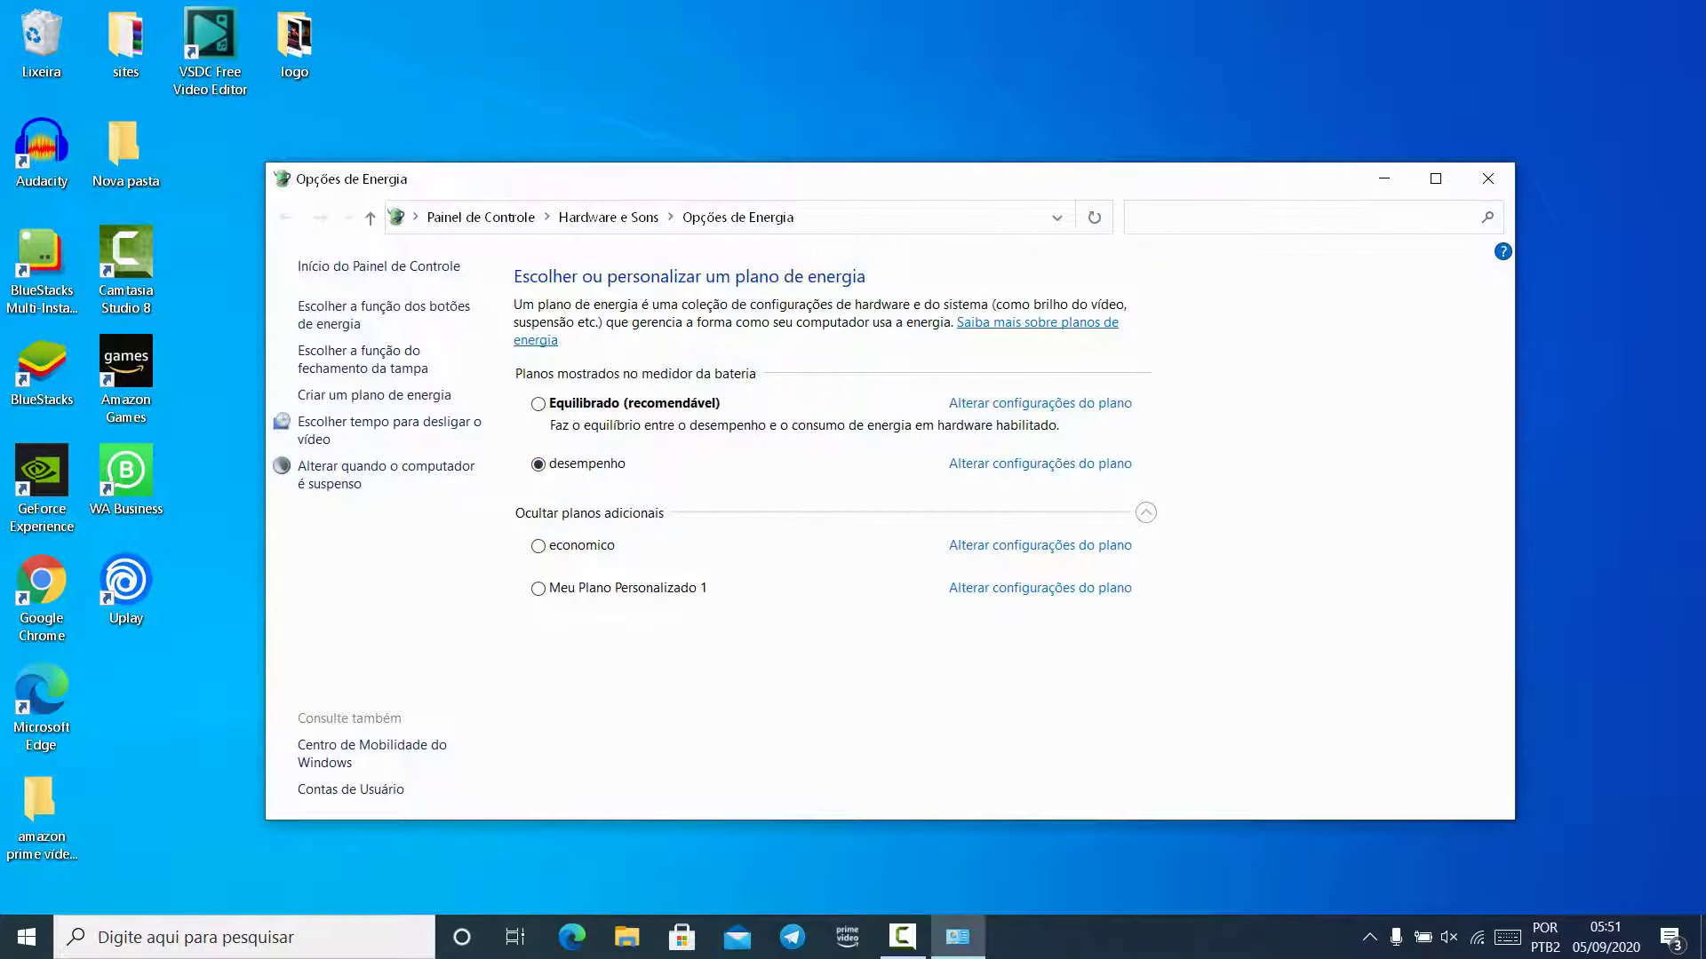
- Close the power options window, search Windows for "calibrar" and open Calibrar cores do vídeo
{"action": "left_click", "coordinate": [1487, 178]}
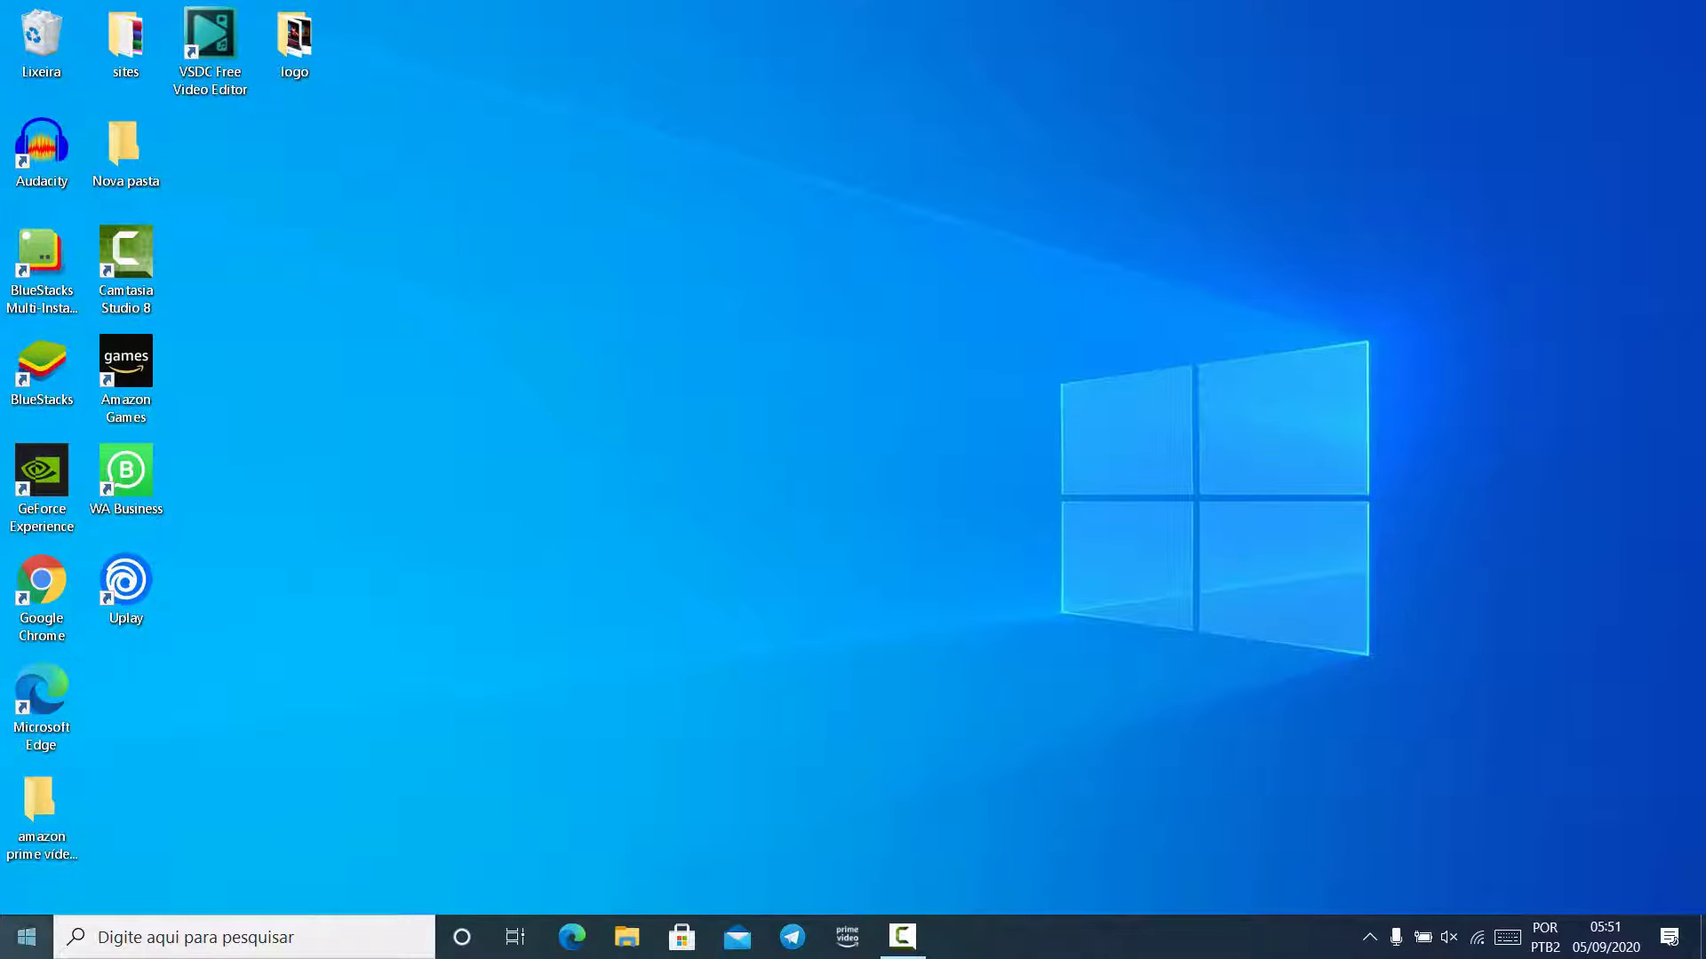
{"action": "left_click", "coordinate": [26, 937]}
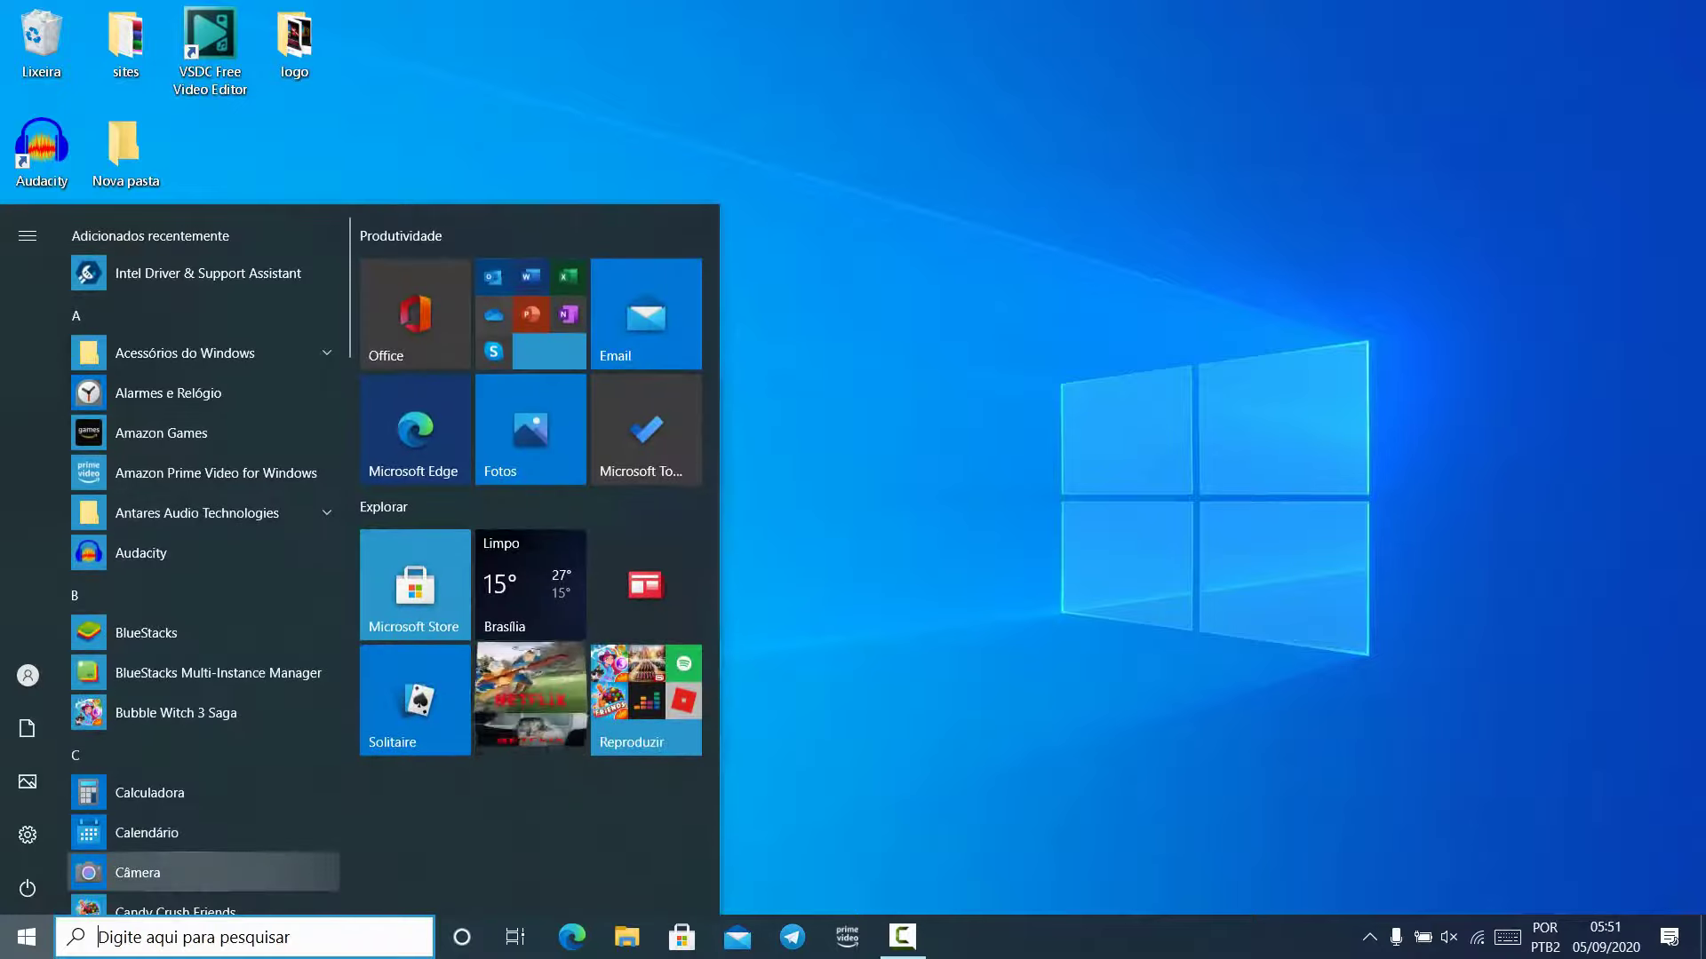
{"action": "type", "text": "calibrar"}
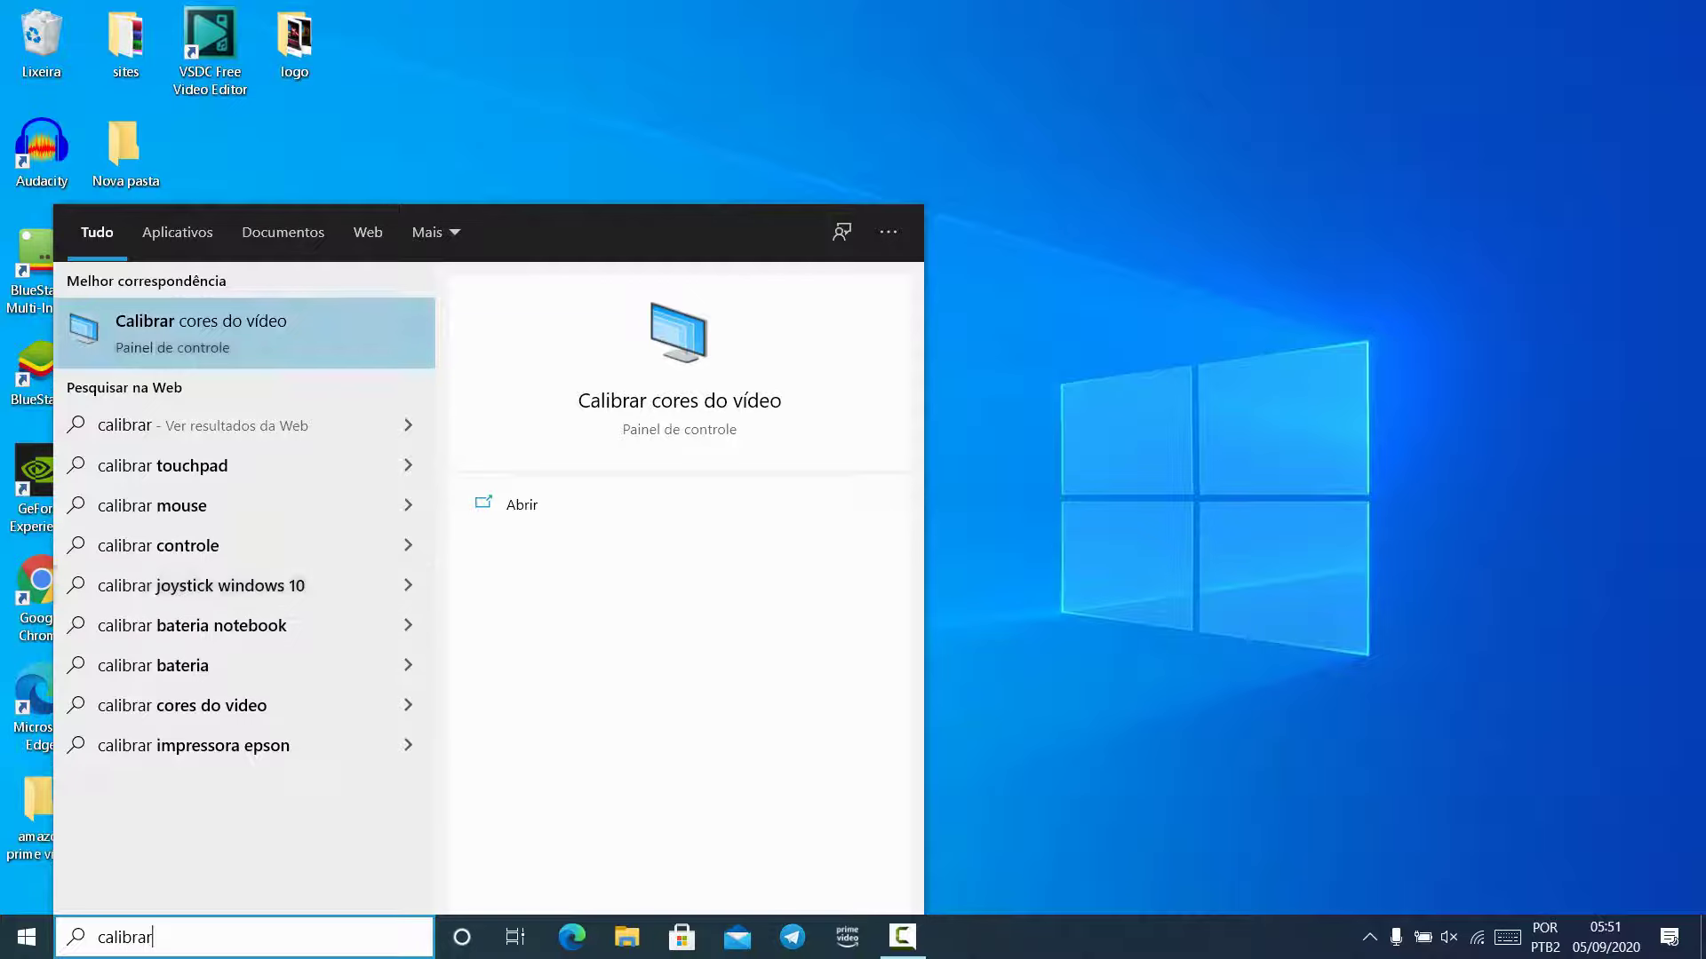
{"action": "key", "text": "Return"}
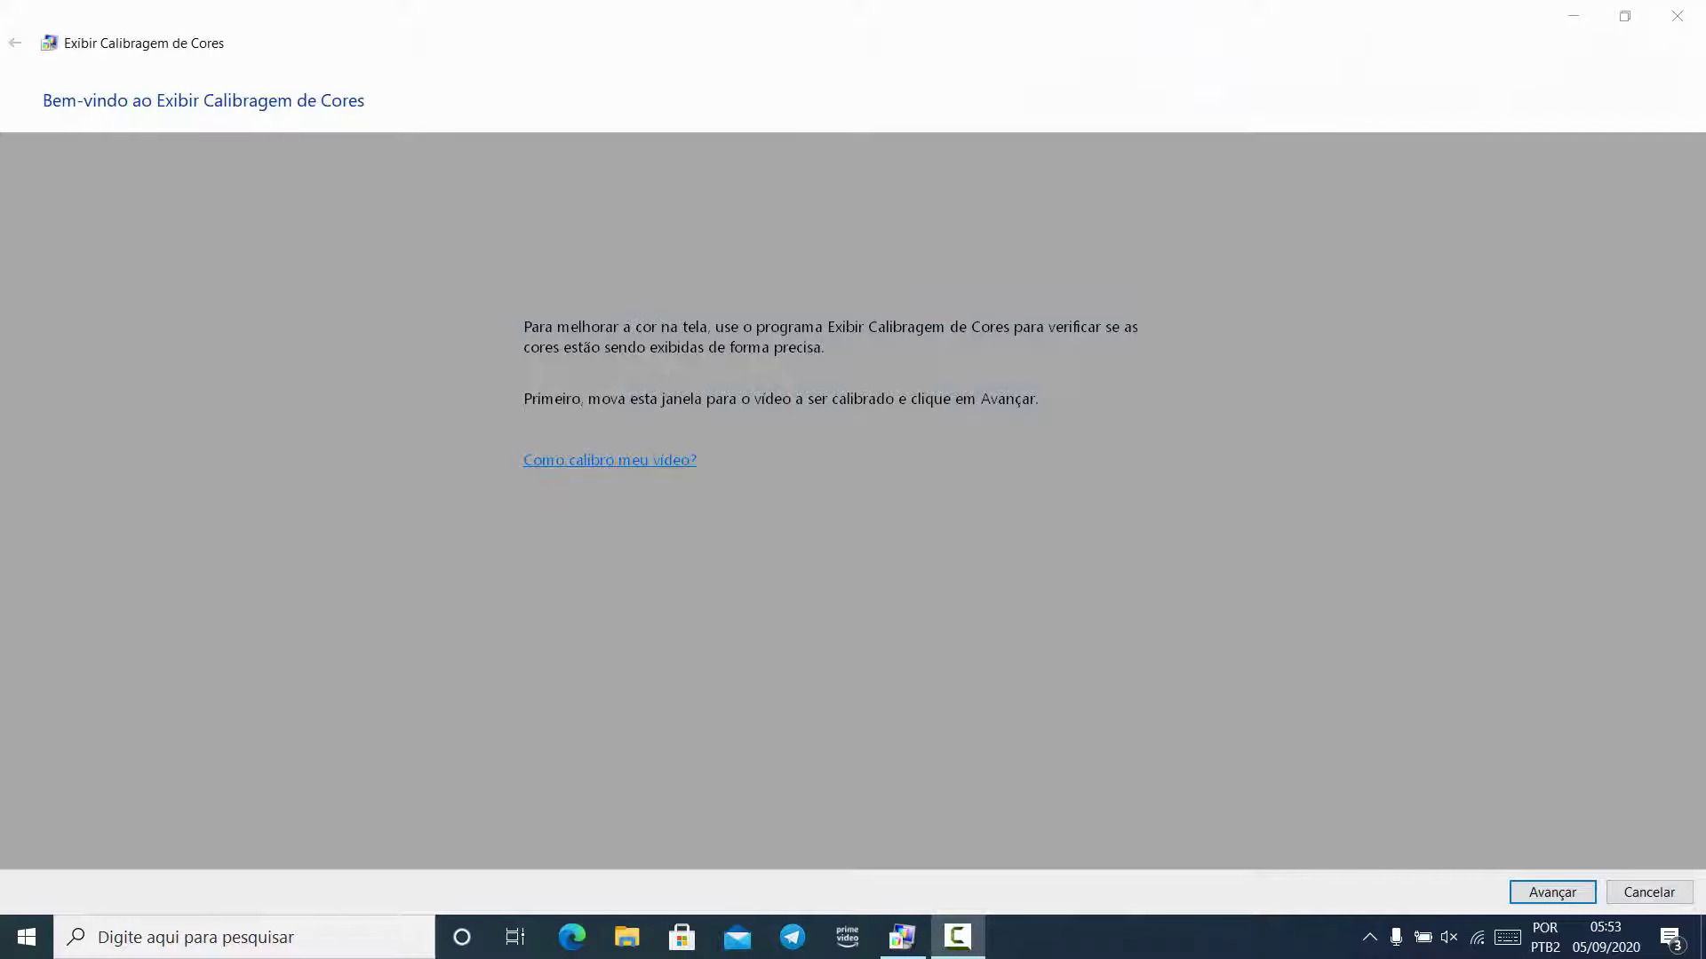
- Advance through the welcome, basic colour settings and gamma explanation pages to the gamma adjustment page
{"action": "left_click", "coordinate": [1625, 15]}
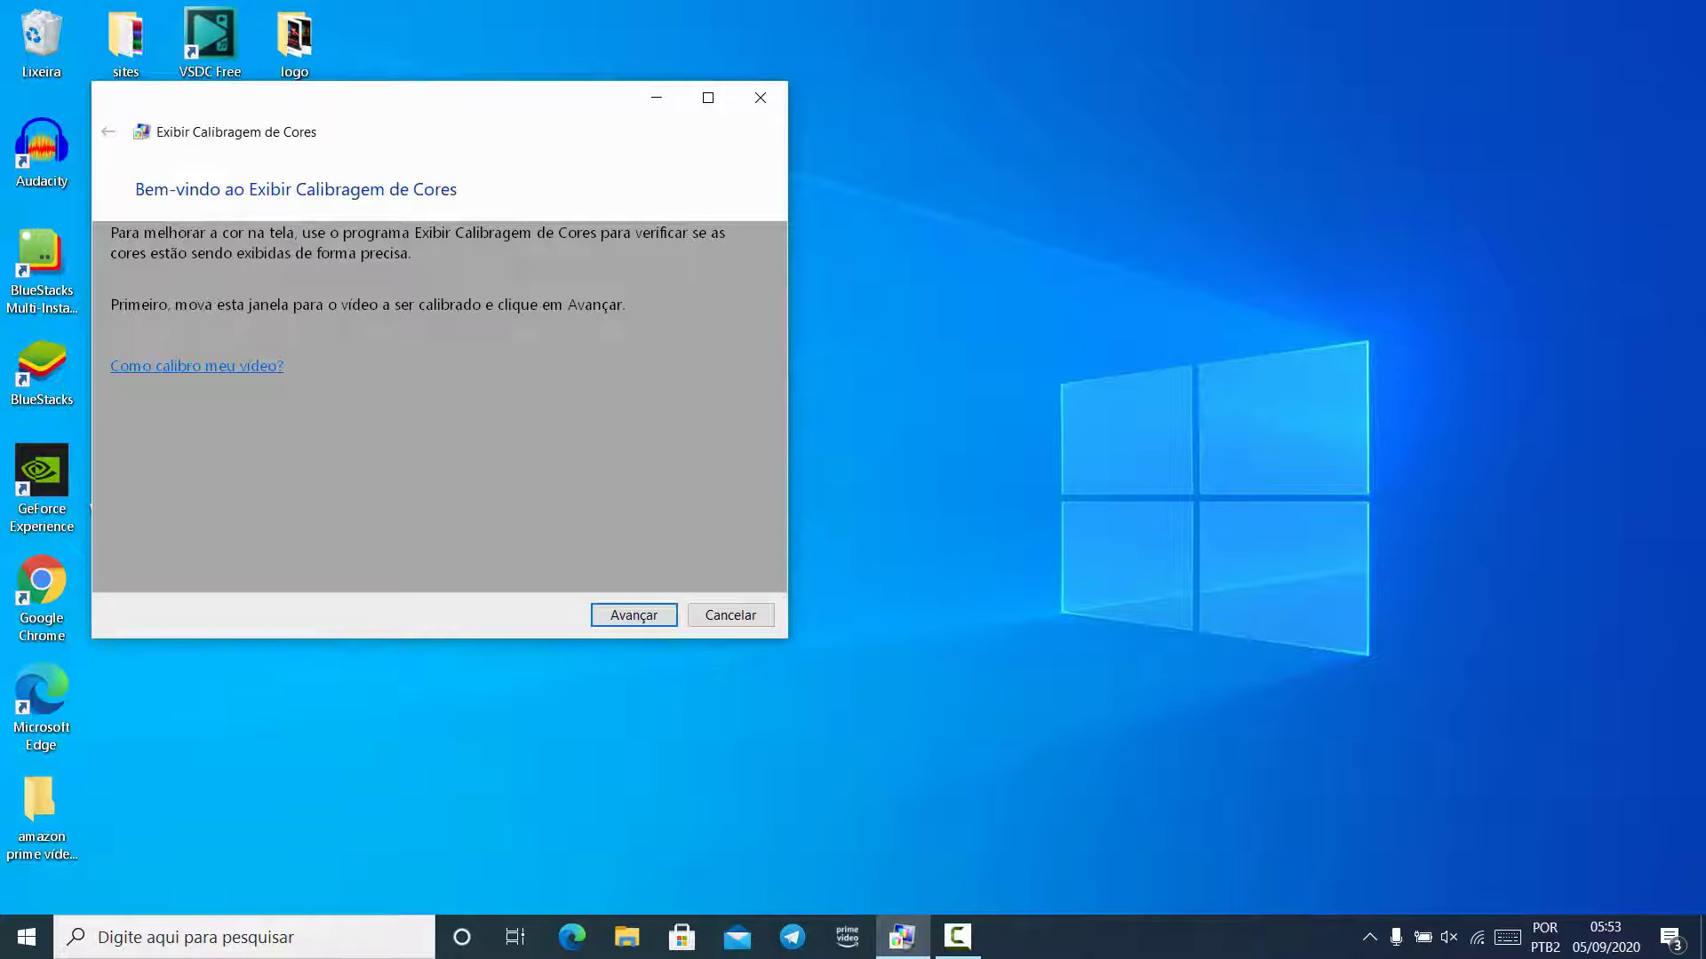
{"action": "left_click_drag", "start_coordinate": [533, 97], "coordinate": [520, 181]}
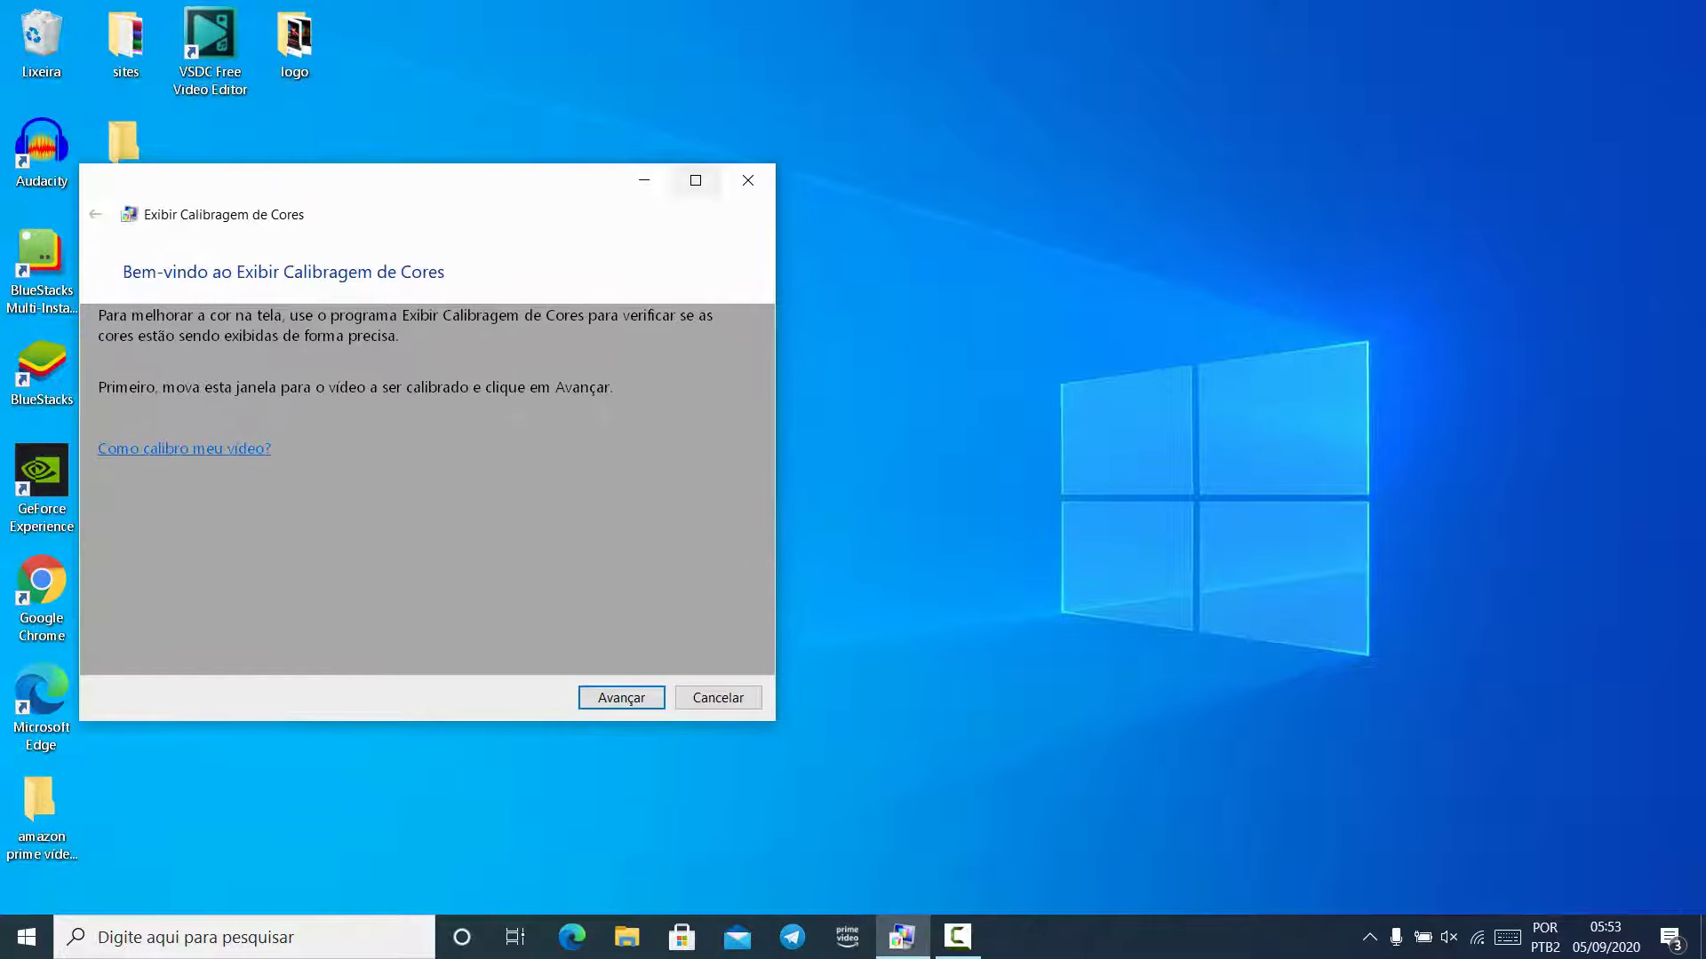
{"action": "left_click", "coordinate": [621, 699]}
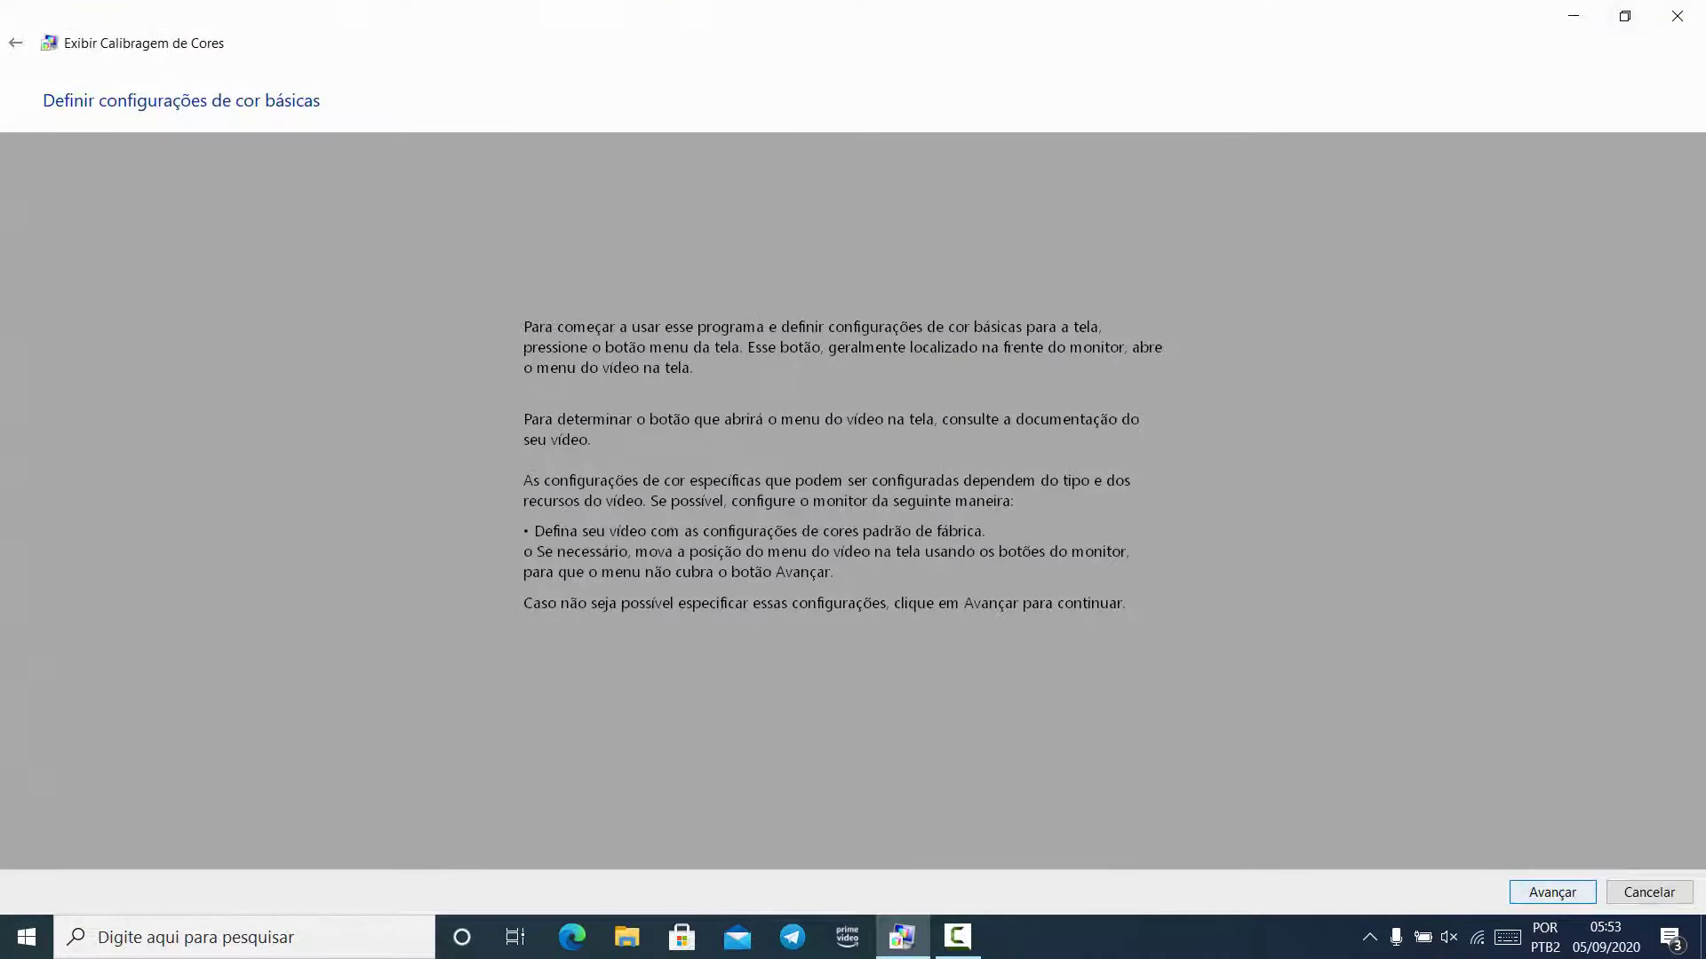
{"action": "left_click", "coordinate": [1552, 892]}
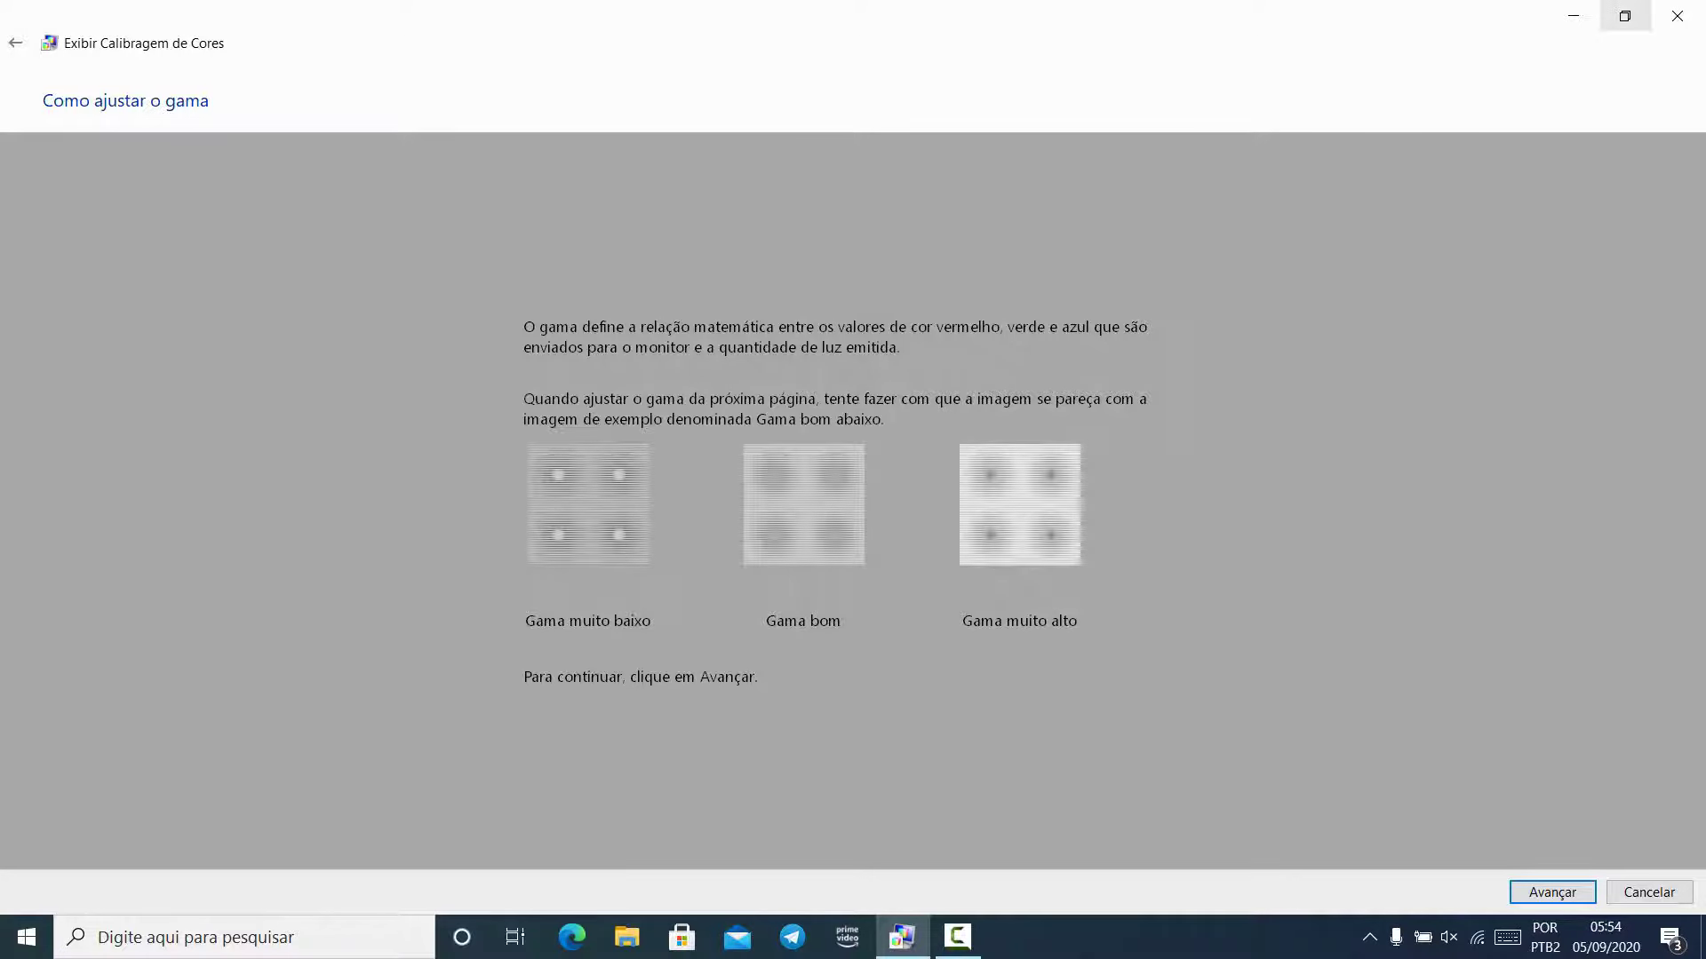
{"action": "key", "text": "Return"}
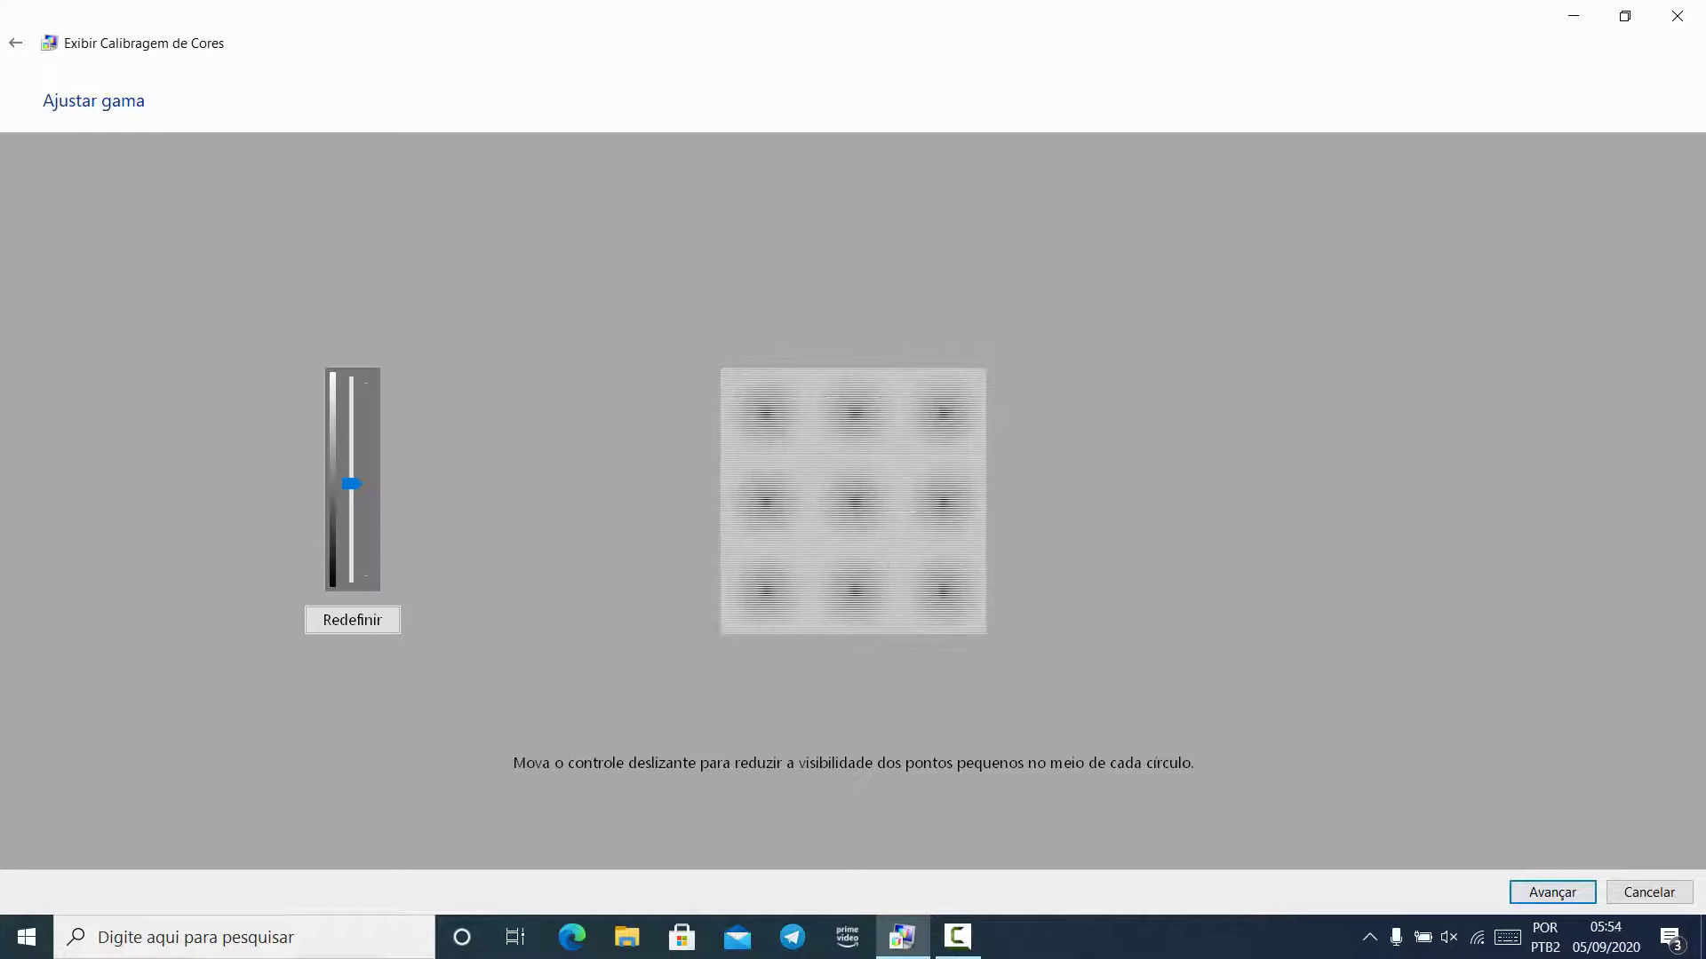
- Restore and reposition the calibration window, lower the gamma slightly to soften the dots in the circles, and accept it
{"action": "left_click", "coordinate": [1625, 16]}
{"action": "left_click_drag", "start_coordinate": [569, 182], "coordinate": [651, 125]}
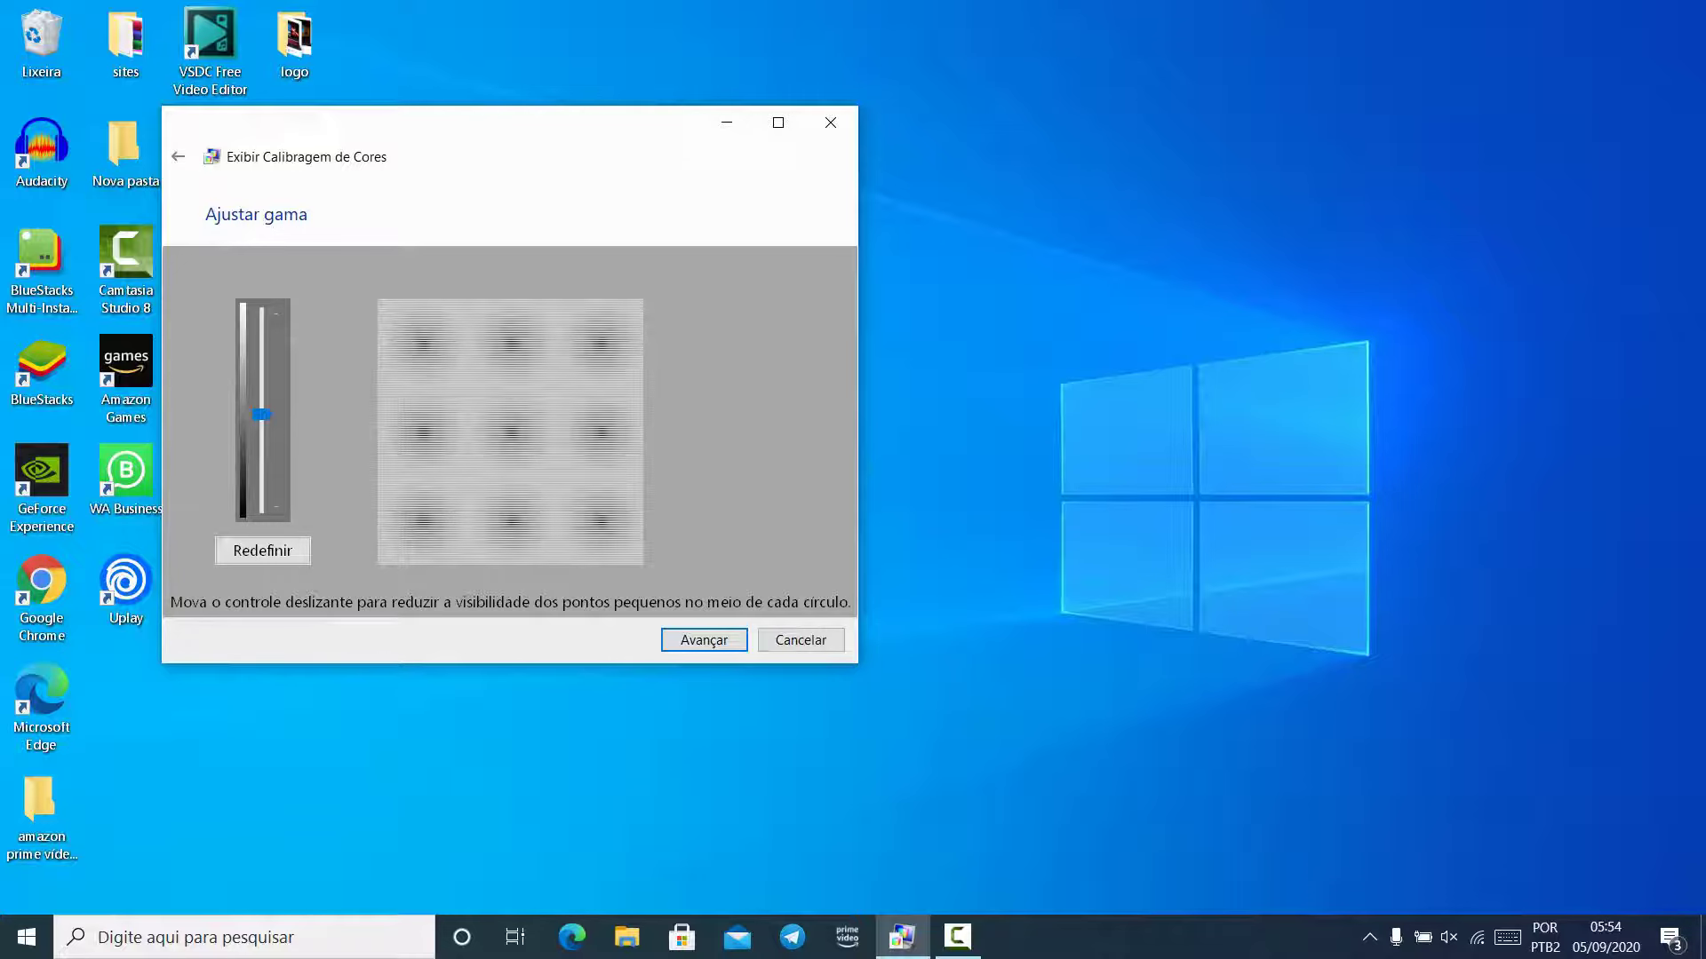
{"action": "left_click_drag", "start_coordinate": [262, 415], "coordinate": [262, 418]}
{"action": "key", "text": "Down"}
{"action": "key", "text": "Down"}
{"action": "key", "text": "Down"}
{"action": "key", "text": "Down"}
{"action": "key", "text": "Down"}
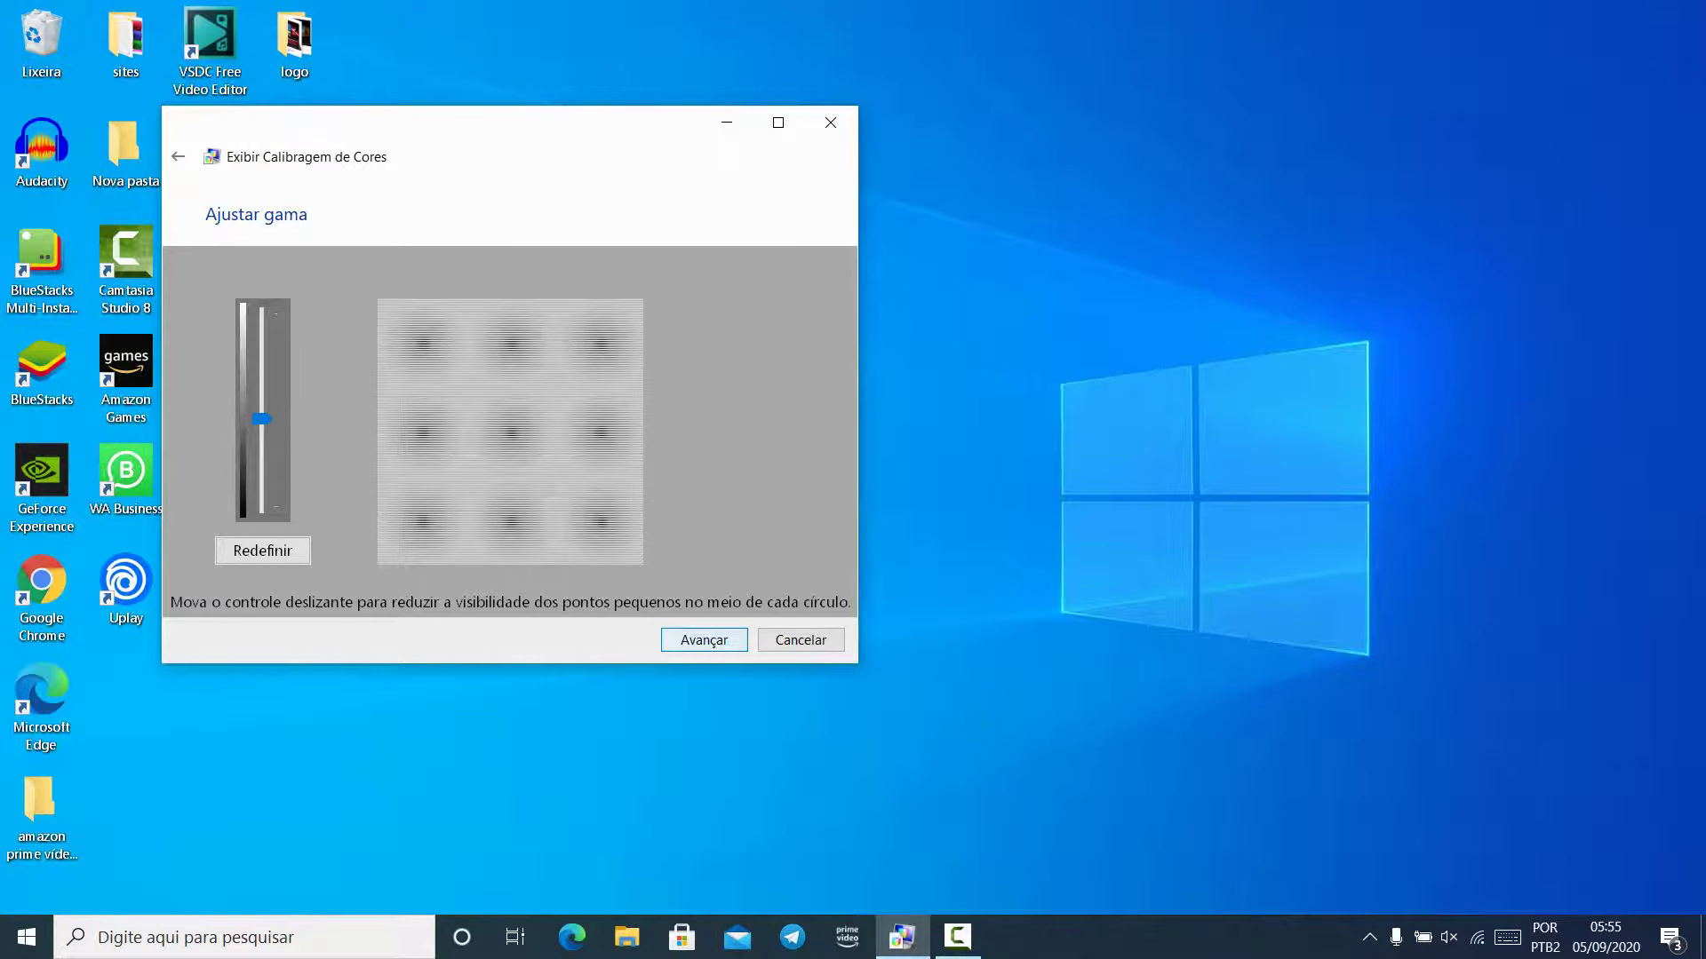
{"action": "key", "text": "Return"}
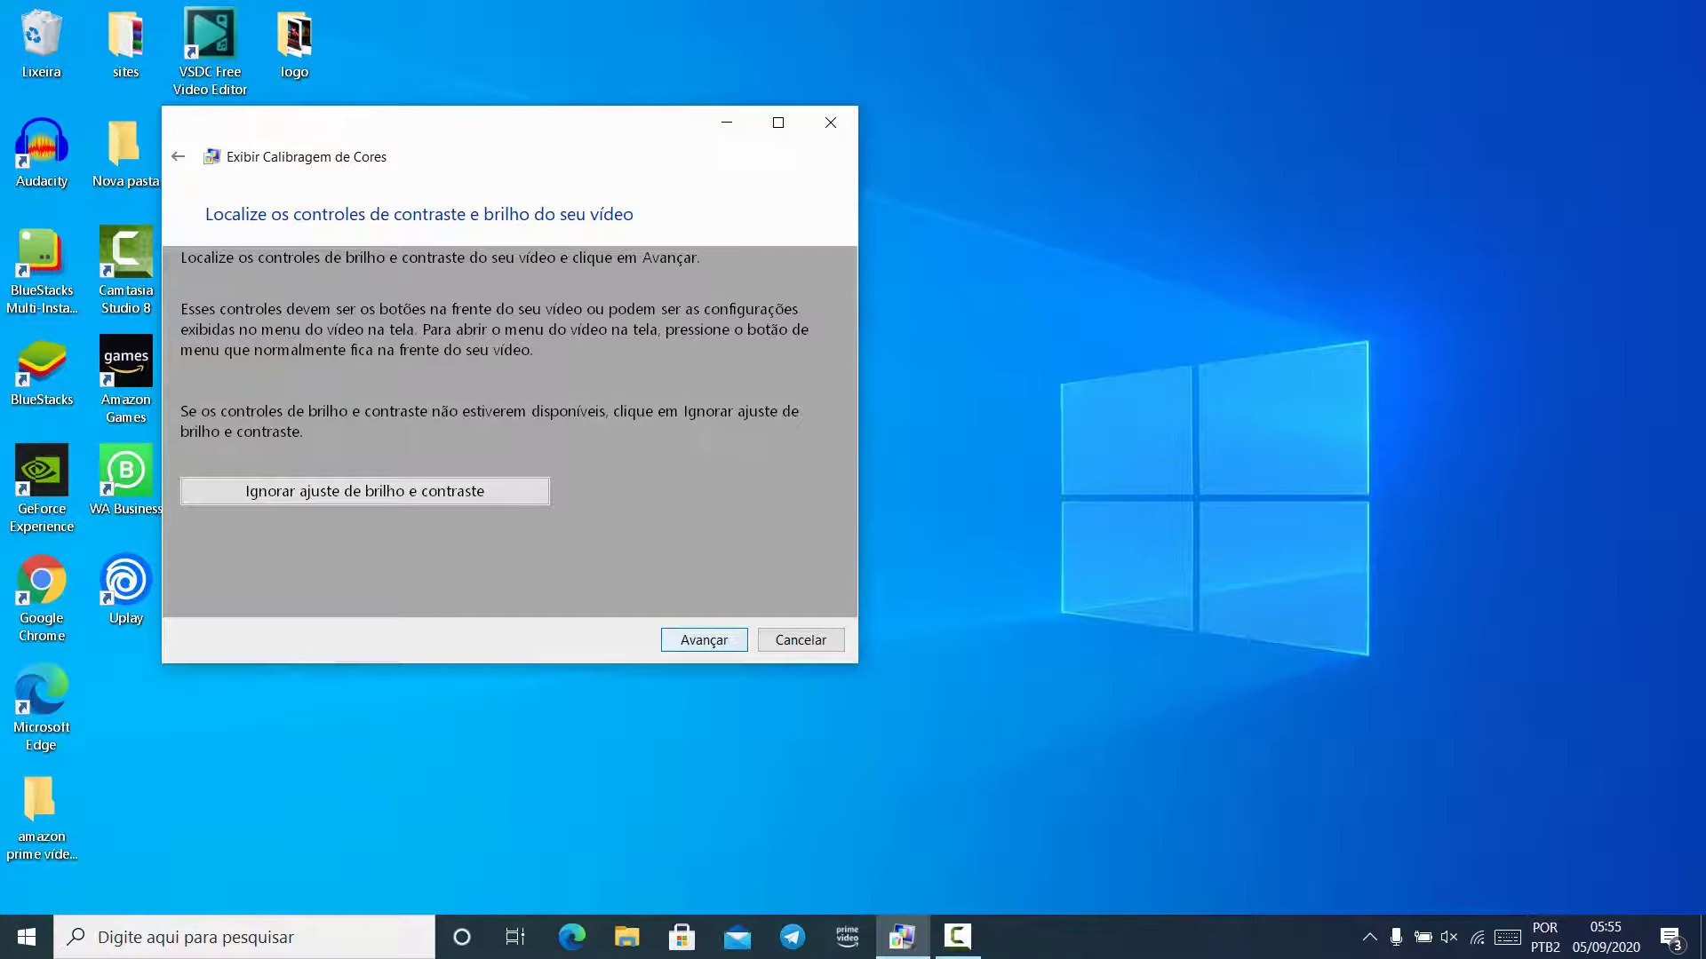
- Advance past the brightness and contrast introduction to the brightness adjustment page and restore the window to its smaller size
{"action": "key", "text": "Return"}
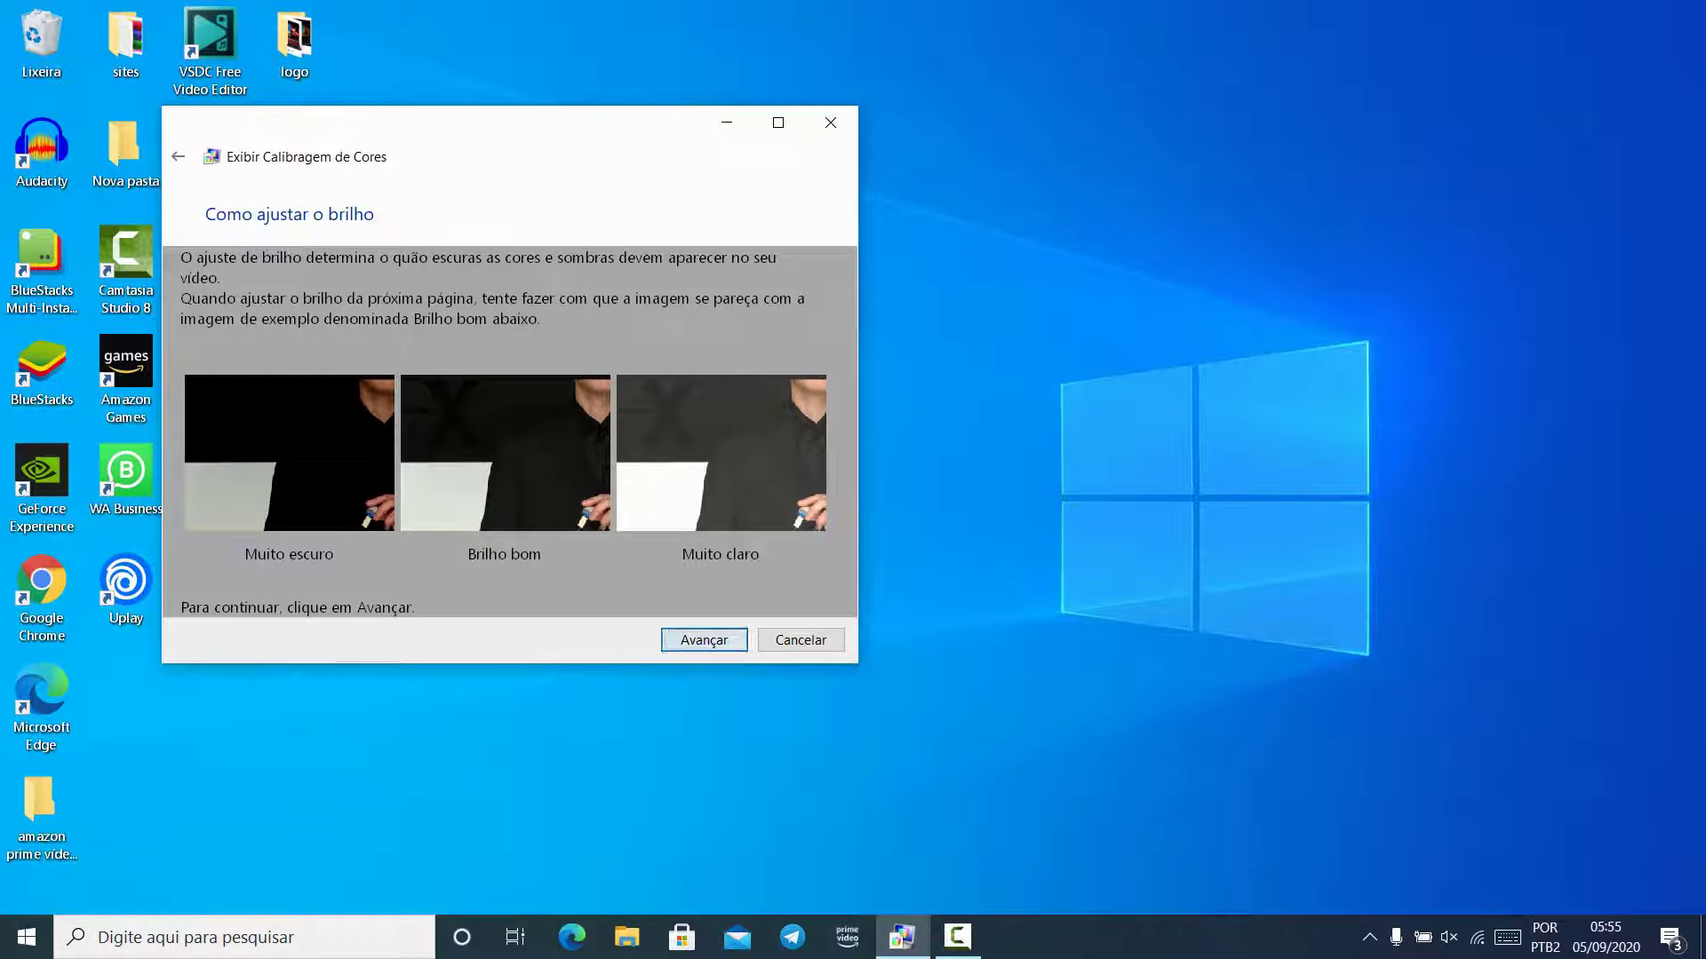
{"action": "left_click", "coordinate": [779, 122]}
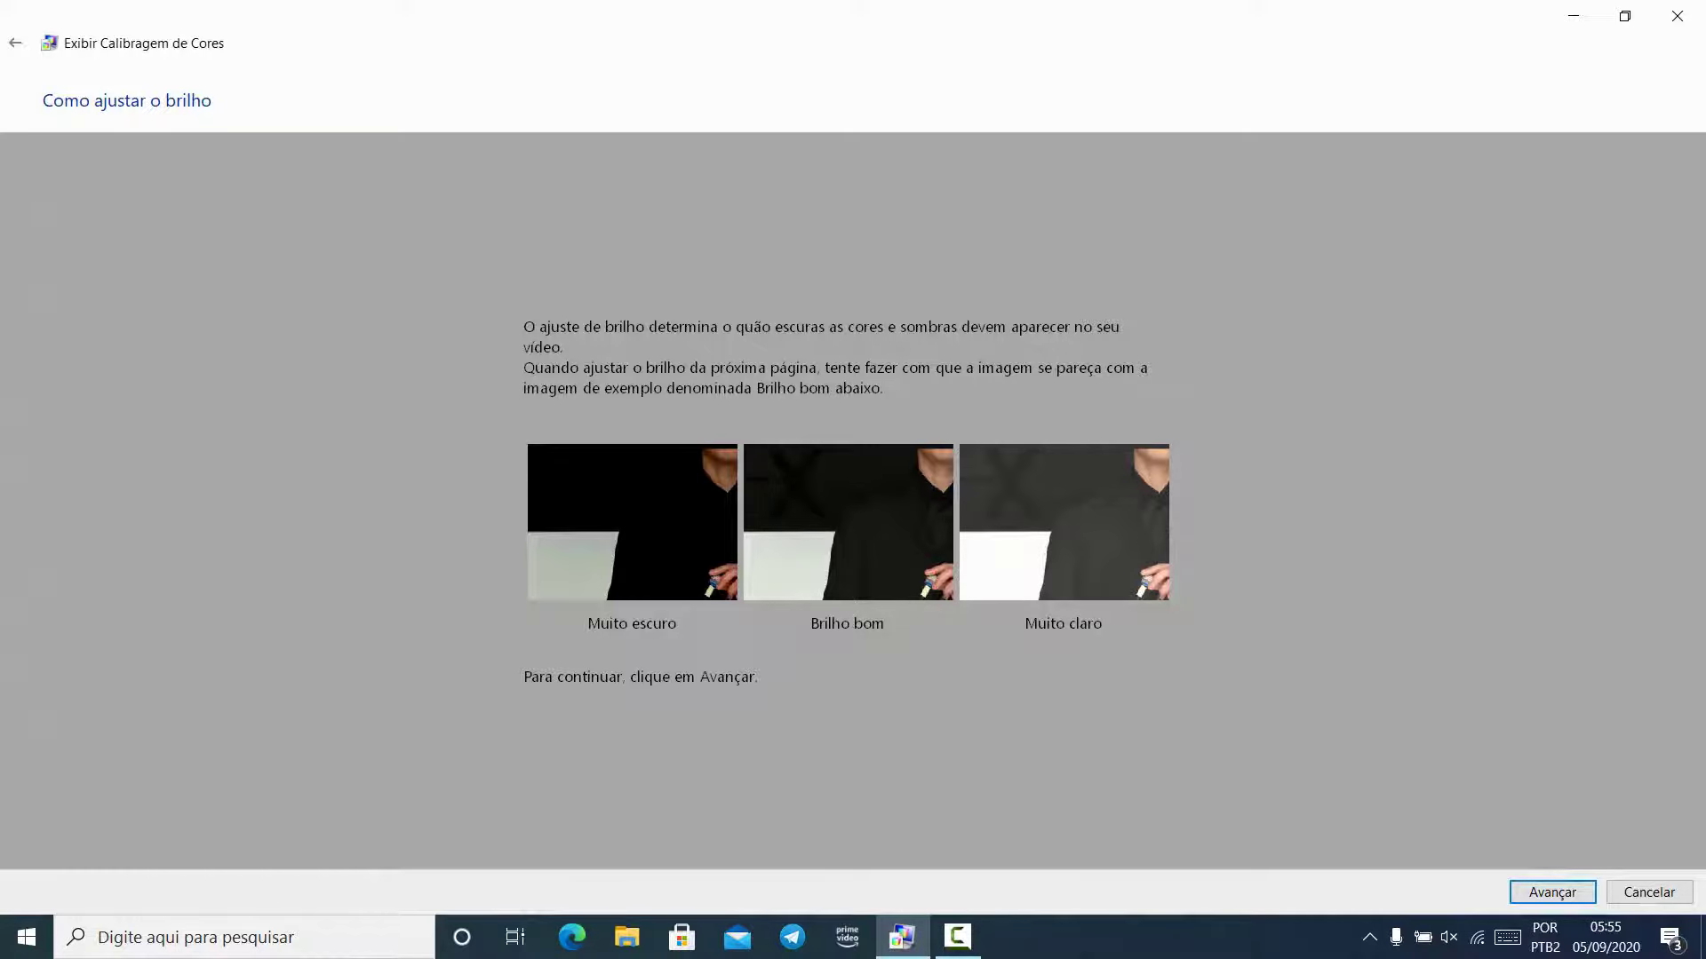
{"action": "left_click", "coordinate": [1556, 893]}
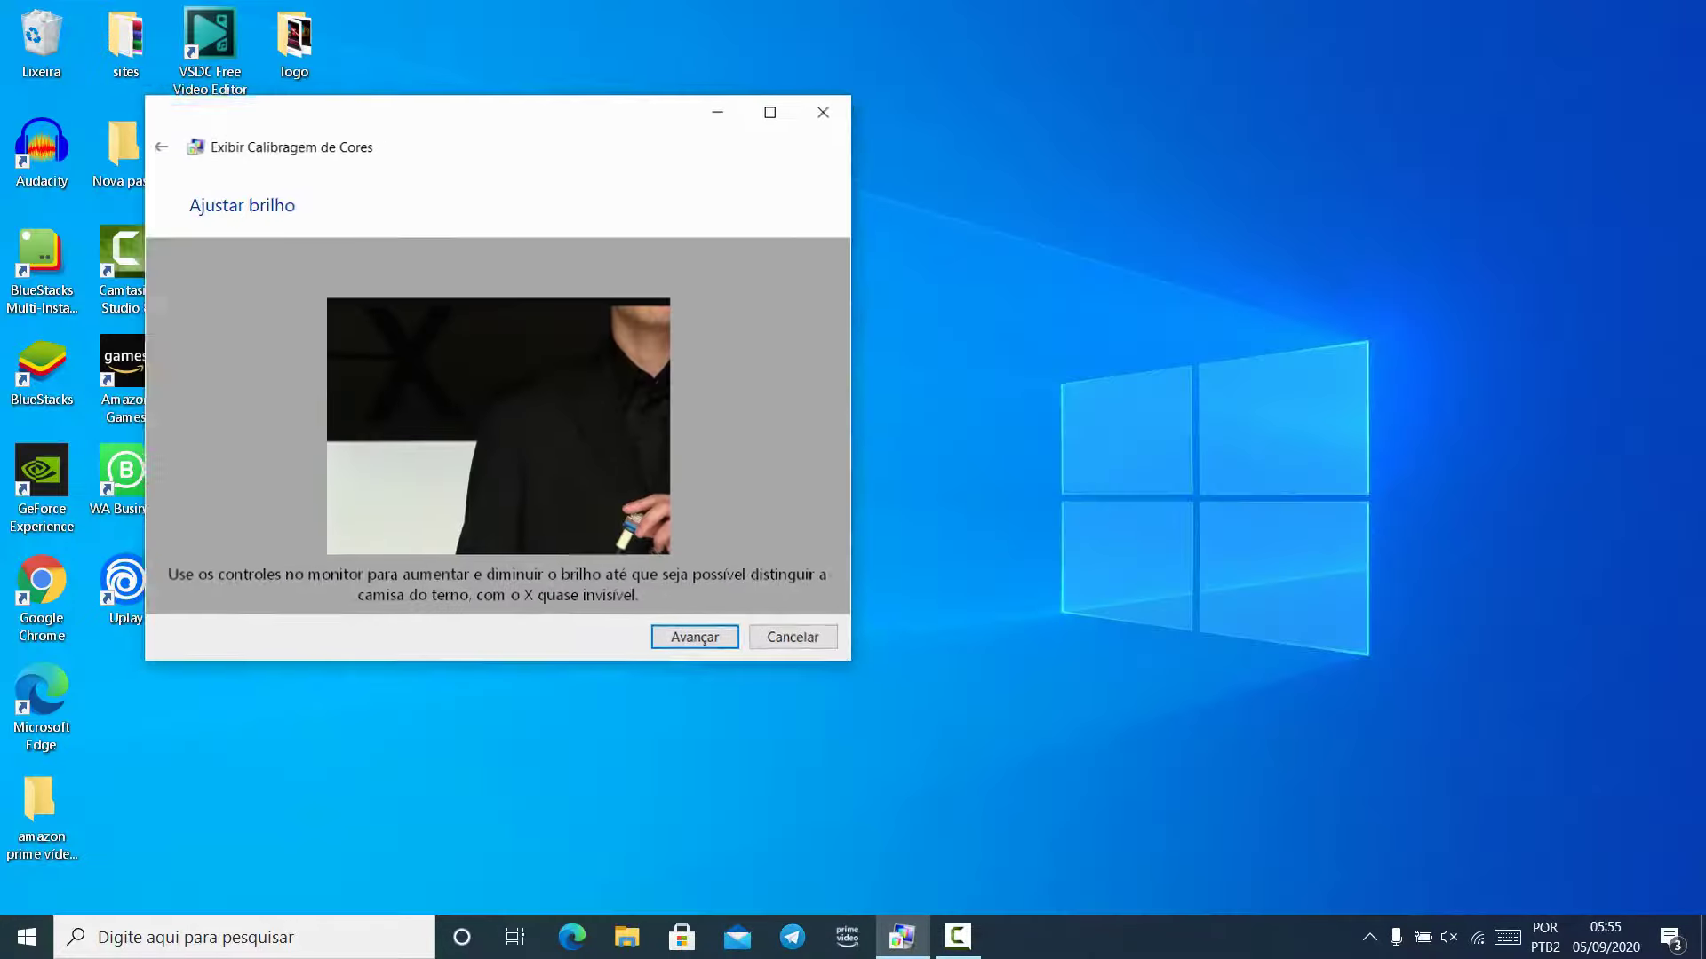
{"action": "left_click", "coordinate": [1625, 16]}
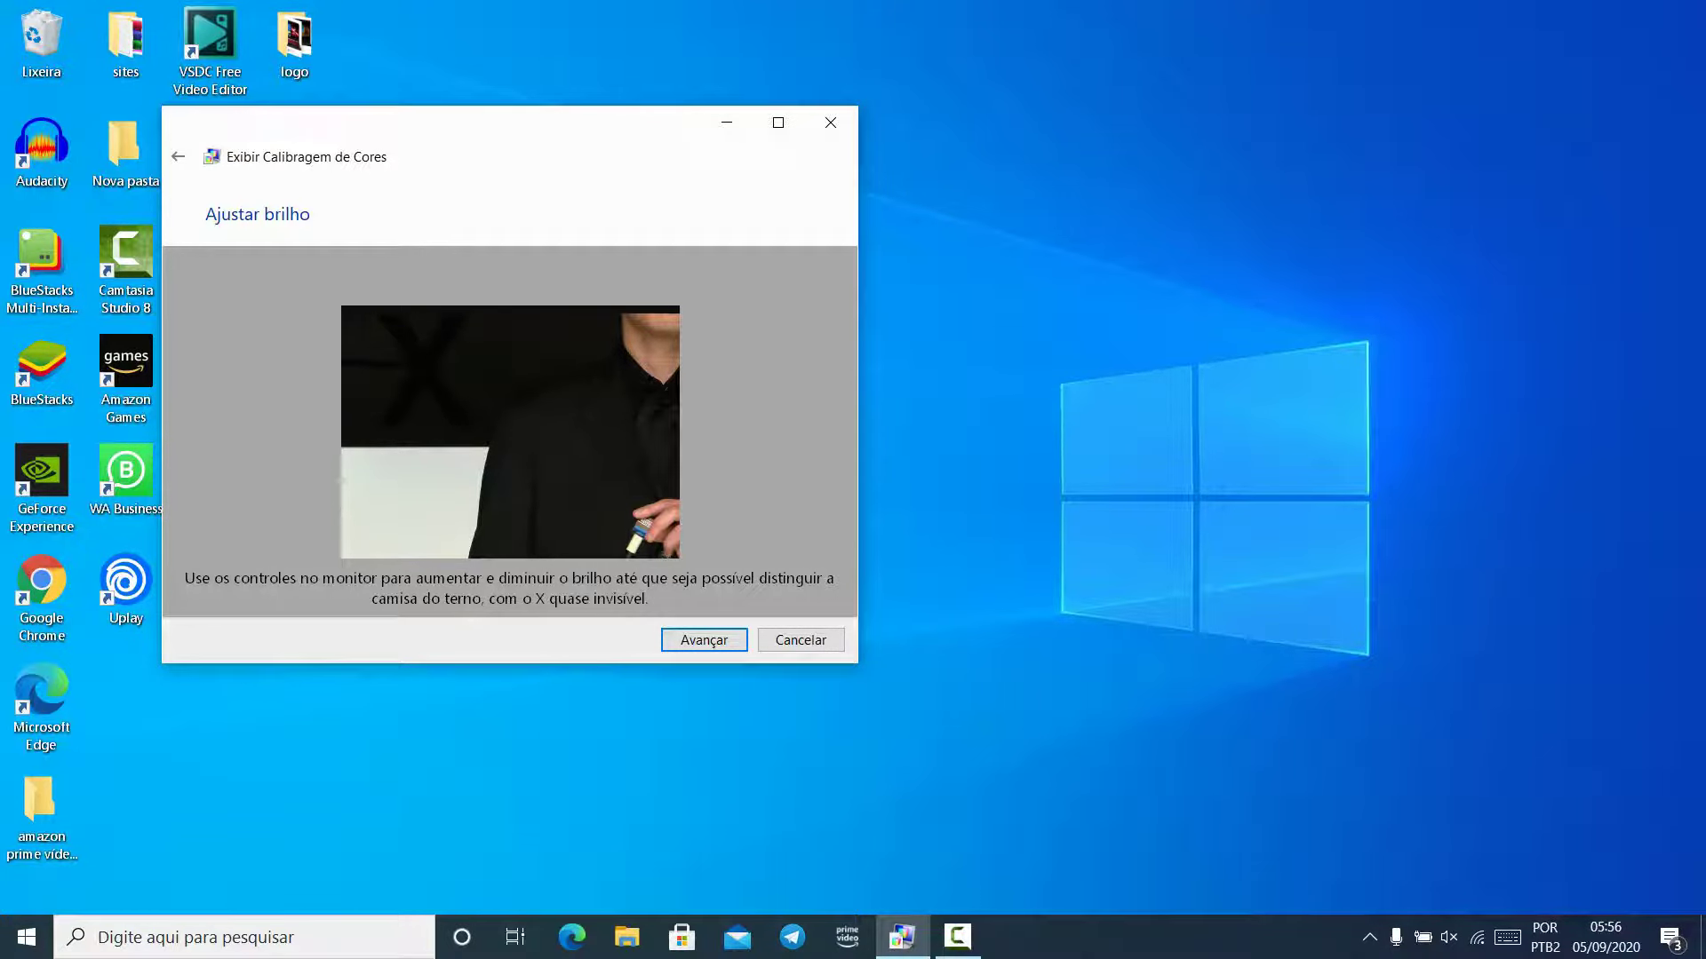
- Lower the screen brightness a few levels and raise it back while checking the suit photo, and accept the brightness page
{"action": "key", "text": "XF86MonBrightnessDown"}
{"action": "key", "text": "XF86MonBrightnessDown"}
{"action": "key", "text": "XF86MonBrightnessDown"}
{"action": "key", "text": "XF86MonBrightnessDown"}
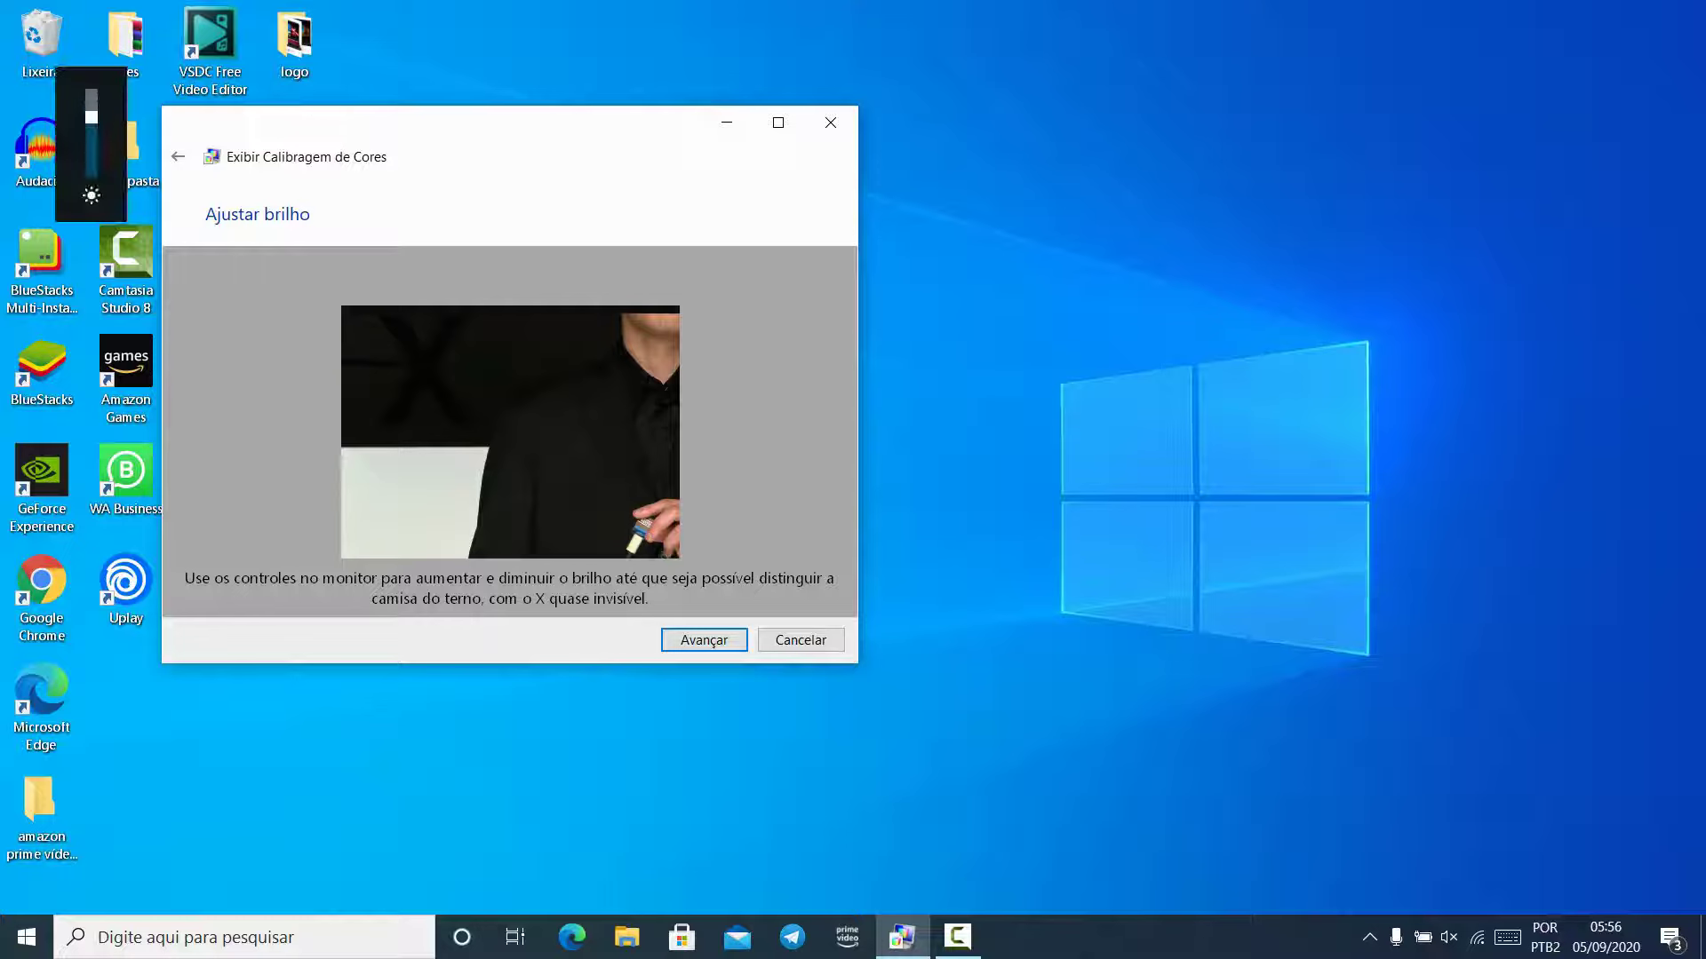
{"action": "key", "text": "XF86MonBrightnessDown"}
{"action": "key", "text": "XF86MonBrightnessUp"}
{"action": "key", "text": "XF86MonBrightnessUp"}
{"action": "key", "text": "XF86MonBrightnessUp"}
{"action": "key", "text": "XF86MonBrightnessUp"}
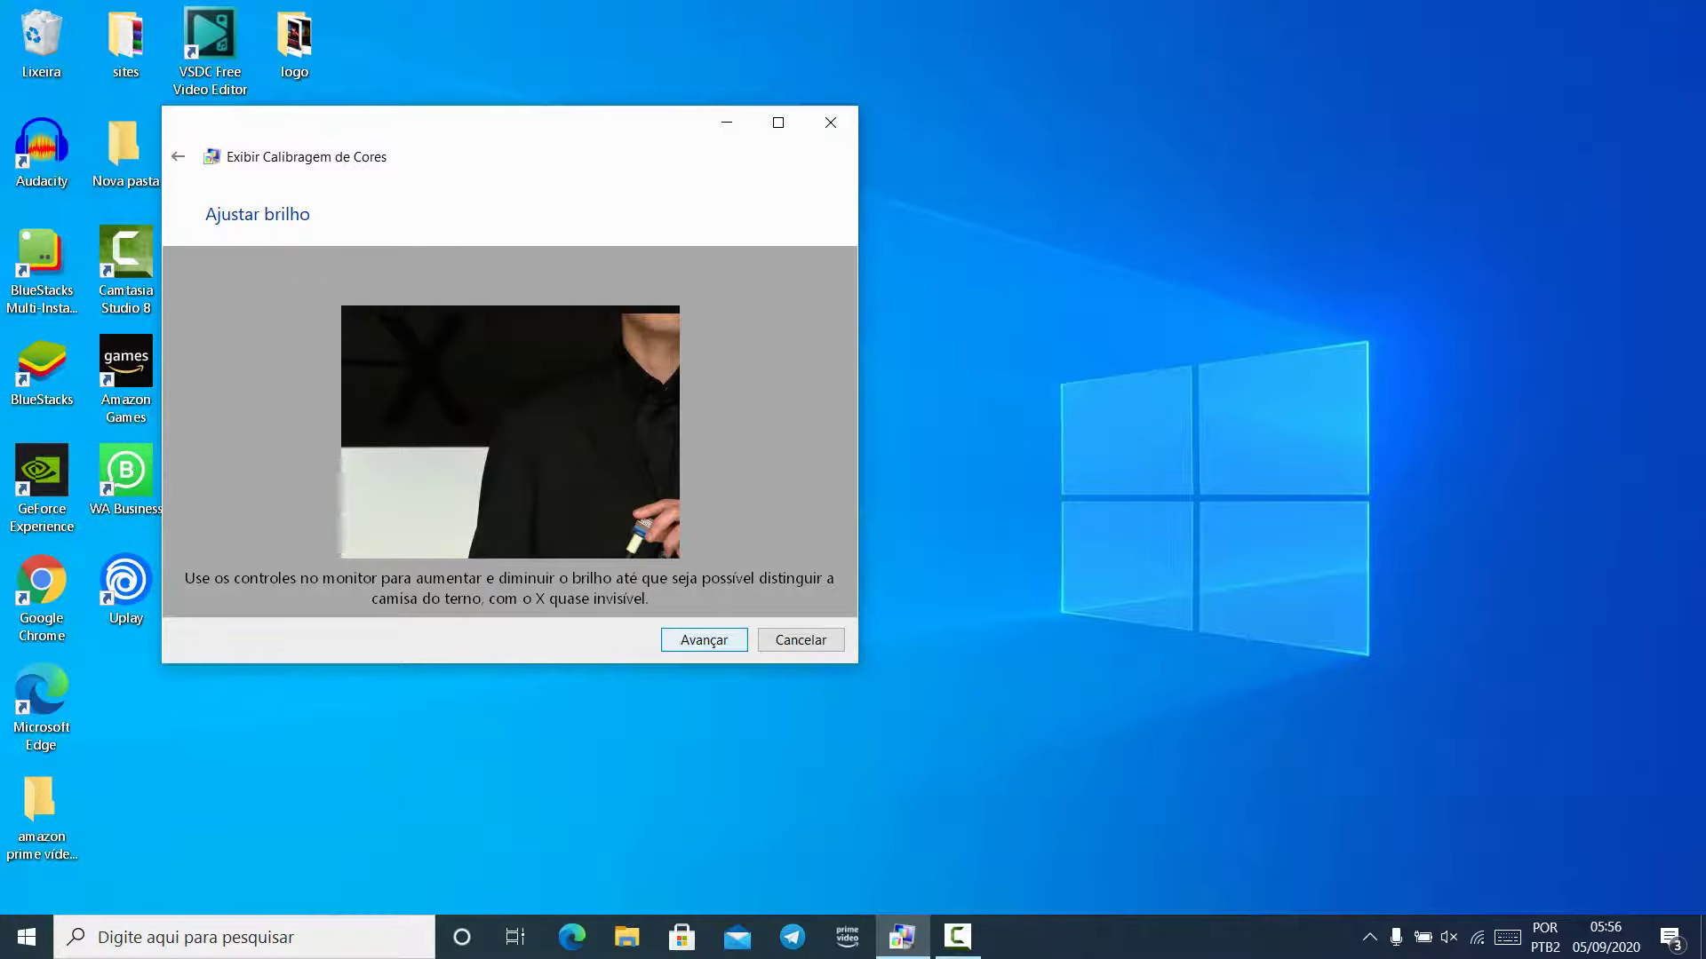
{"action": "left_click", "coordinate": [704, 641]}
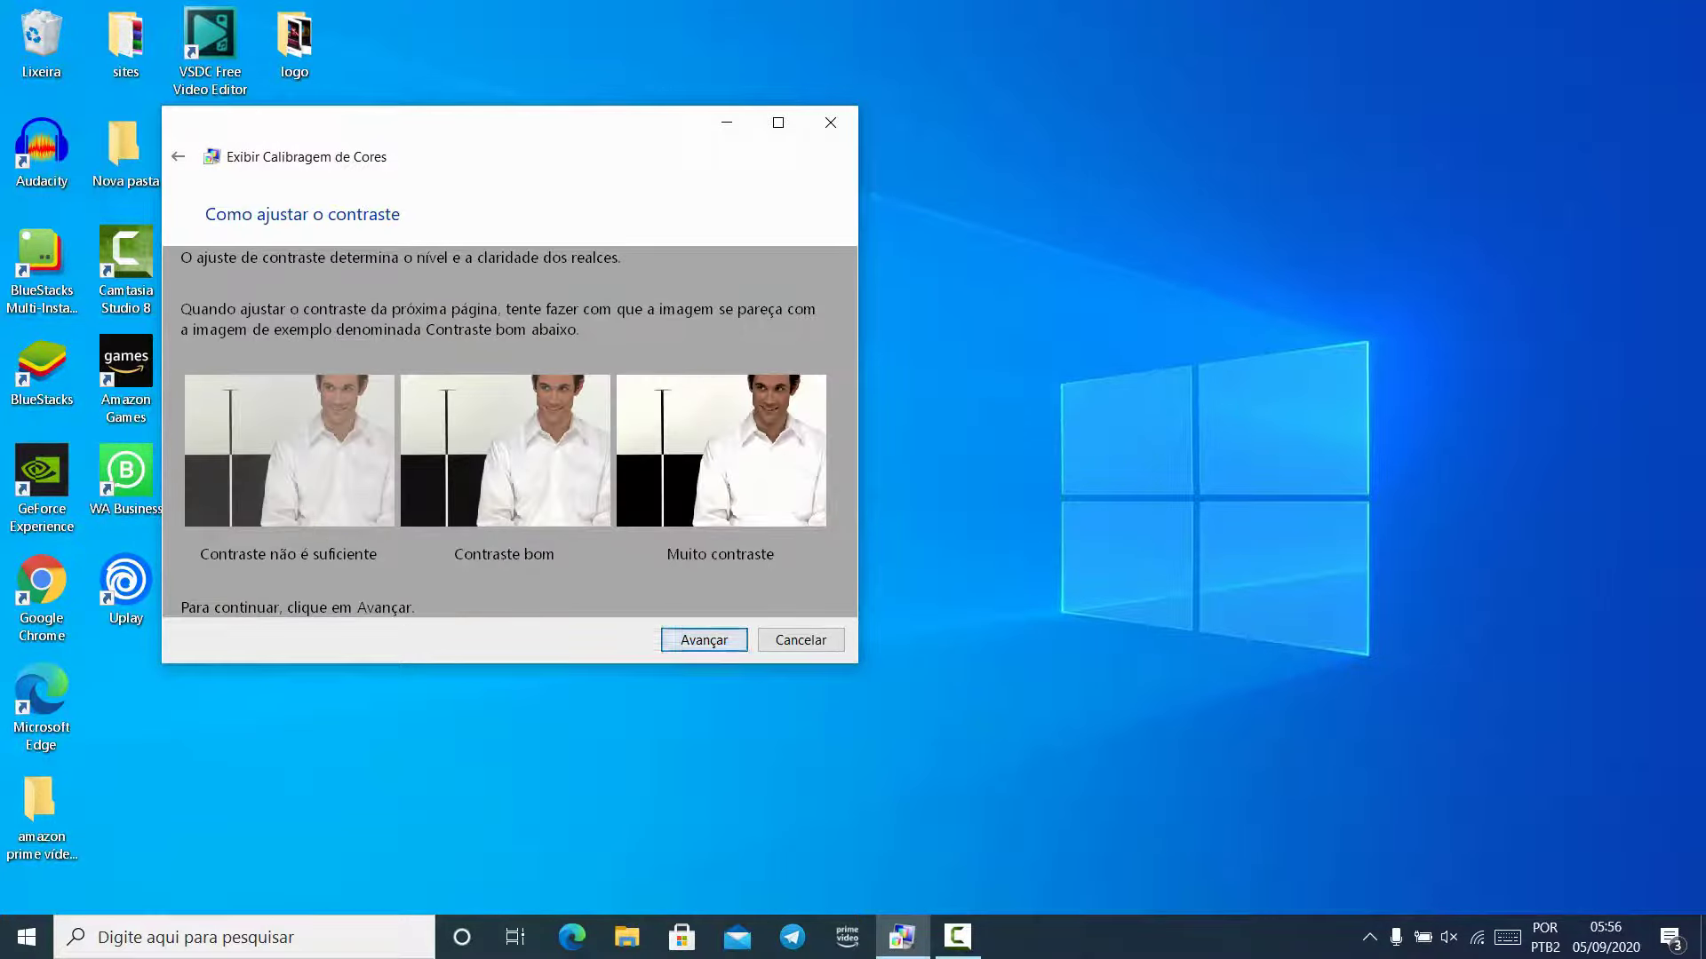
- Advance past the enlarged contrast examples to the contrast adjustment page and restore the window to its smaller size
{"action": "left_click", "coordinate": [778, 122]}
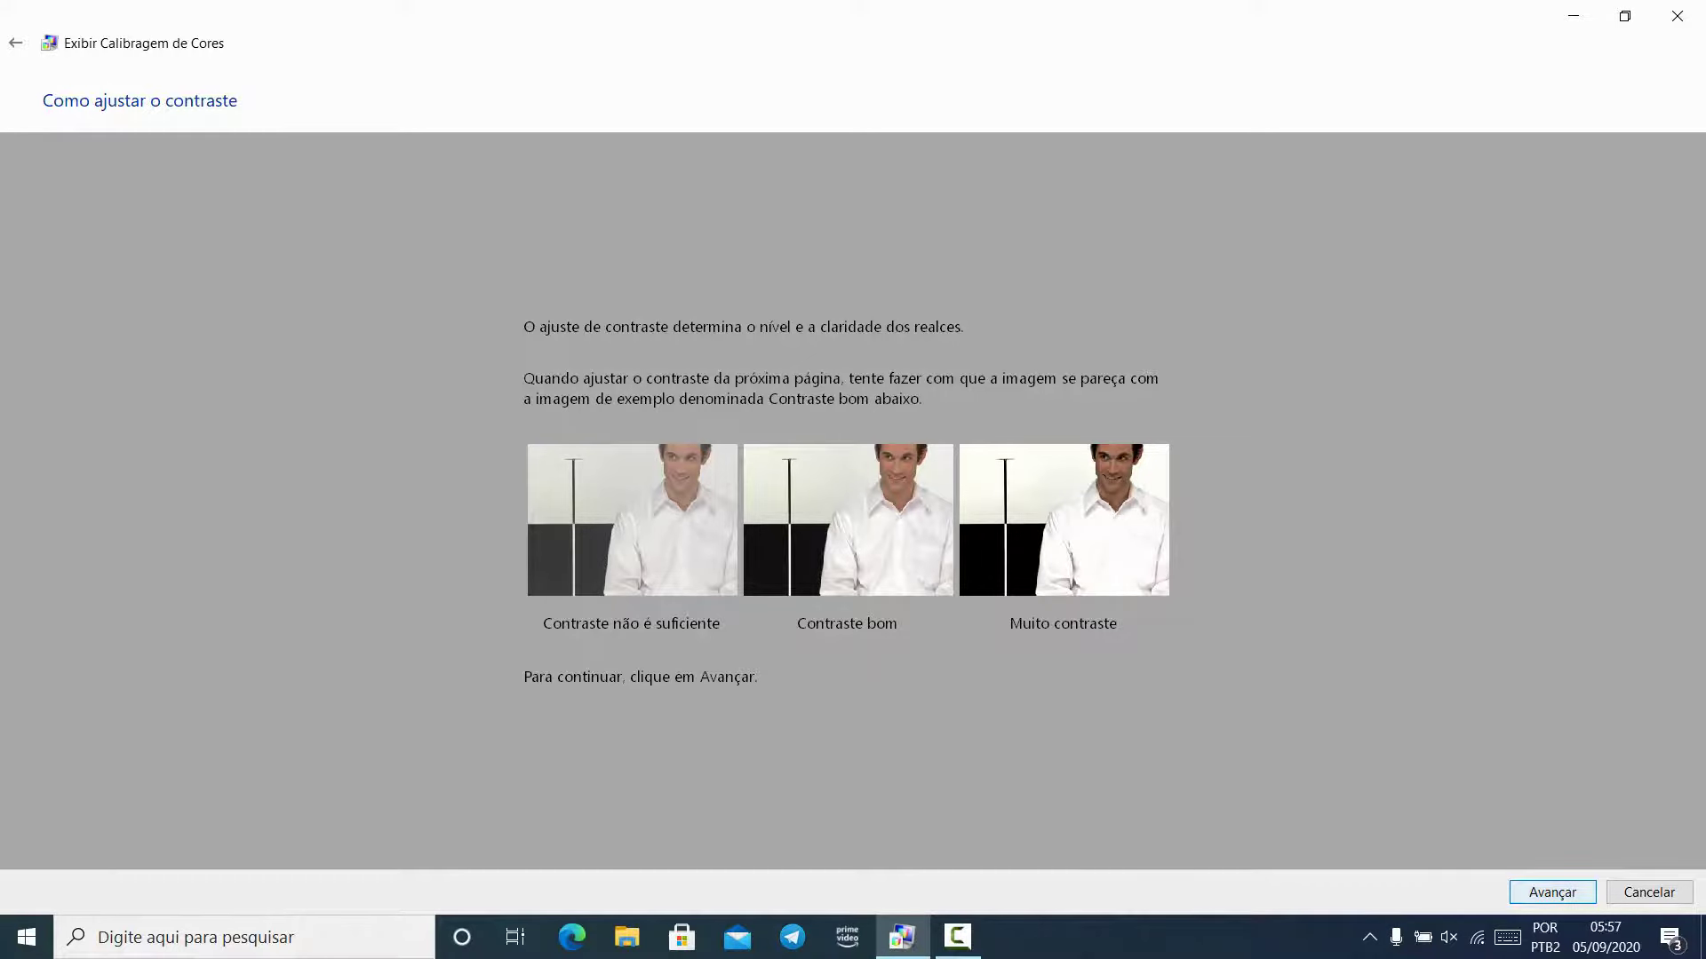
{"action": "left_click", "coordinate": [1552, 891]}
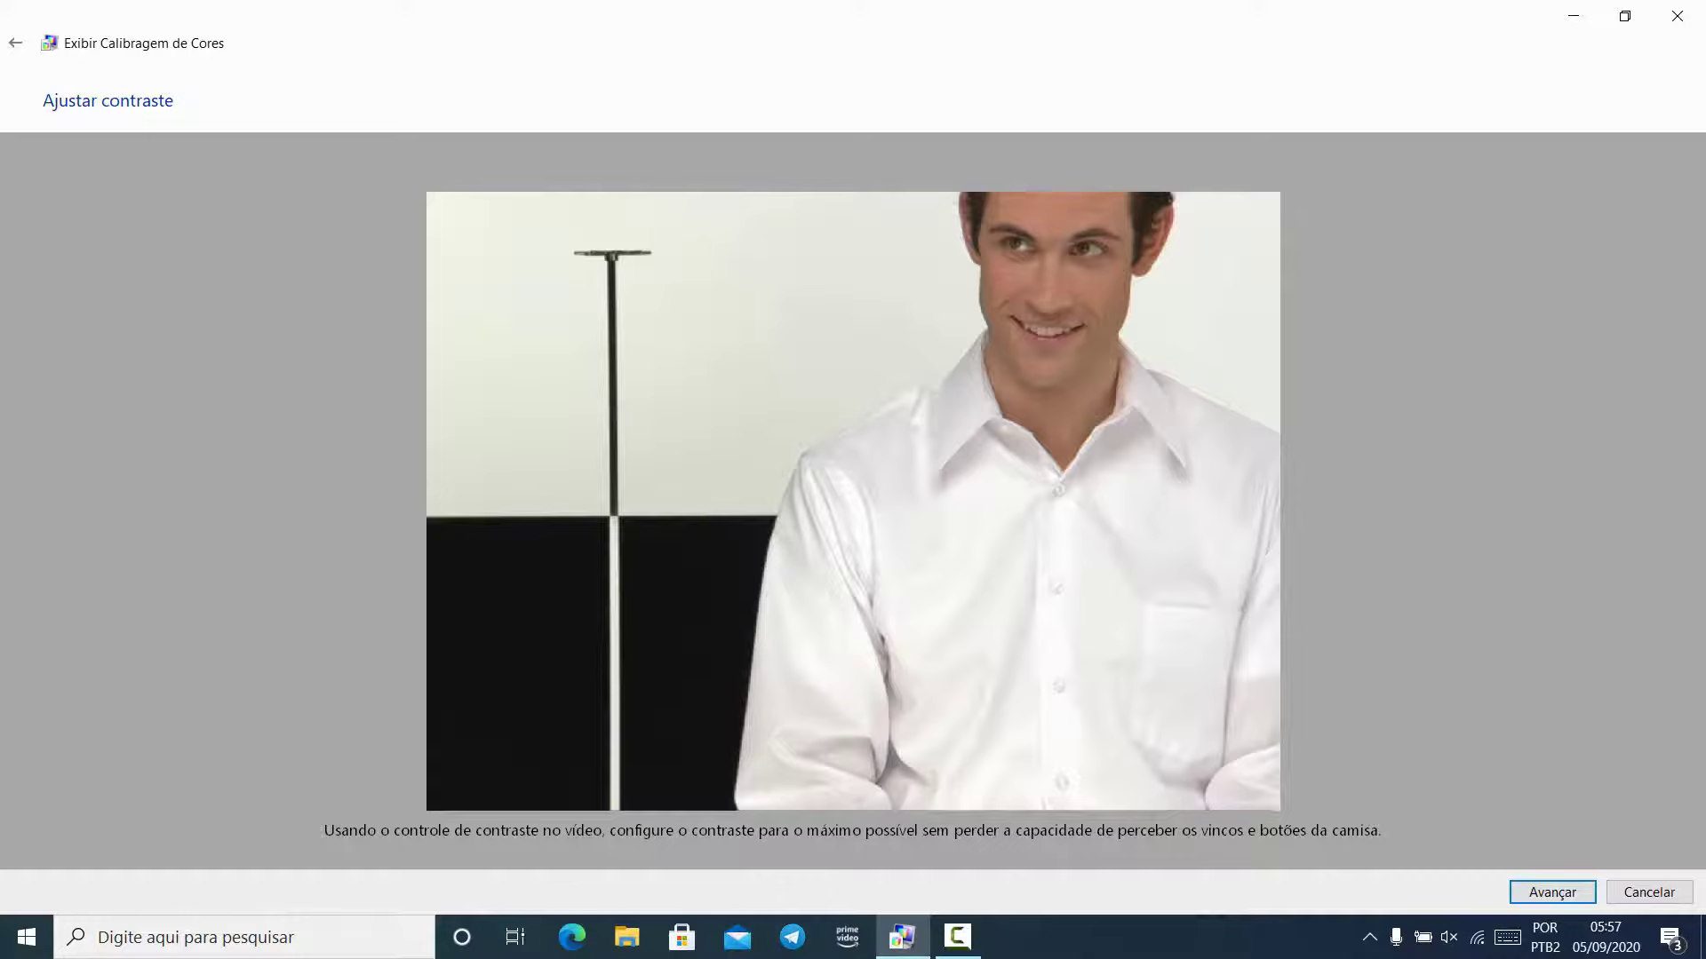
{"action": "left_click", "coordinate": [1625, 16]}
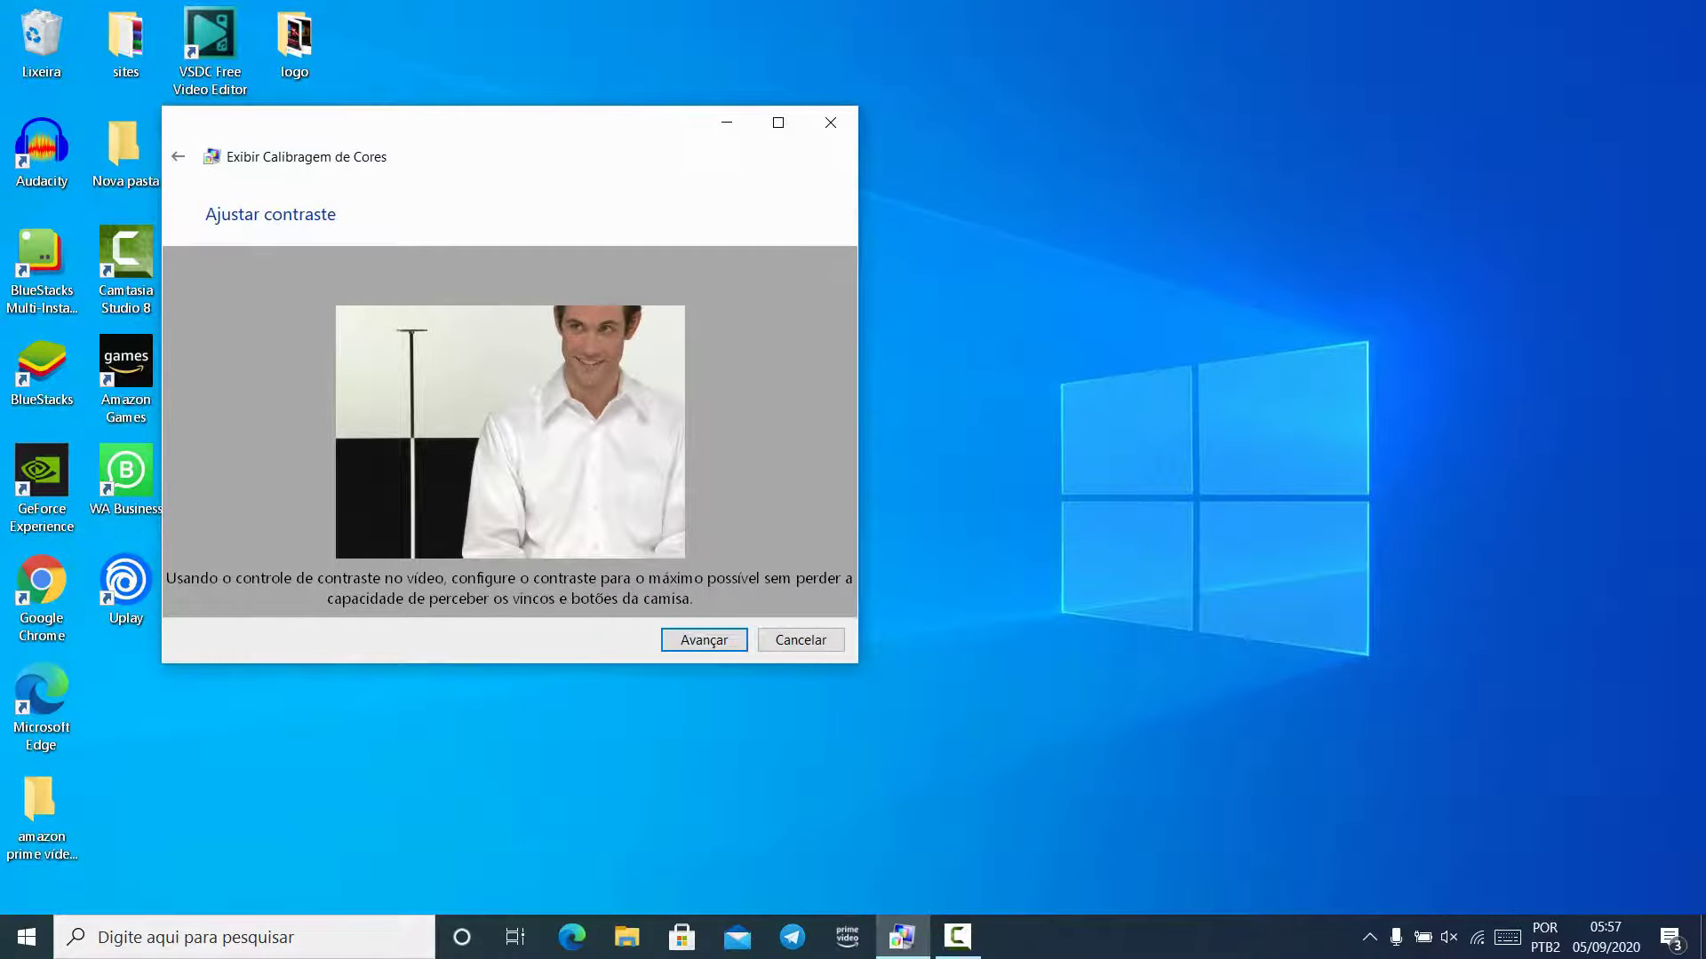
- Lower and raise the screen brightness while checking the white shirt's creases and buttons, and accept the contrast page
{"action": "key", "text": "XF86MonBrightnessDown"}
{"action": "key", "text": "XF86MonBrightnessDown"}
{"action": "key", "text": "XF86MonBrightnessDown"}
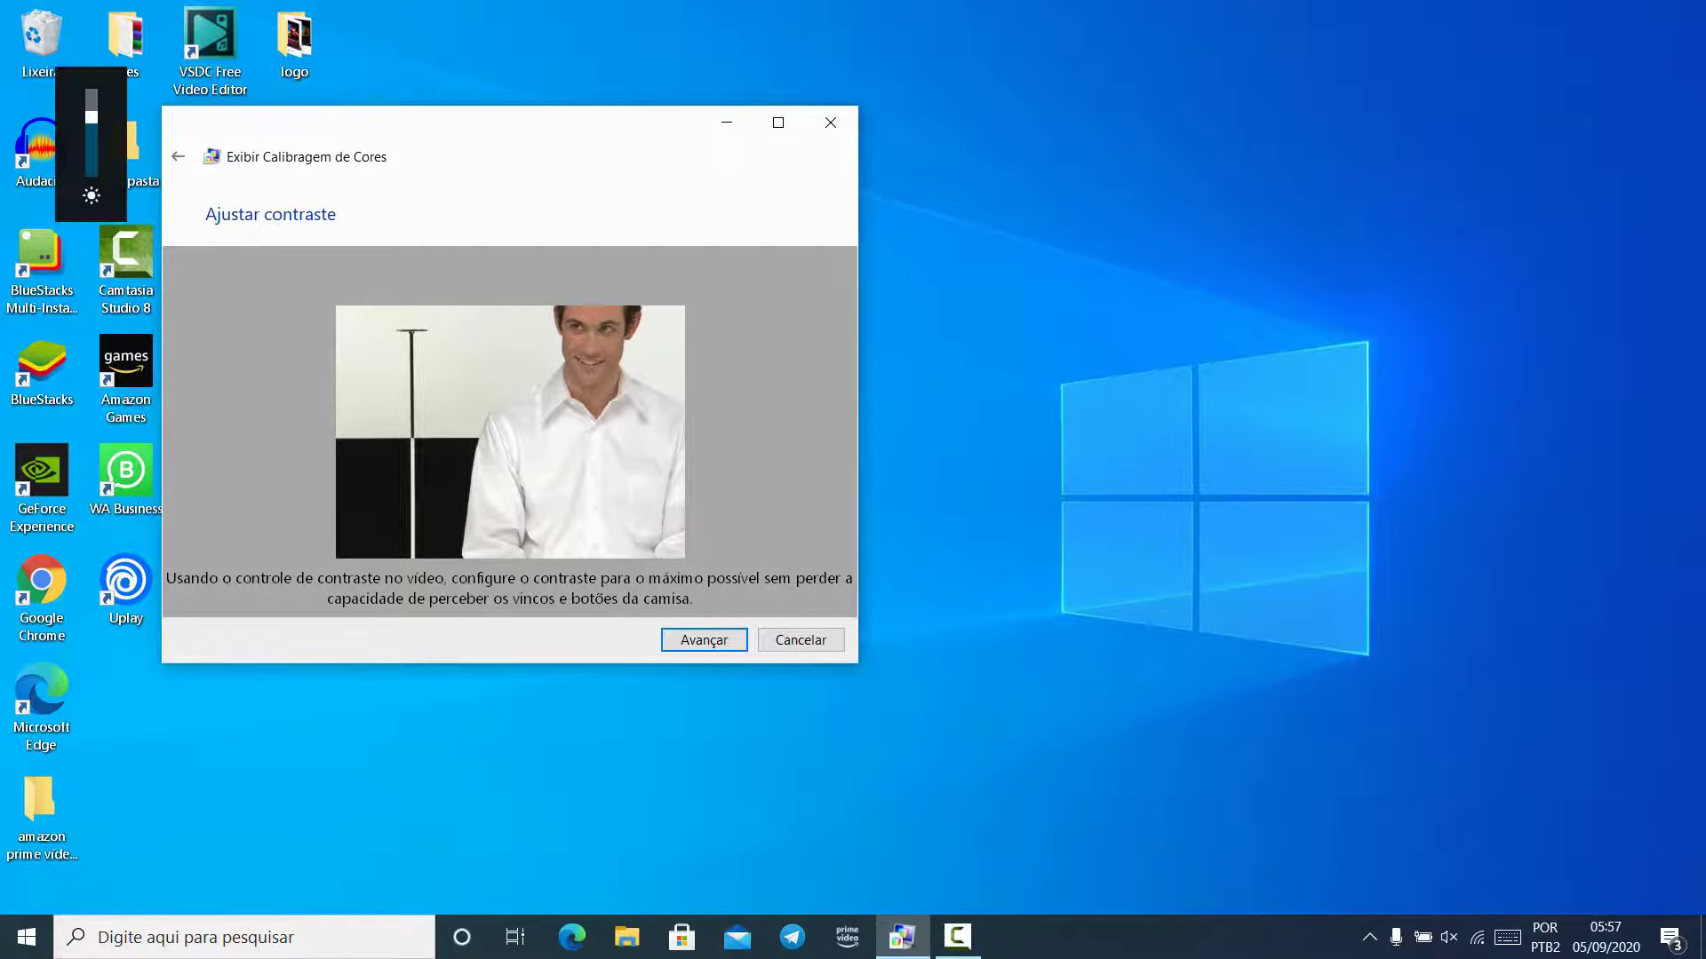
{"action": "key", "text": "XF86MonBrightnessUp"}
{"action": "key", "text": "XF86MonBrightnessUp"}
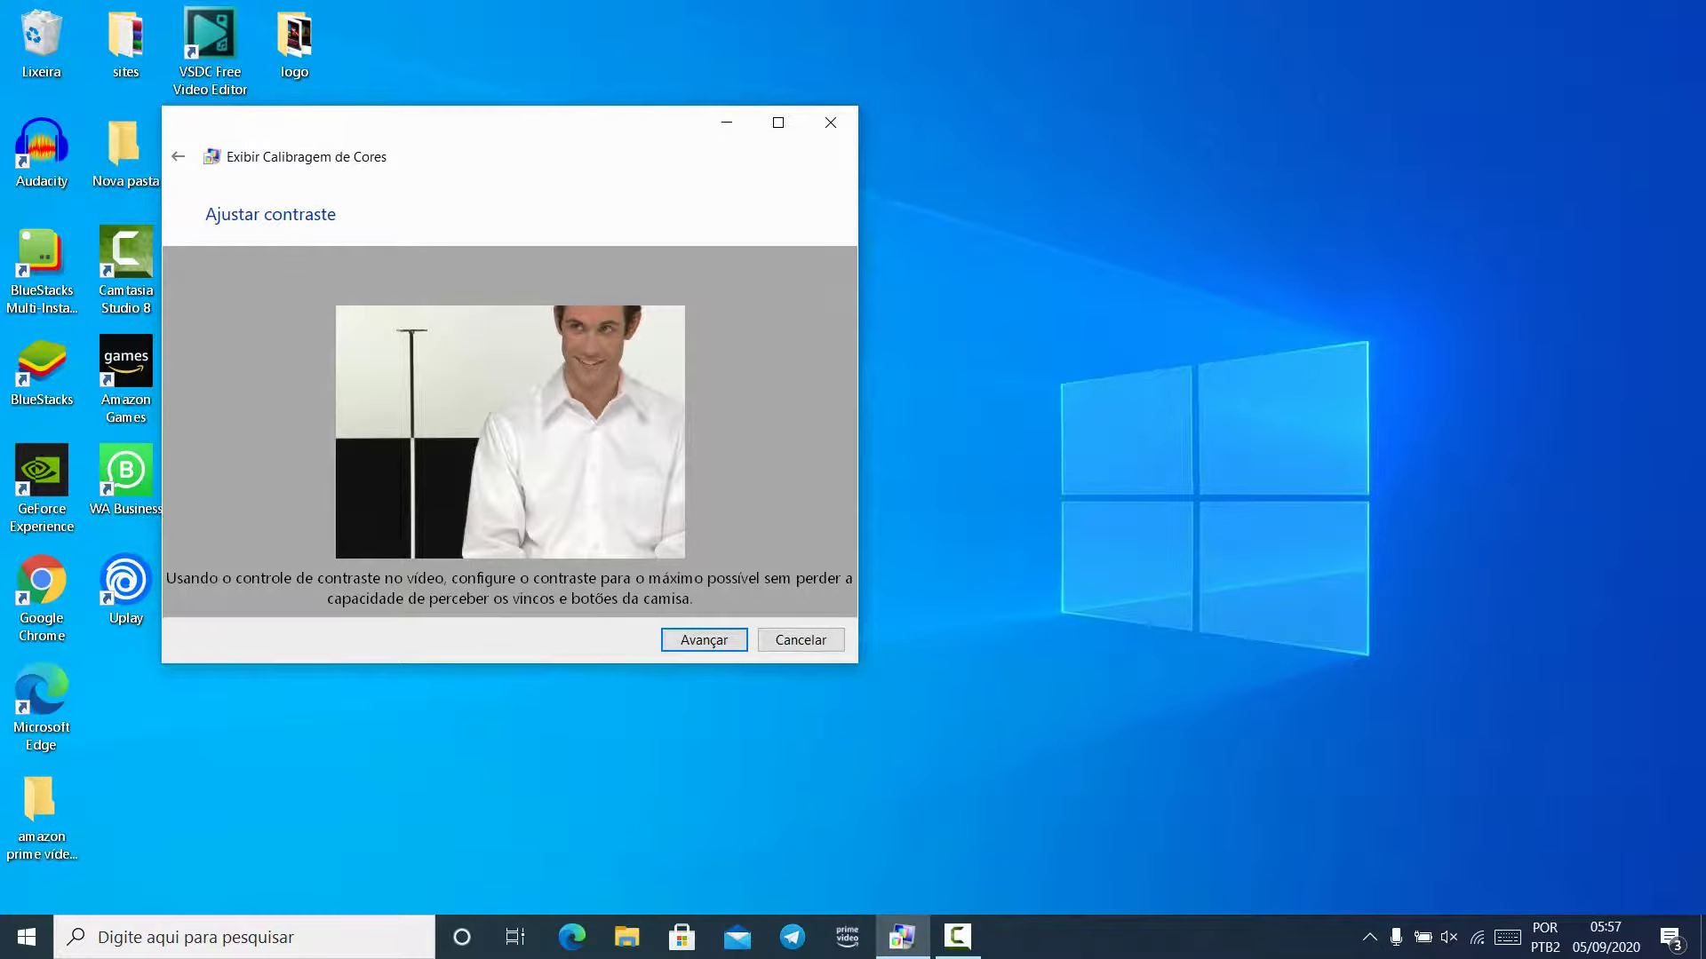
{"action": "left_click", "coordinate": [704, 640]}
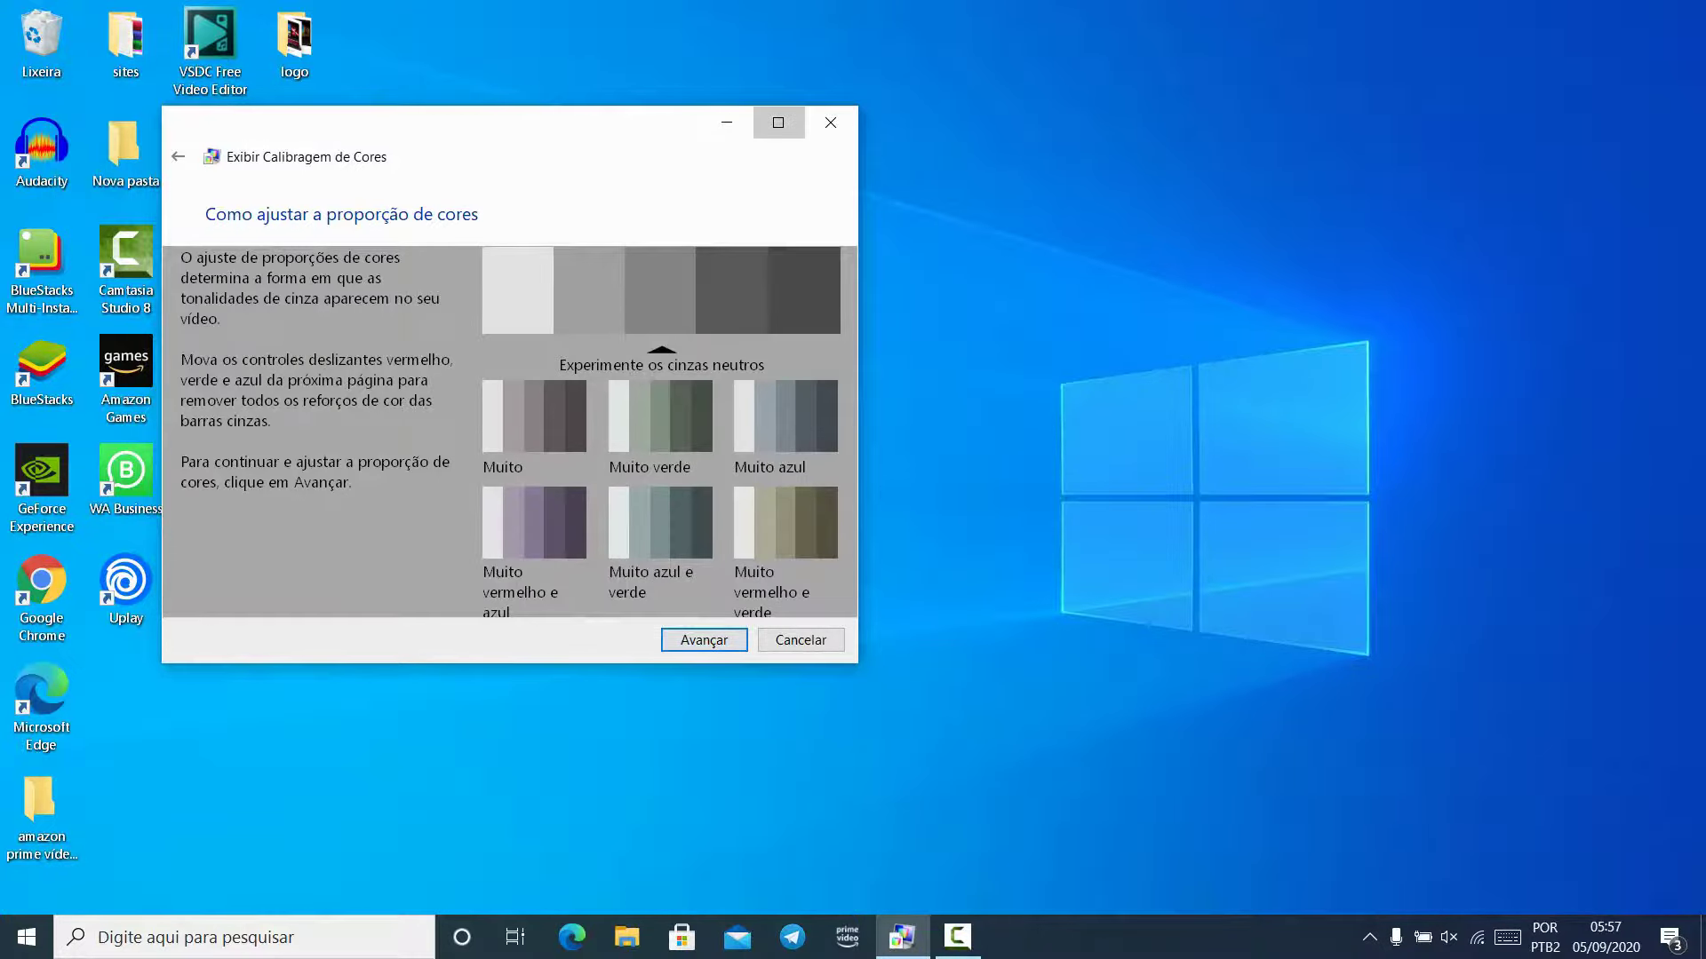
- Advance past the enlarged colour balance examples to the colour balance adjustment page and restore the window to its smaller size
{"action": "left_click", "coordinate": [778, 122]}
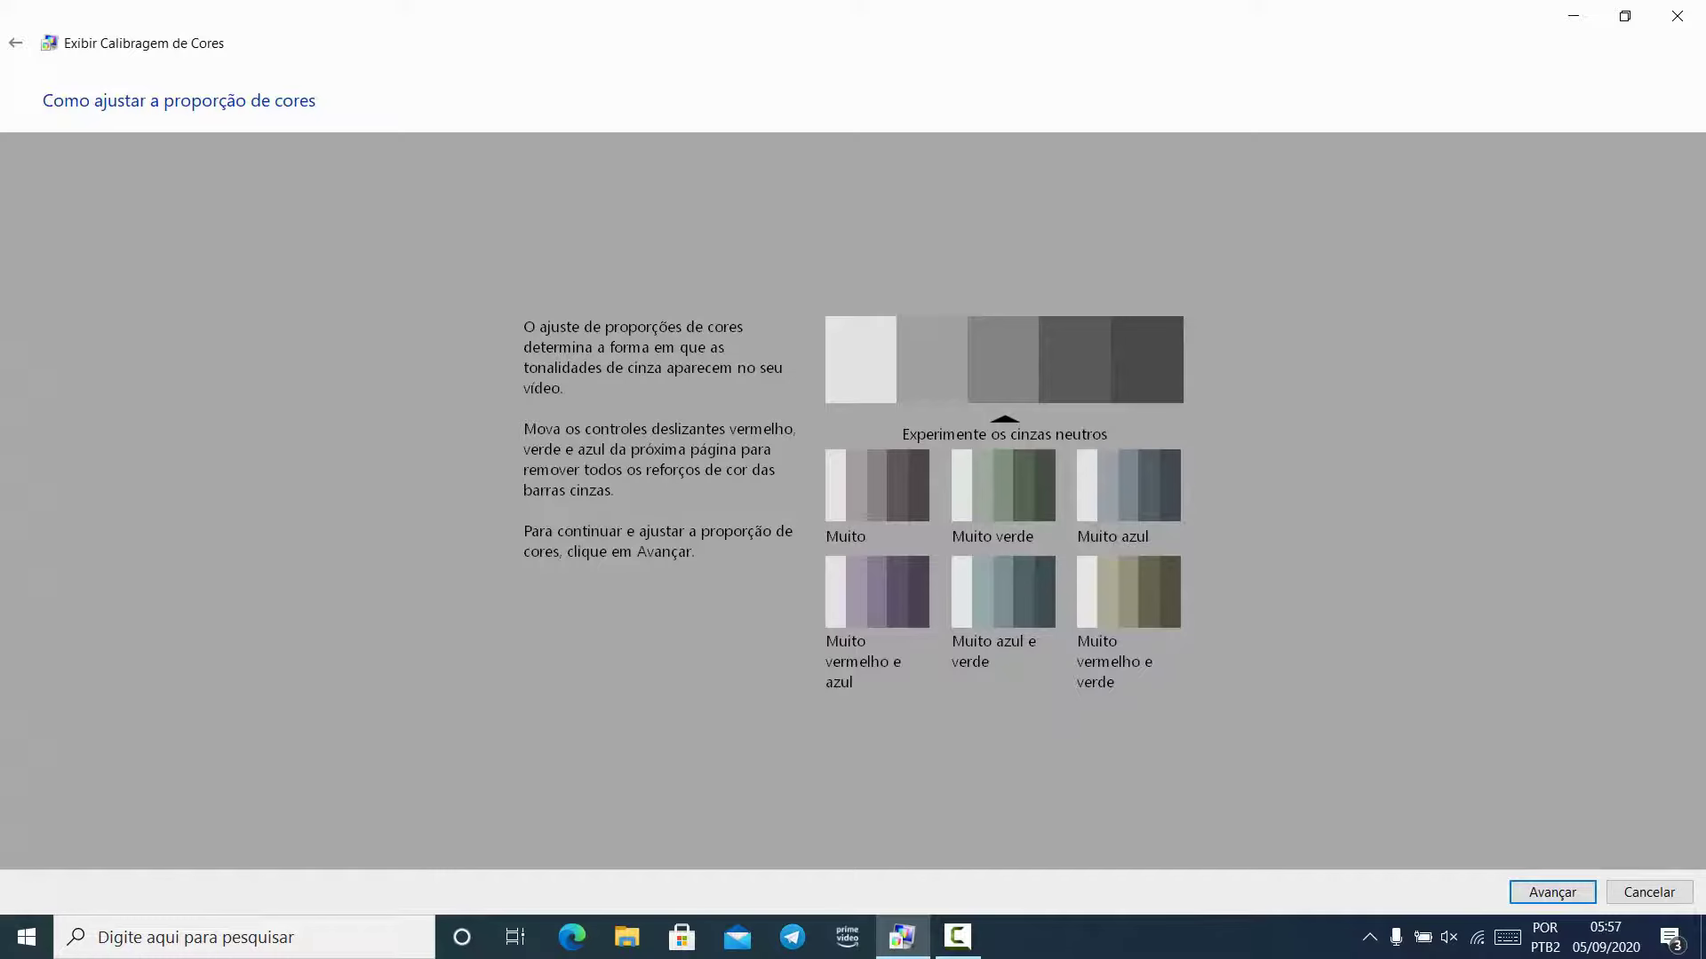
{"action": "key", "text": "Return"}
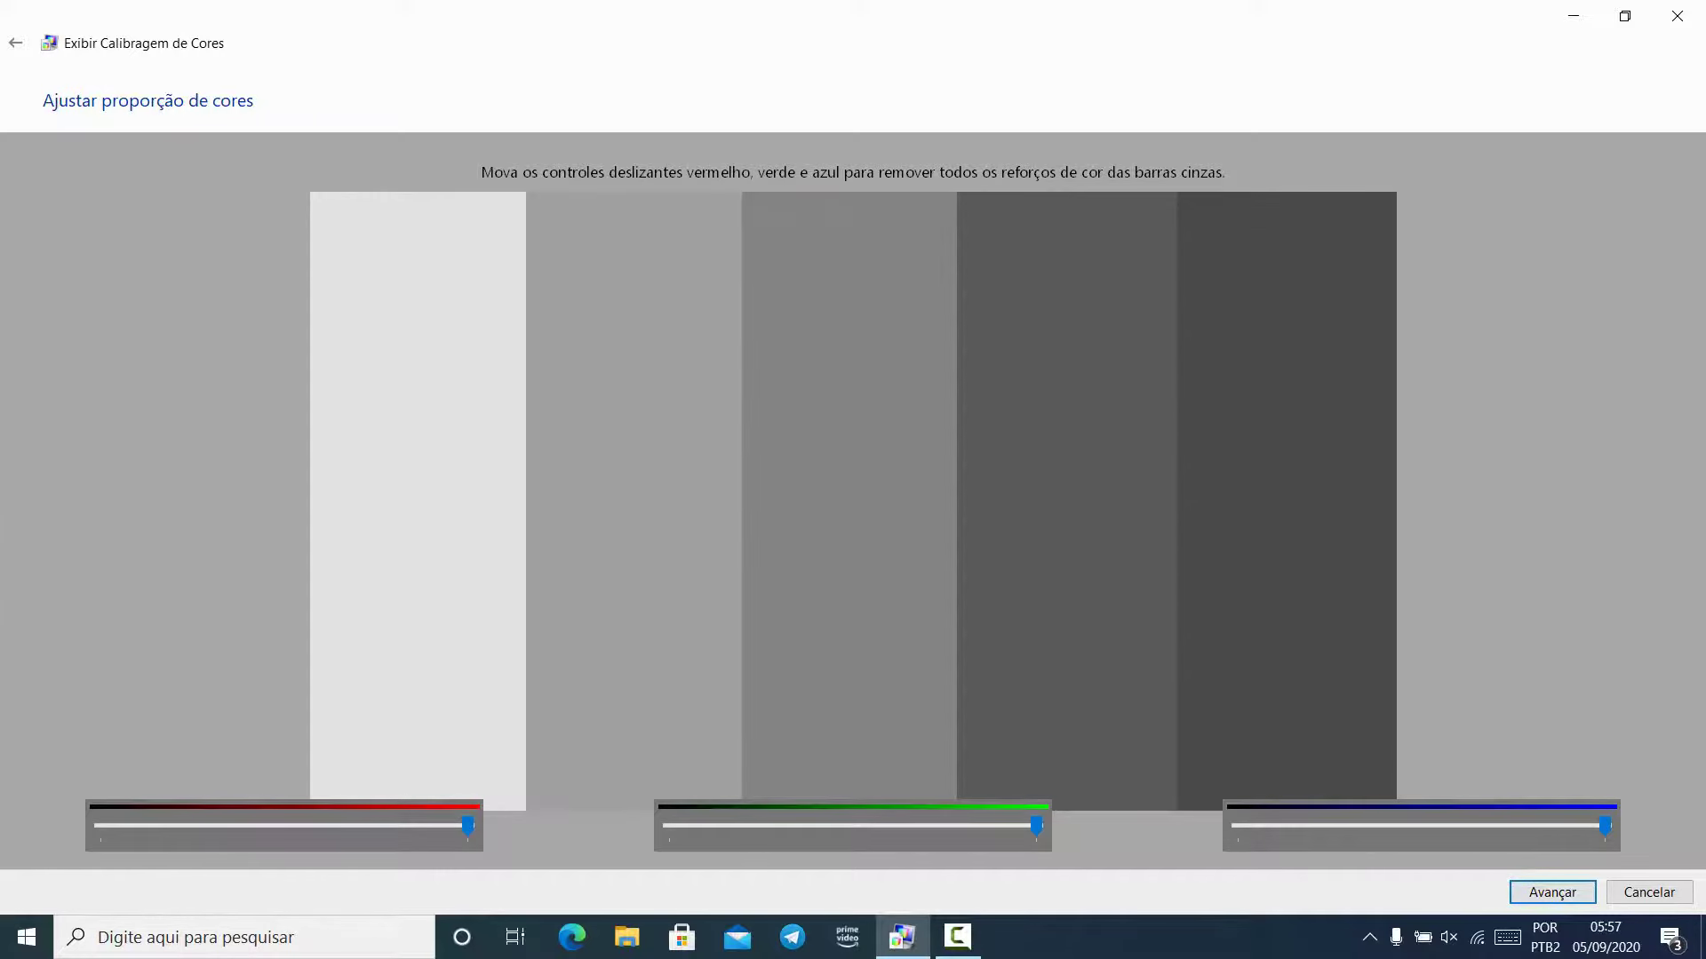
{"action": "left_click", "coordinate": [1625, 16]}
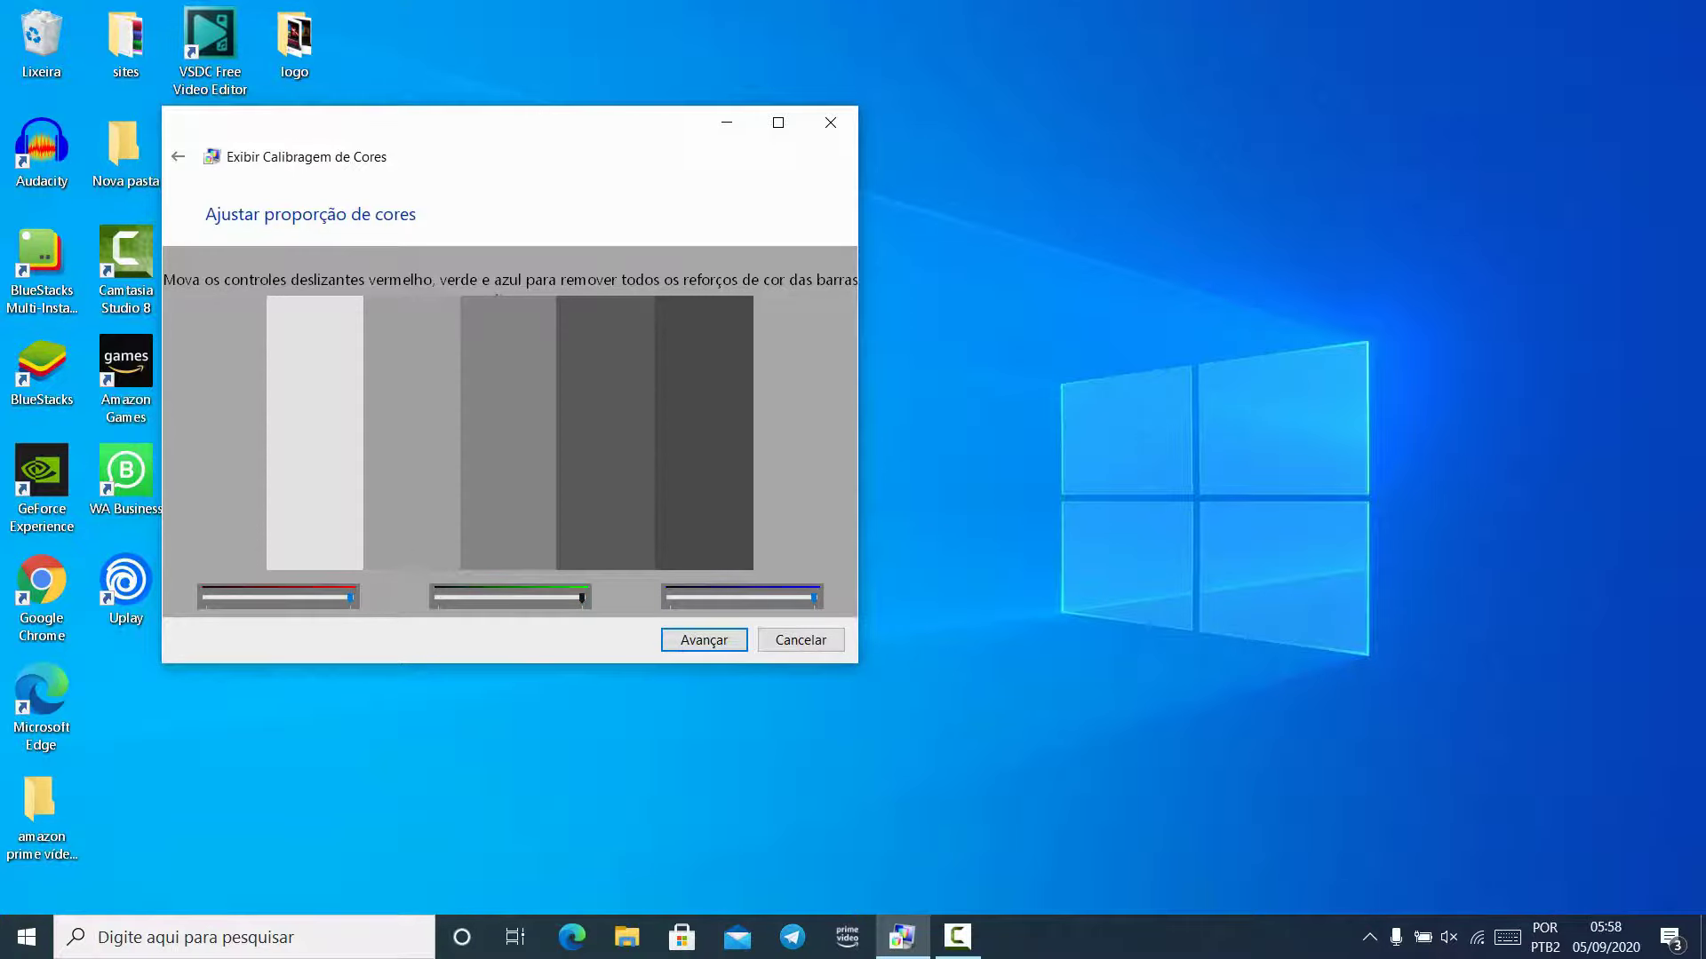
- Reduce the green and blue levels slightly and the red level a little more to neutralise the grey bars, and accept the balance
{"action": "left_click_drag", "start_coordinate": [581, 598], "coordinate": [573, 598]}
{"action": "key", "text": "Left"}
{"action": "key", "text": "Left"}
{"action": "key", "text": "Left"}
{"action": "key", "text": "Left"}
{"action": "key", "text": "Left"}
{"action": "key", "text": "Left"}
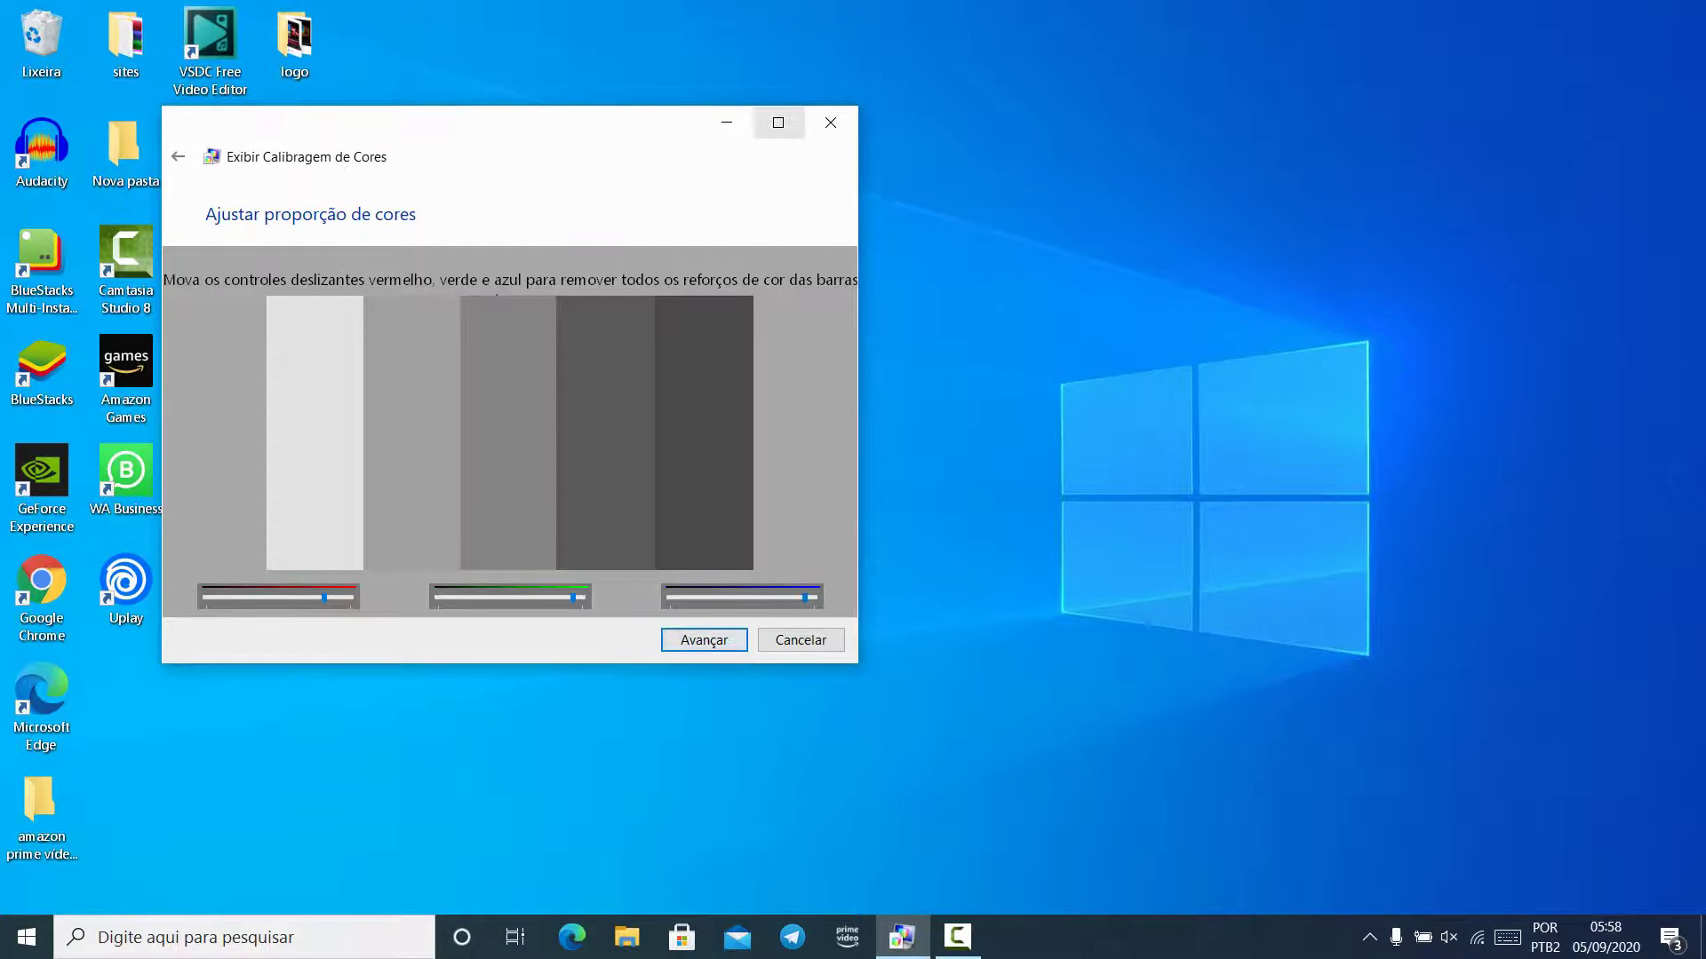
{"action": "left_click", "coordinate": [704, 639]}
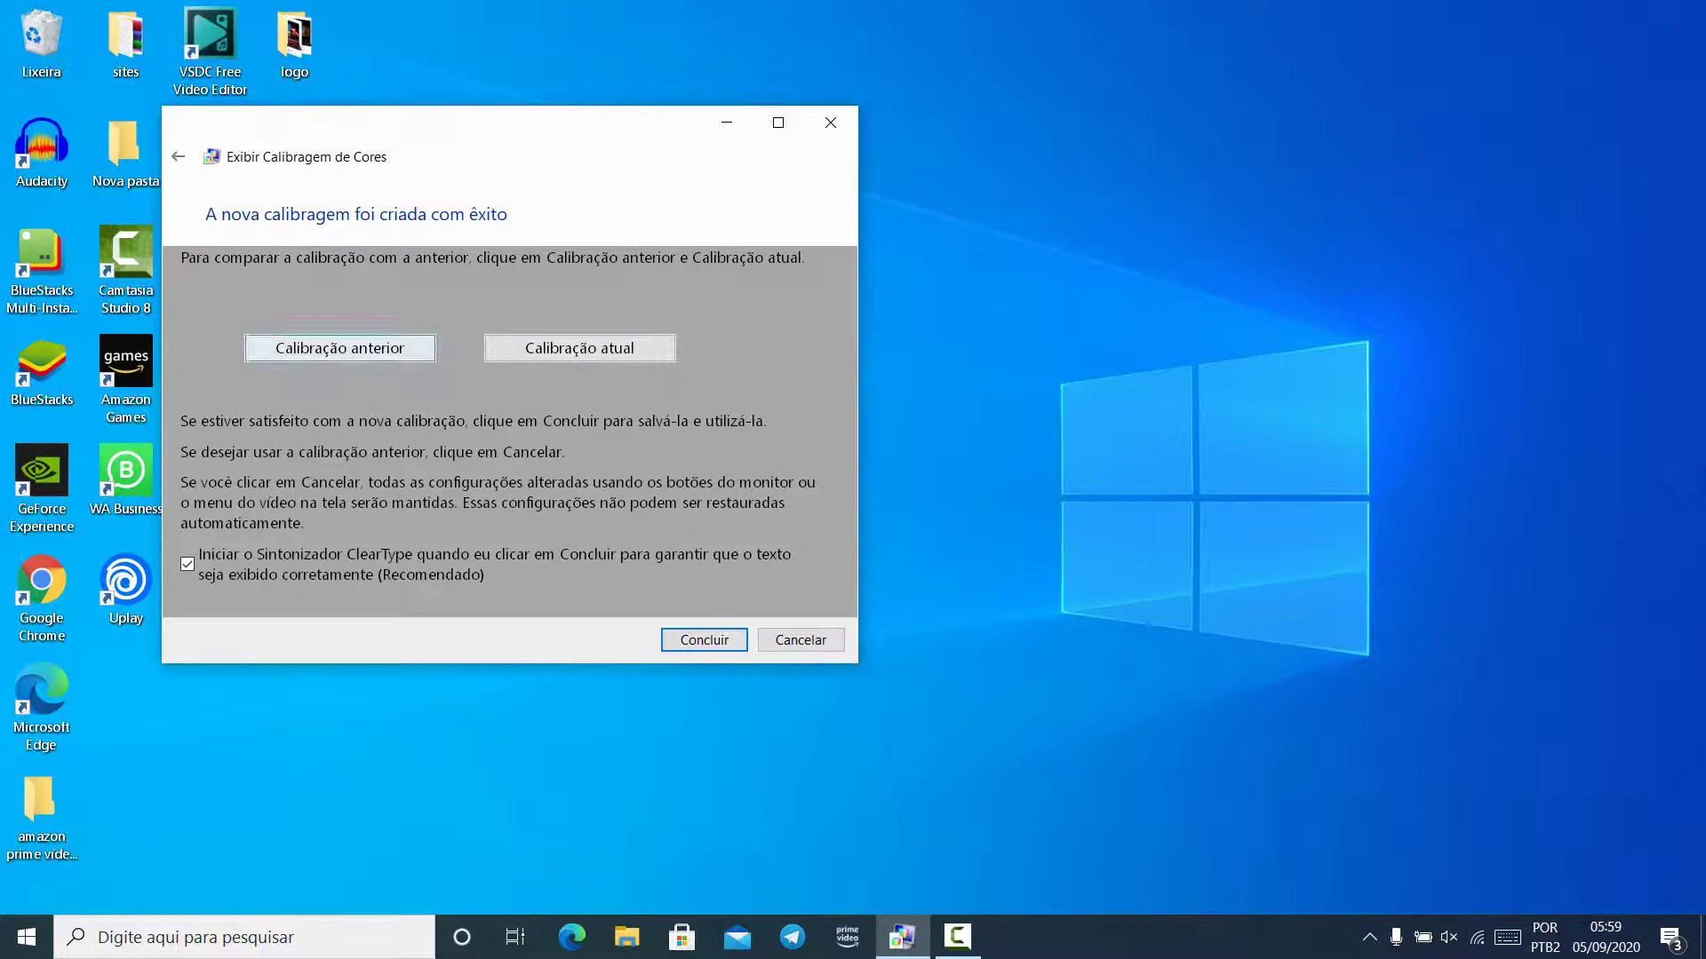
- Compare the previous and current calibrations, disable launching the ClearType tuner, and finish to save the new calibration
{"action": "left_click", "coordinate": [339, 347]}
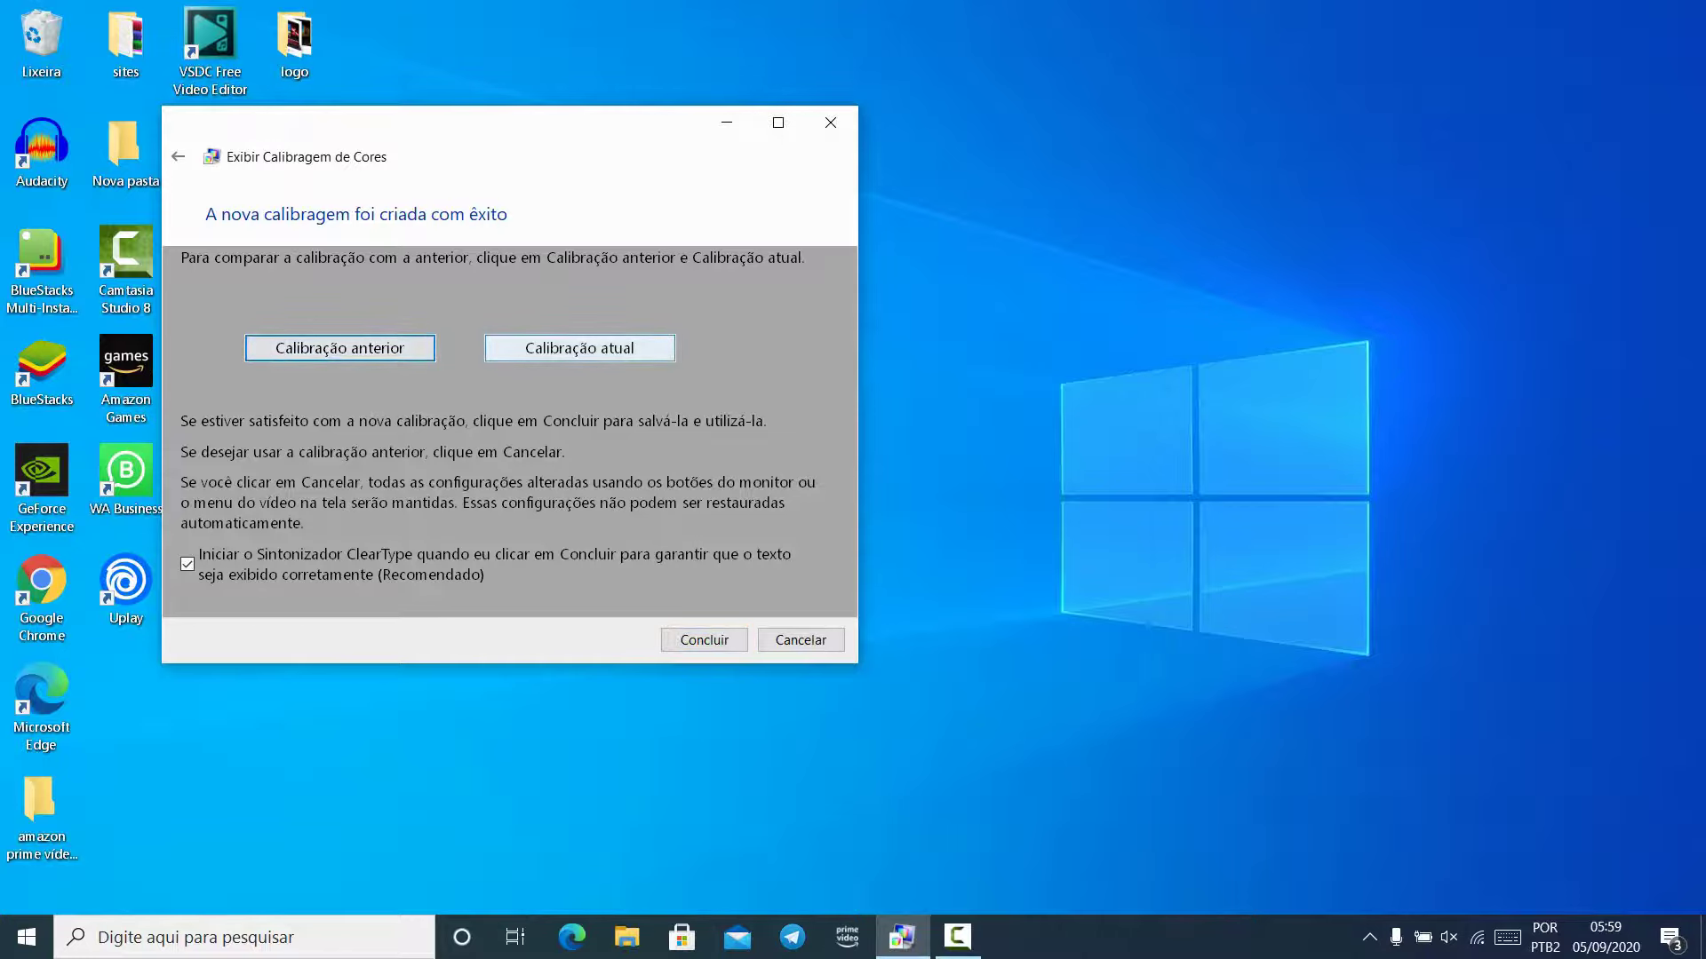
{"action": "left_click", "coordinate": [580, 348]}
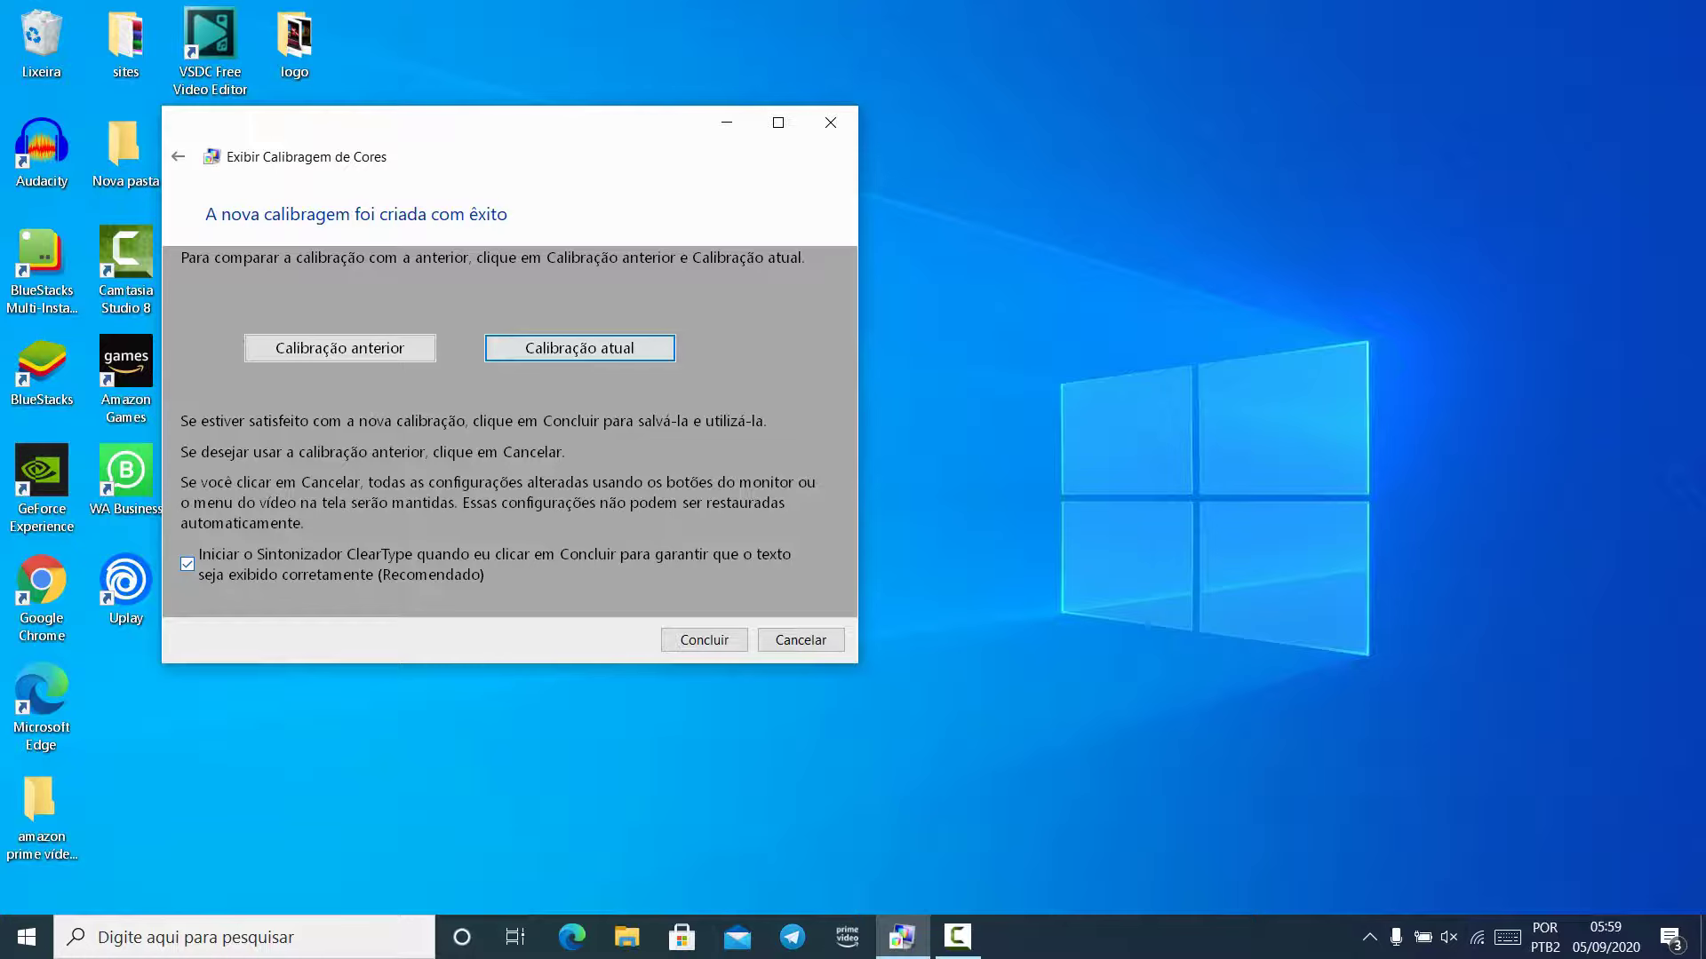
{"action": "left_click", "coordinate": [187, 564]}
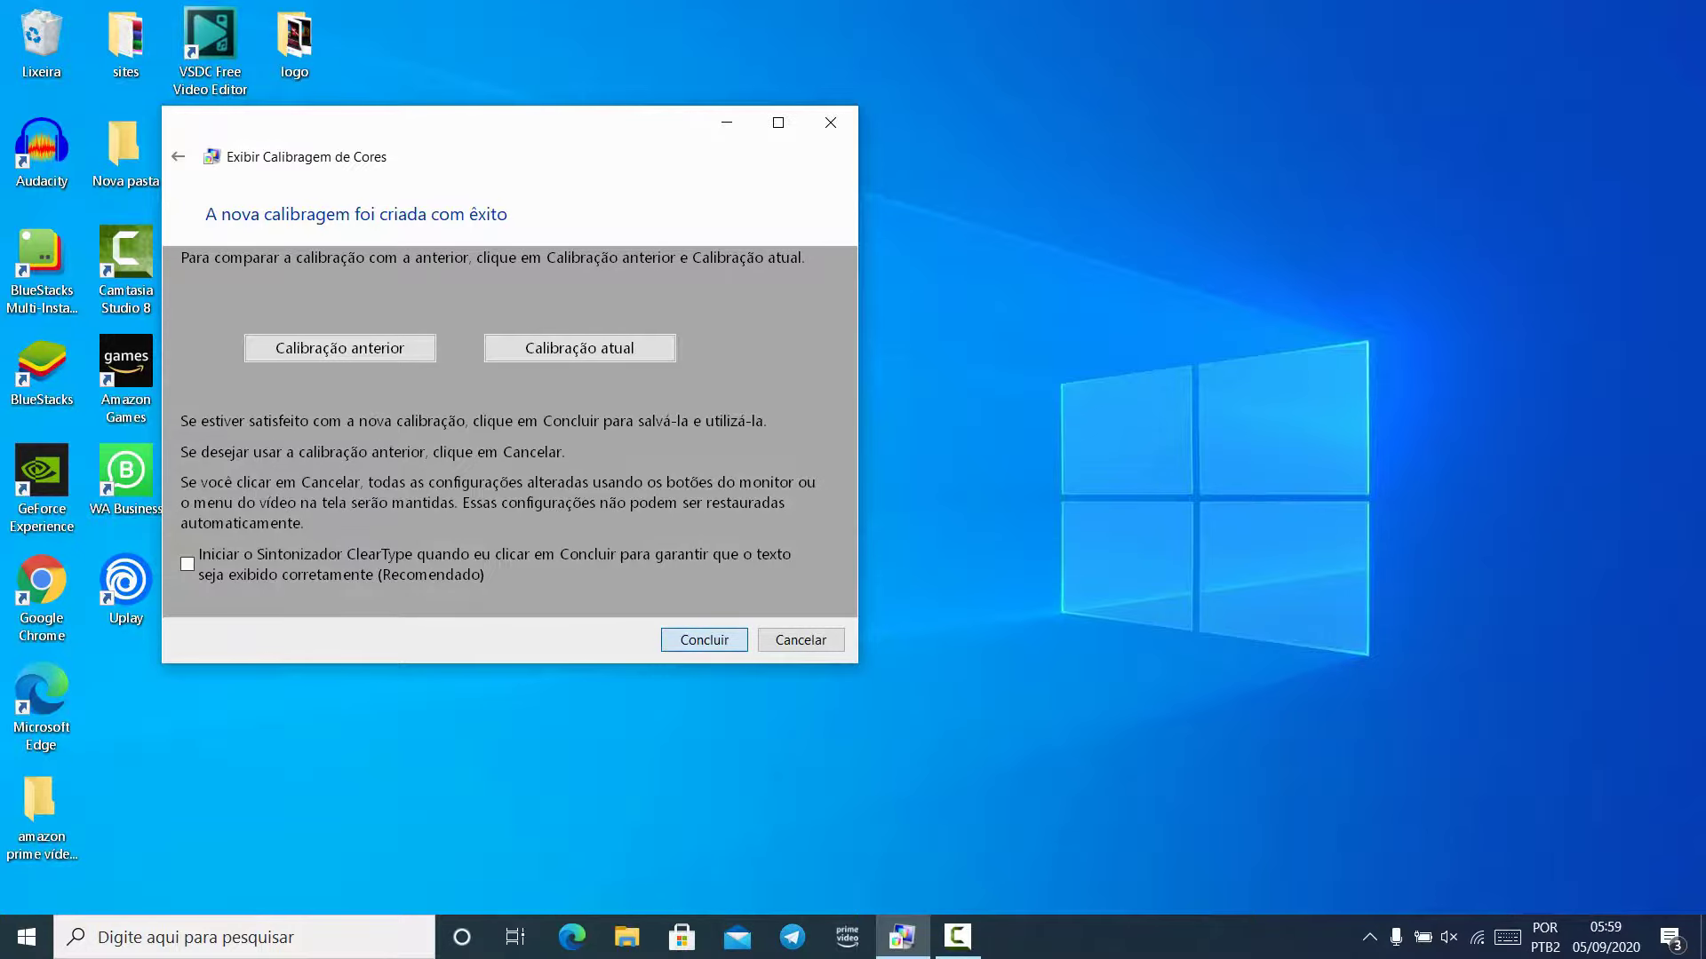
{"action": "left_click", "coordinate": [704, 640]}
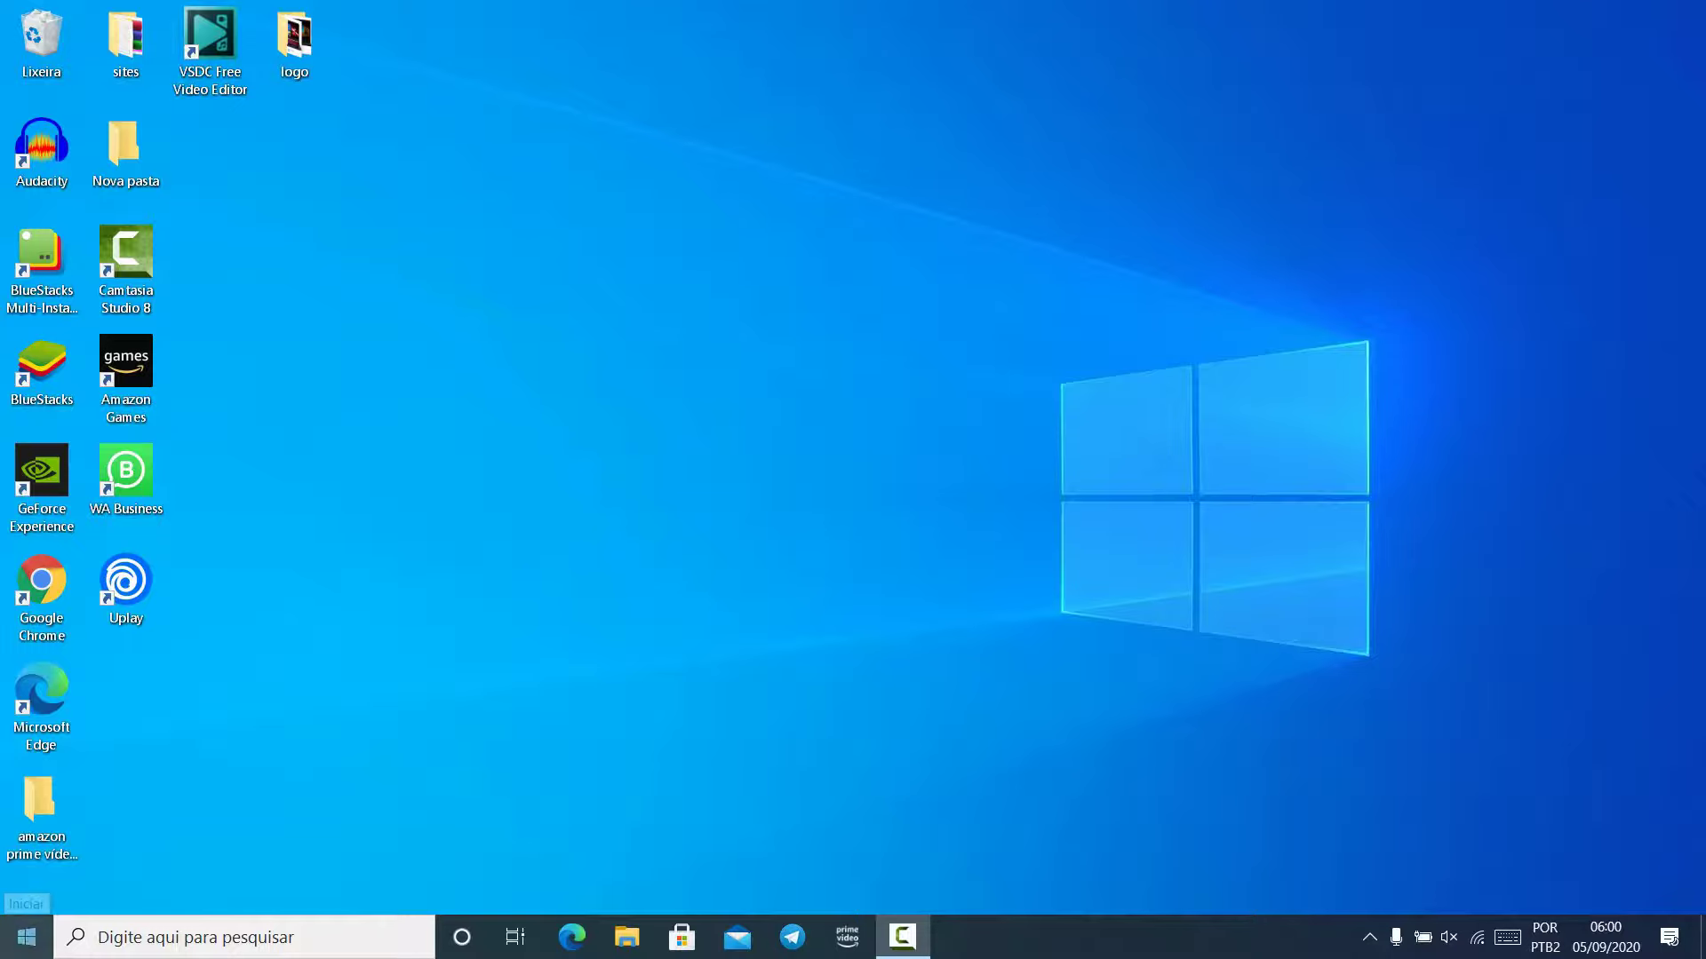
- Open the video settings of the Intel Graphics Command Center and create a custom video mode
{"action": "left_click", "coordinate": [27, 938]}
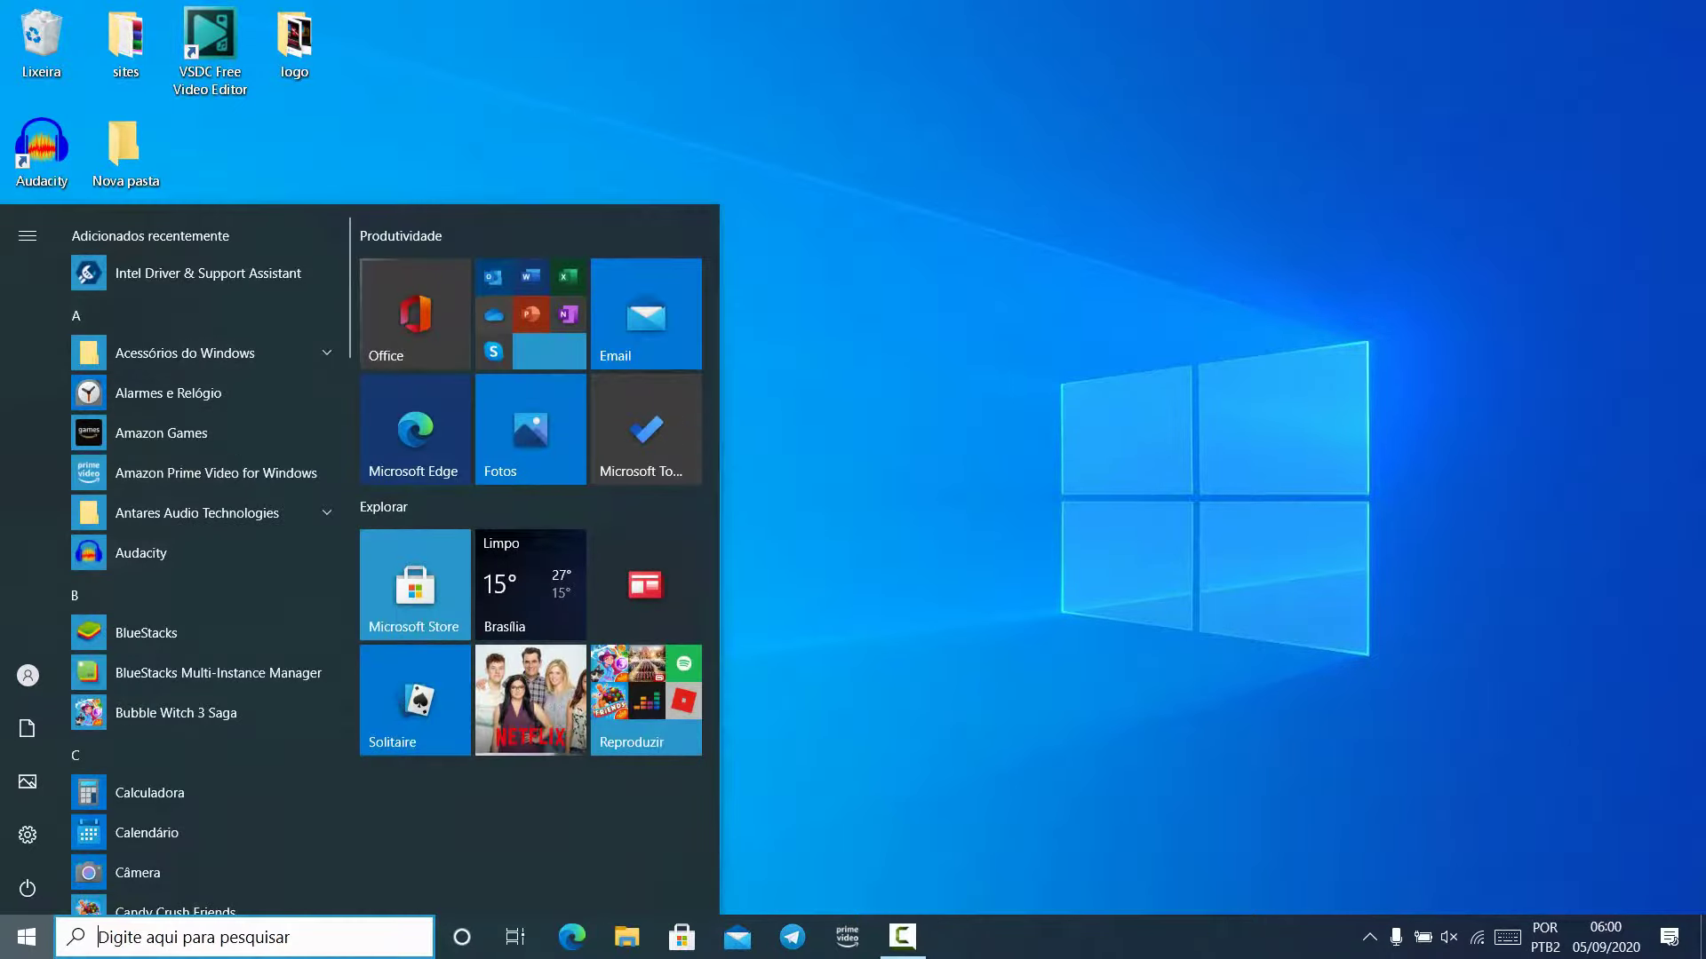
{"action": "scroll", "coordinate": [204, 560], "scroll_direction": "down", "scroll_amount": 5}
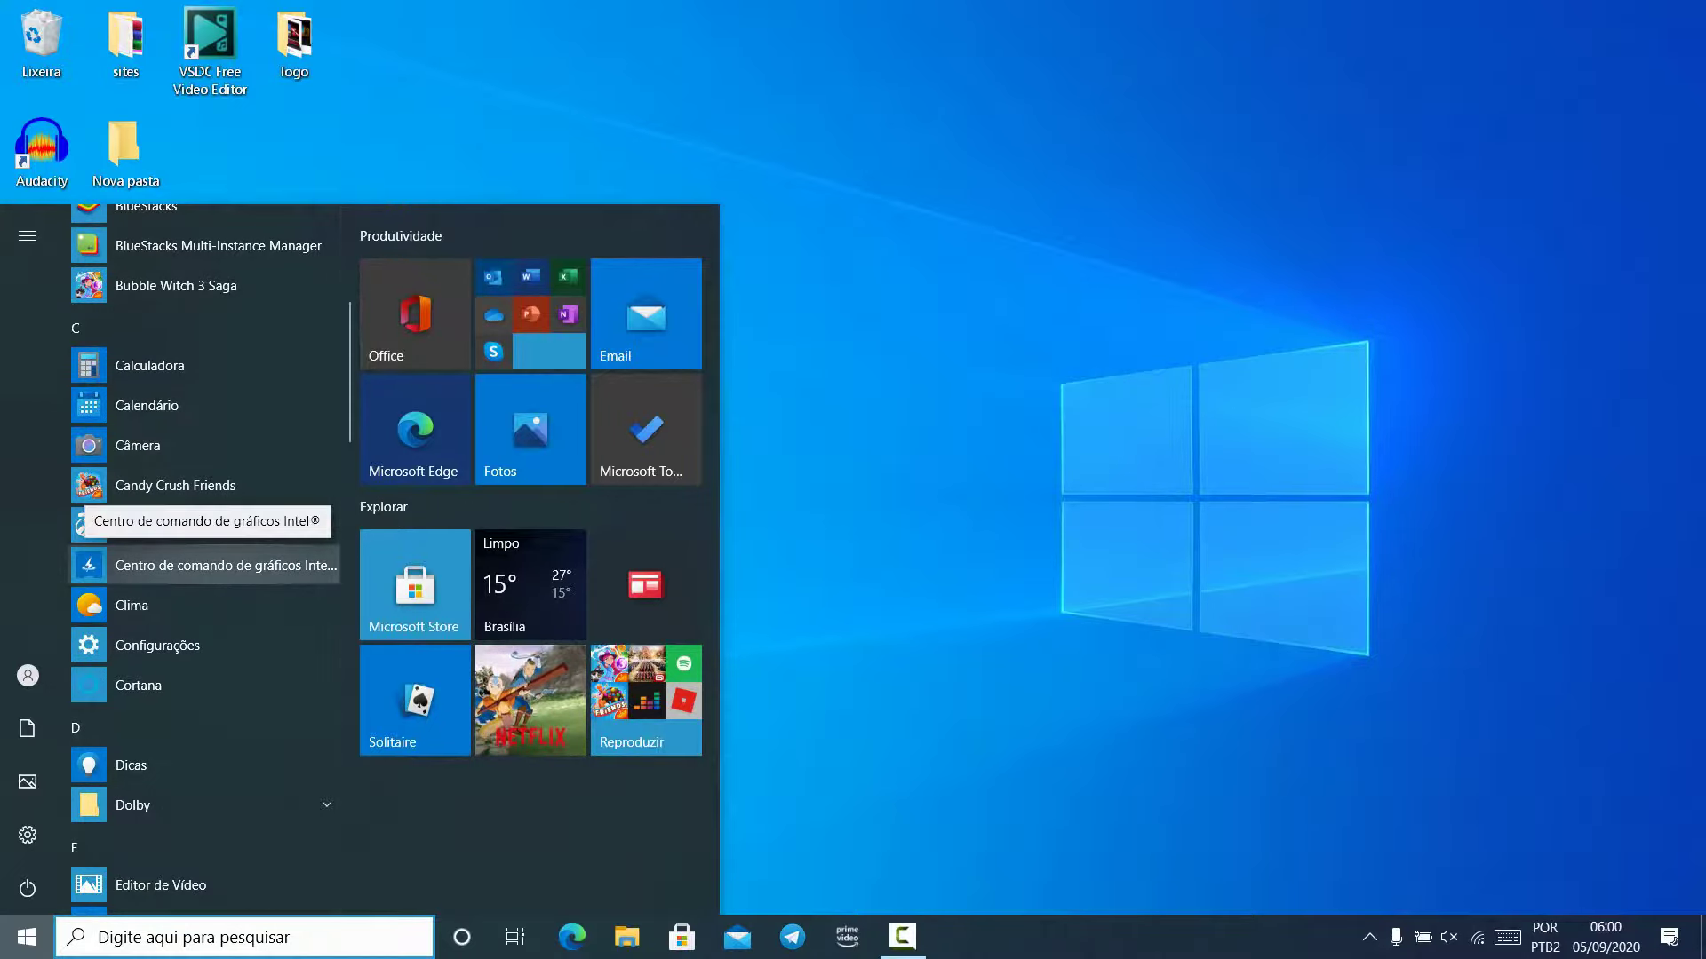
{"action": "left_click", "coordinate": [205, 565]}
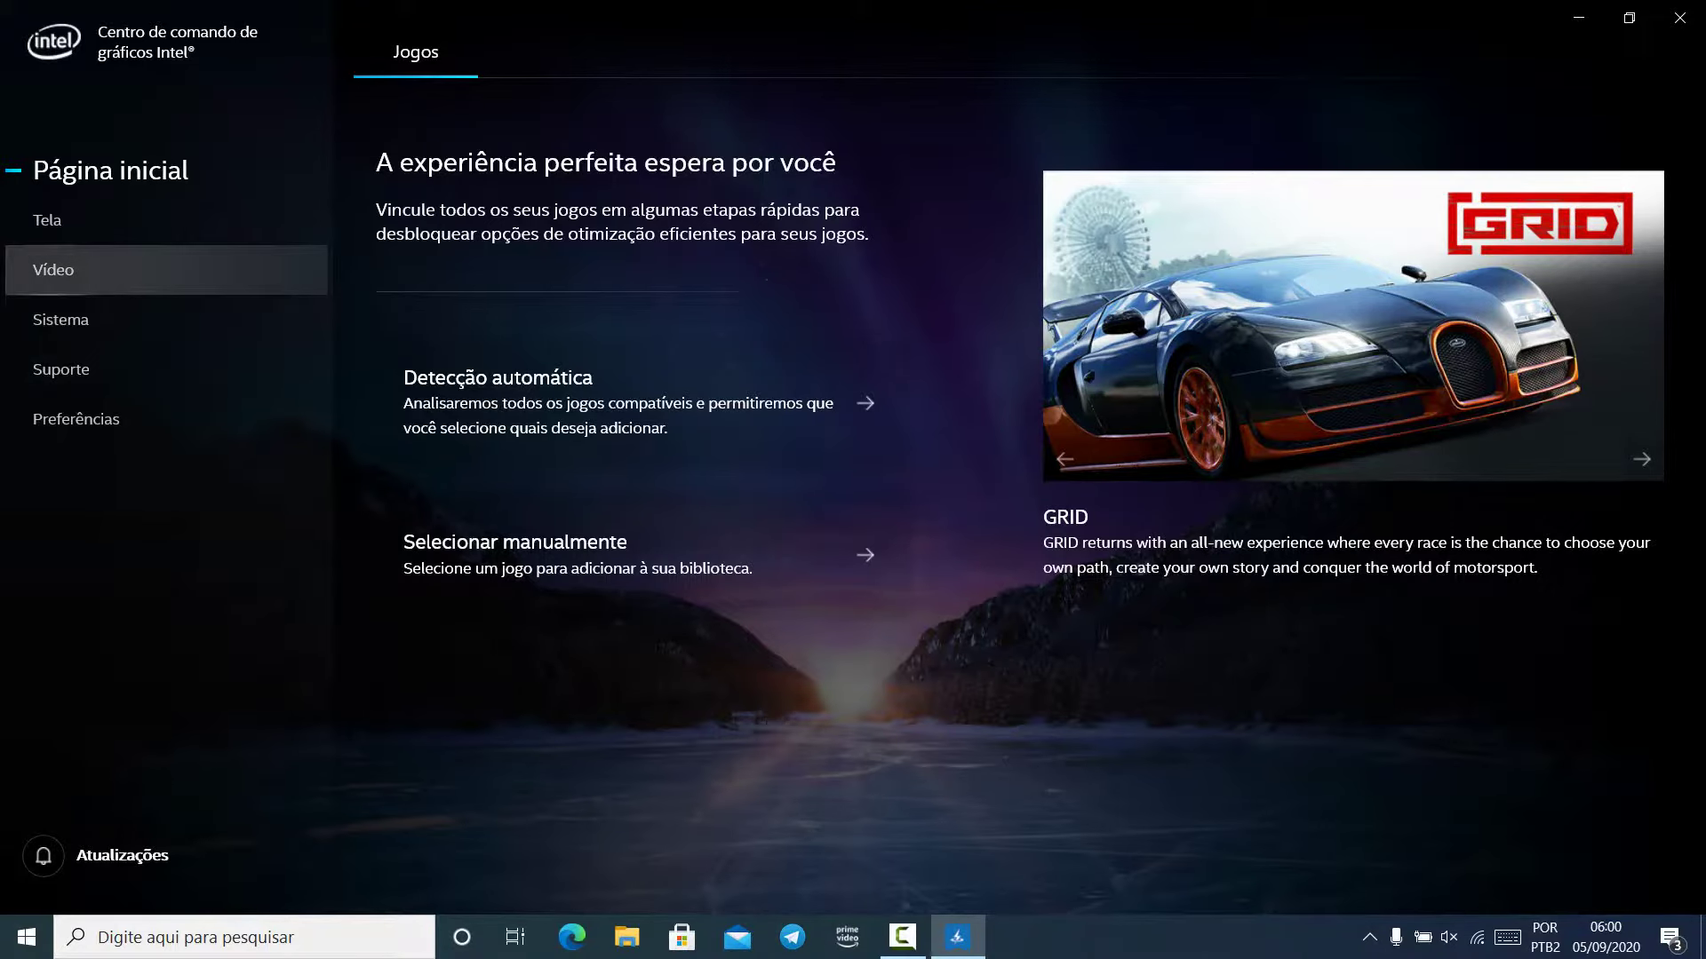
{"action": "left_click", "coordinate": [53, 269]}
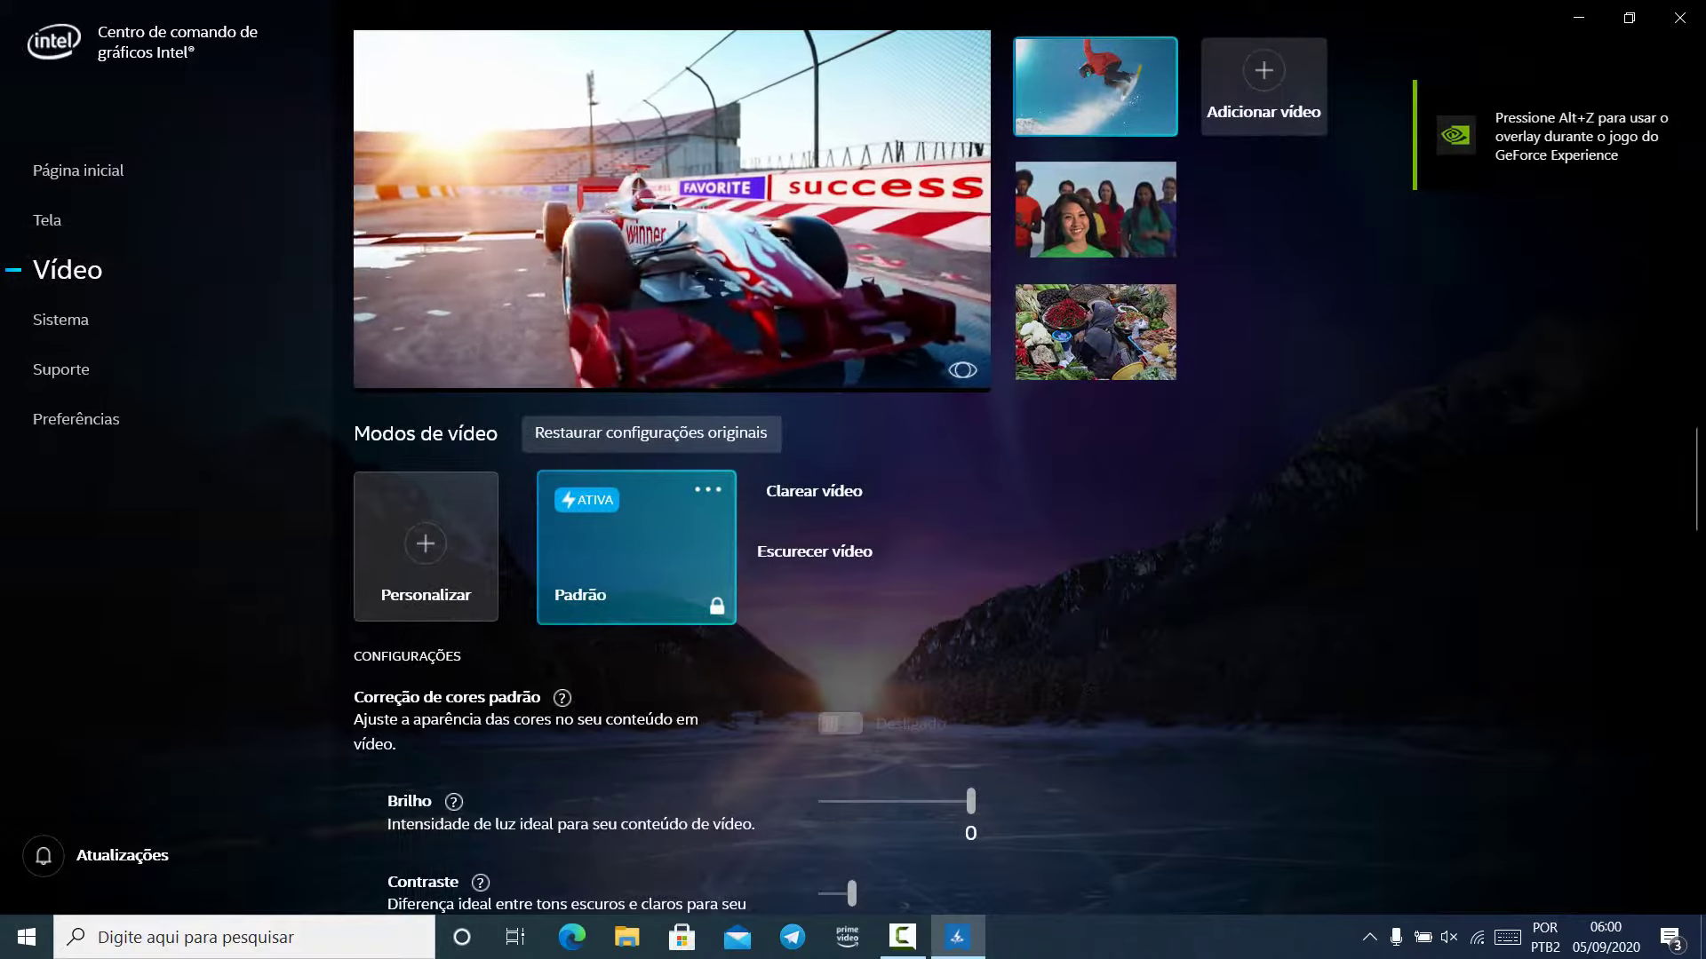
{"action": "left_click", "coordinate": [425, 546]}
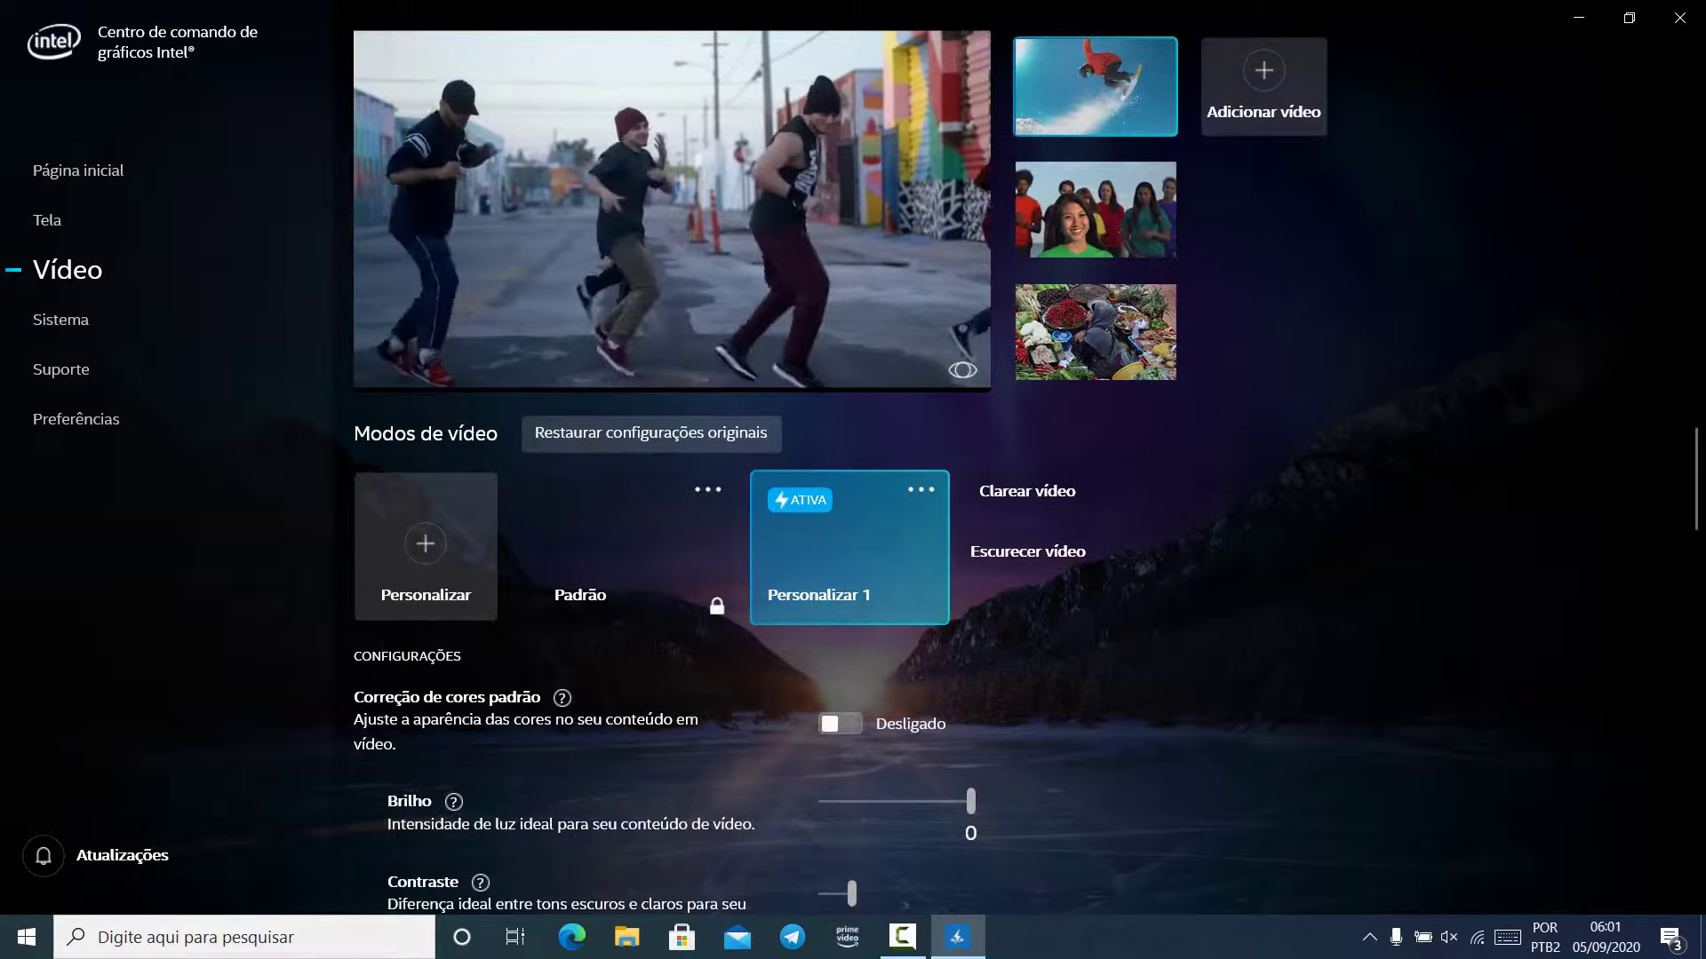
- Turn on standard colour correction (Correção de cores padrão) and sharpness (Nitidez) for the custom video mode
{"action": "scroll", "coordinate": [888, 622], "scroll_direction": "down", "scroll_amount": 2}
{"action": "scroll", "coordinate": [889, 621], "scroll_direction": "down", "scroll_amount": 2}
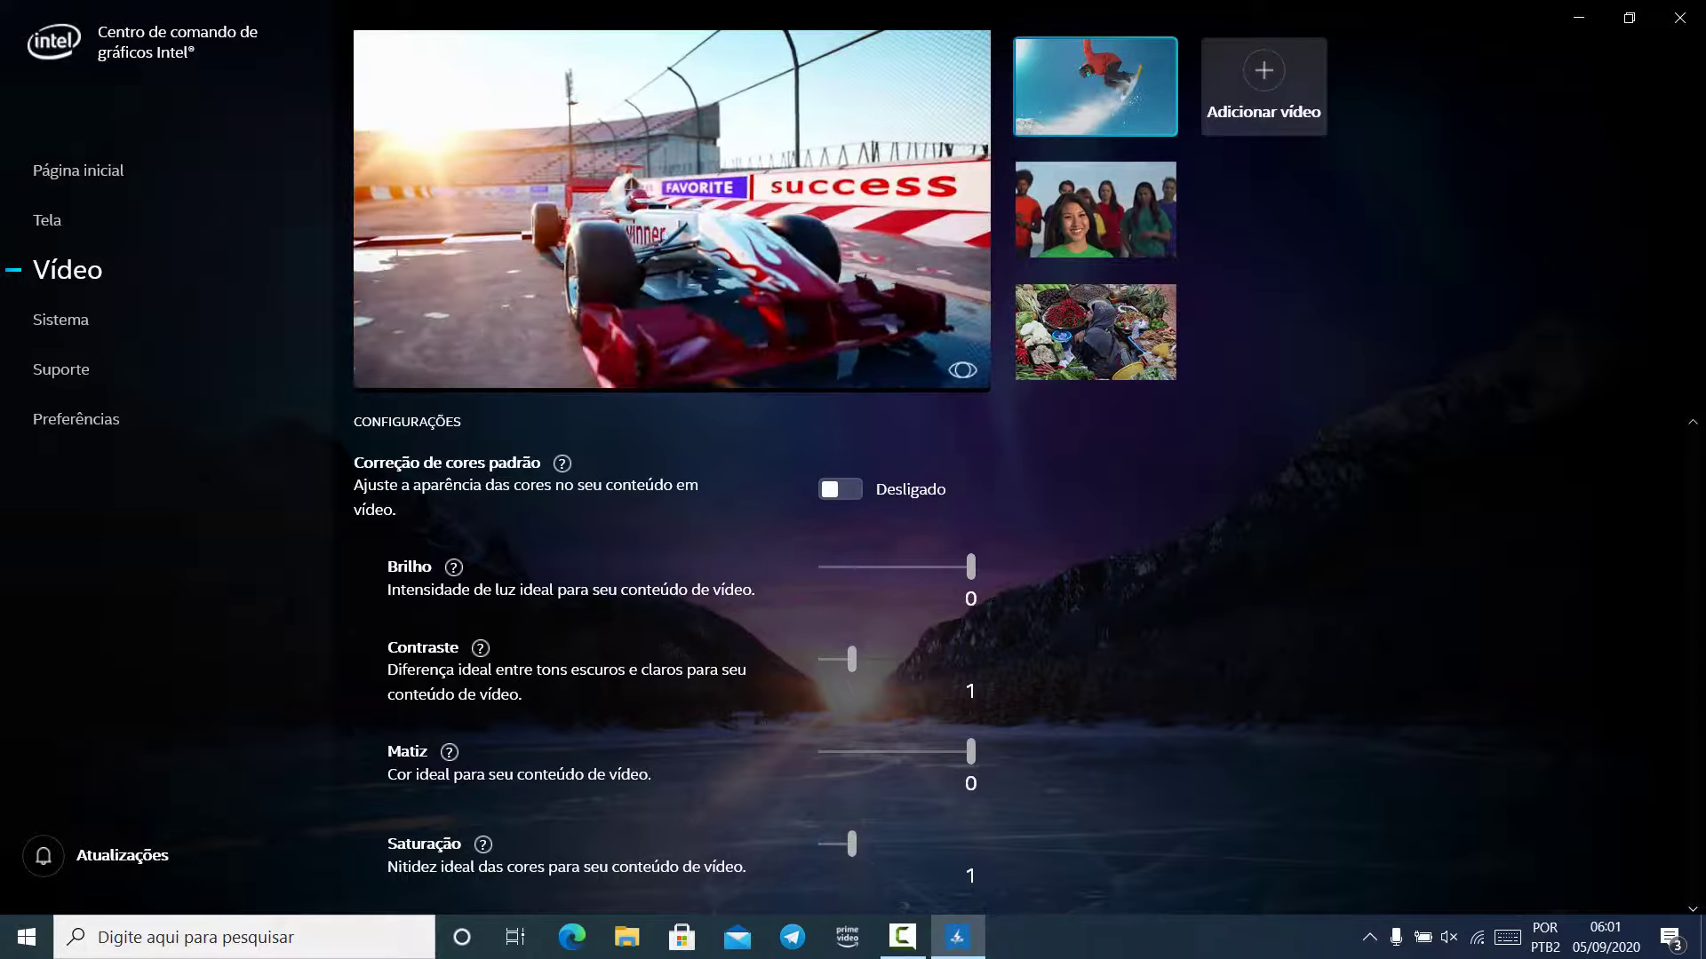
{"action": "left_click", "coordinate": [839, 489]}
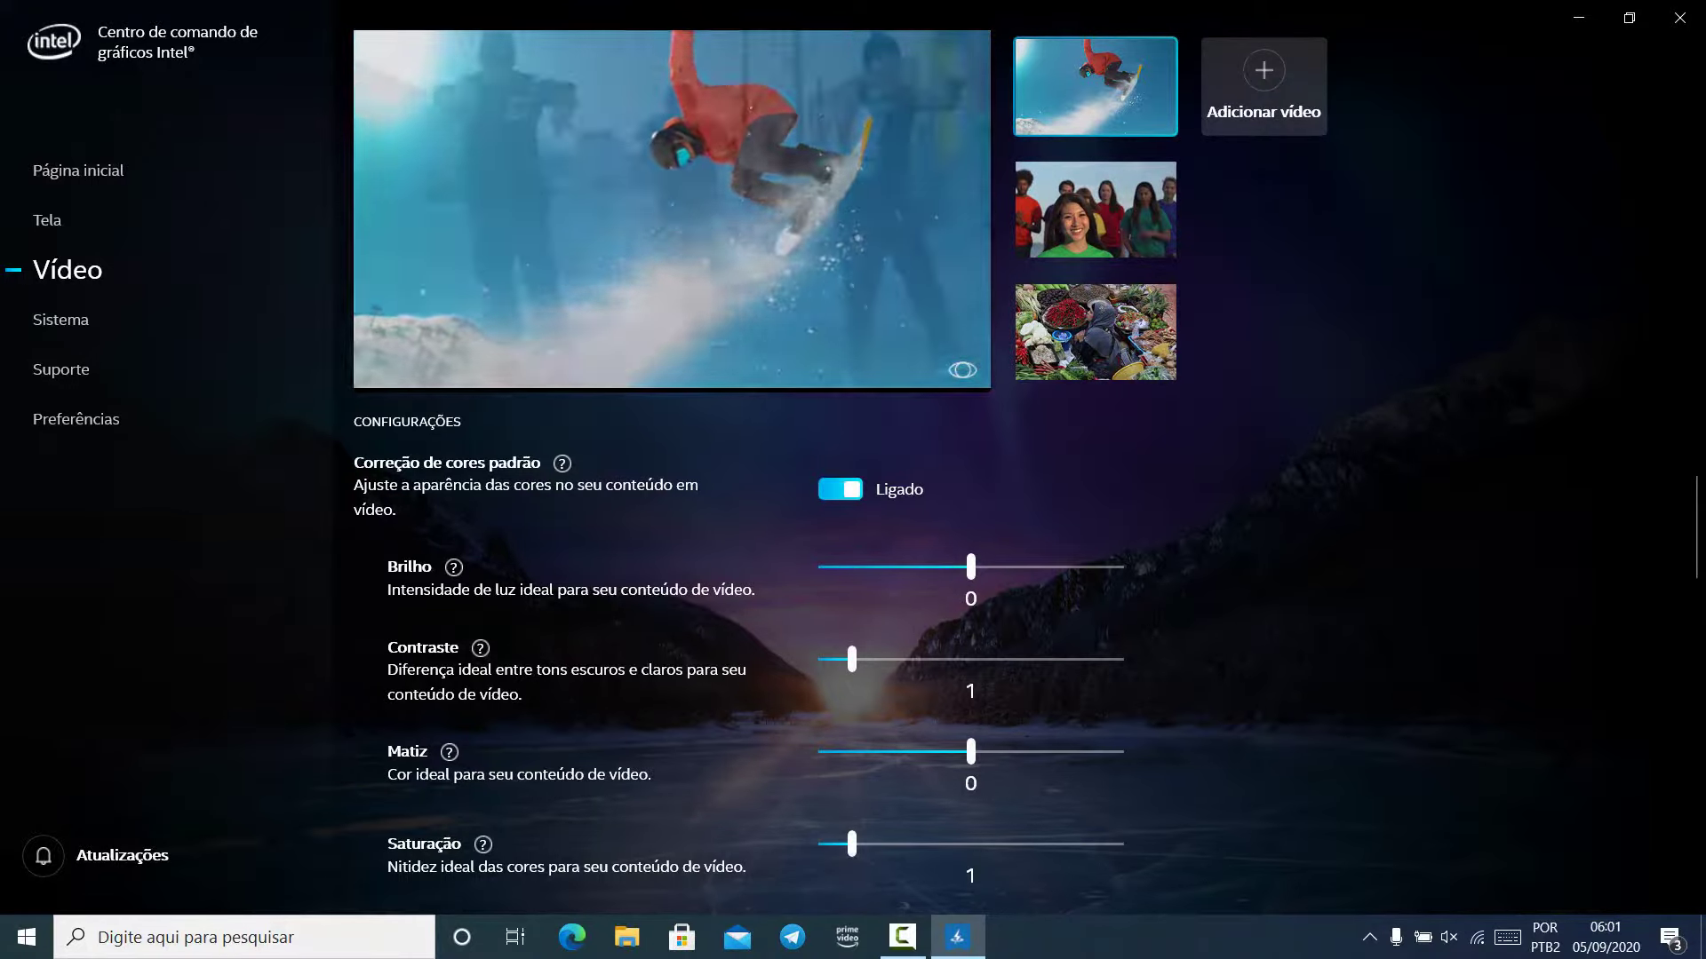
{"action": "scroll", "coordinate": [1021, 649], "scroll_direction": "down", "scroll_amount": 2}
{"action": "scroll", "coordinate": [1021, 648], "scroll_direction": "down", "scroll_amount": 3}
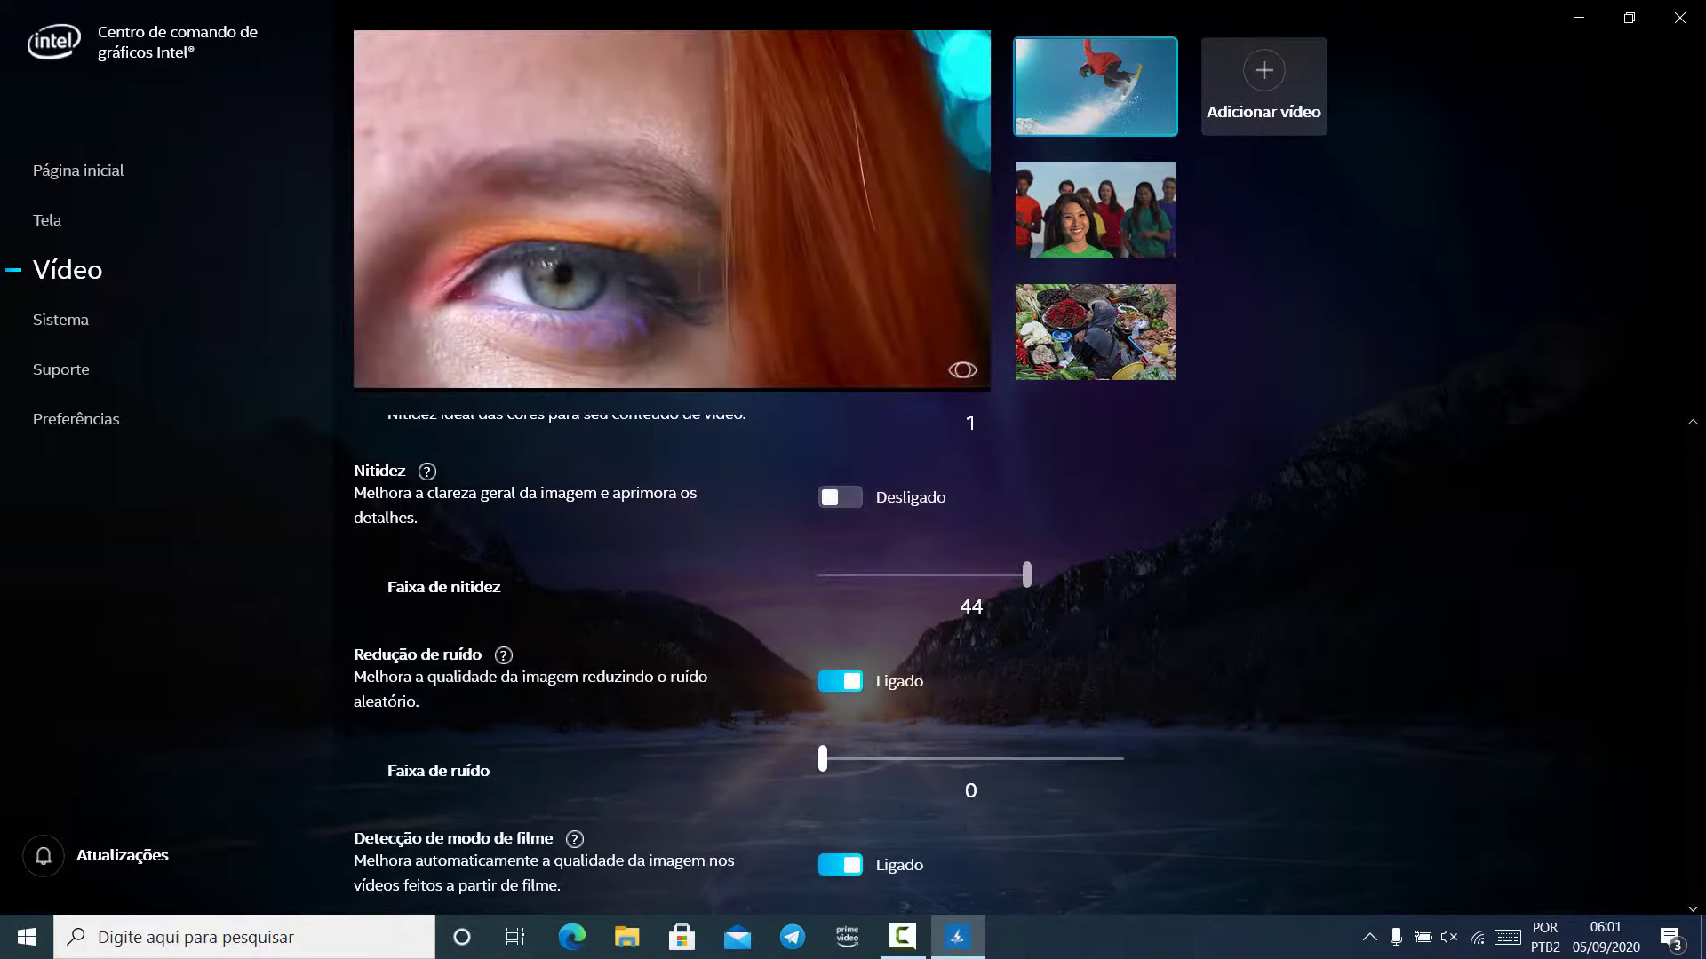
{"action": "left_click", "coordinate": [840, 498]}
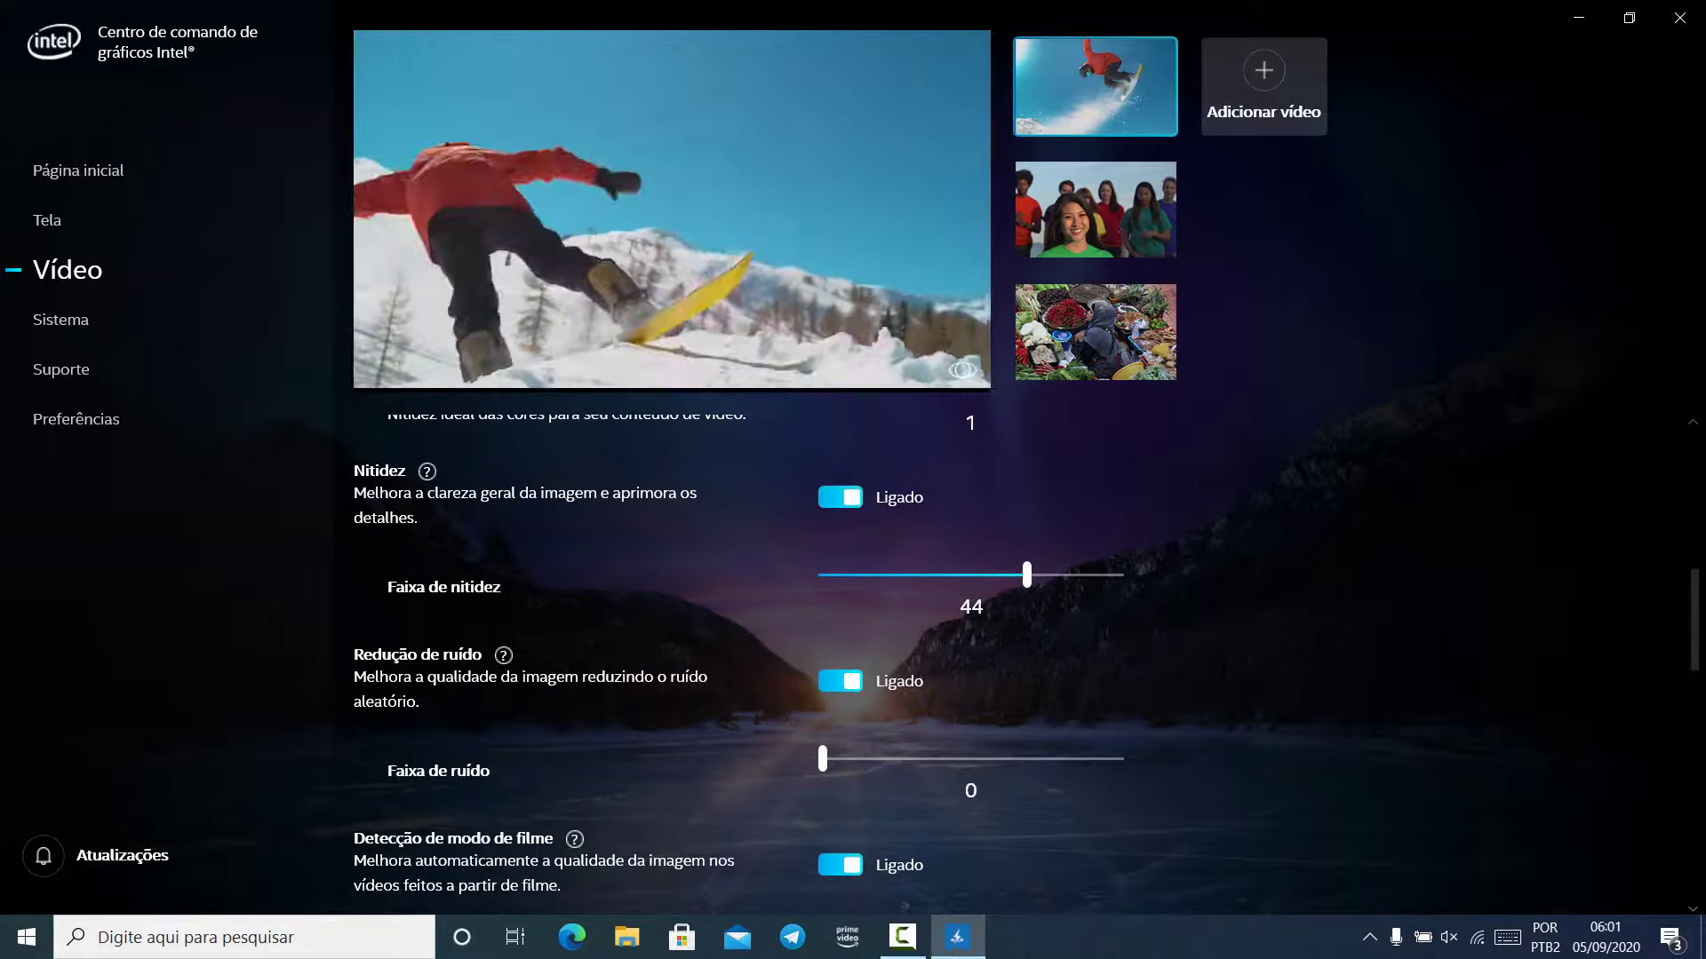
- Turn on total colour correction (Correção de cor total) for the custom video mode
{"action": "scroll", "coordinate": [977, 622], "scroll_direction": "down", "scroll_amount": 2}
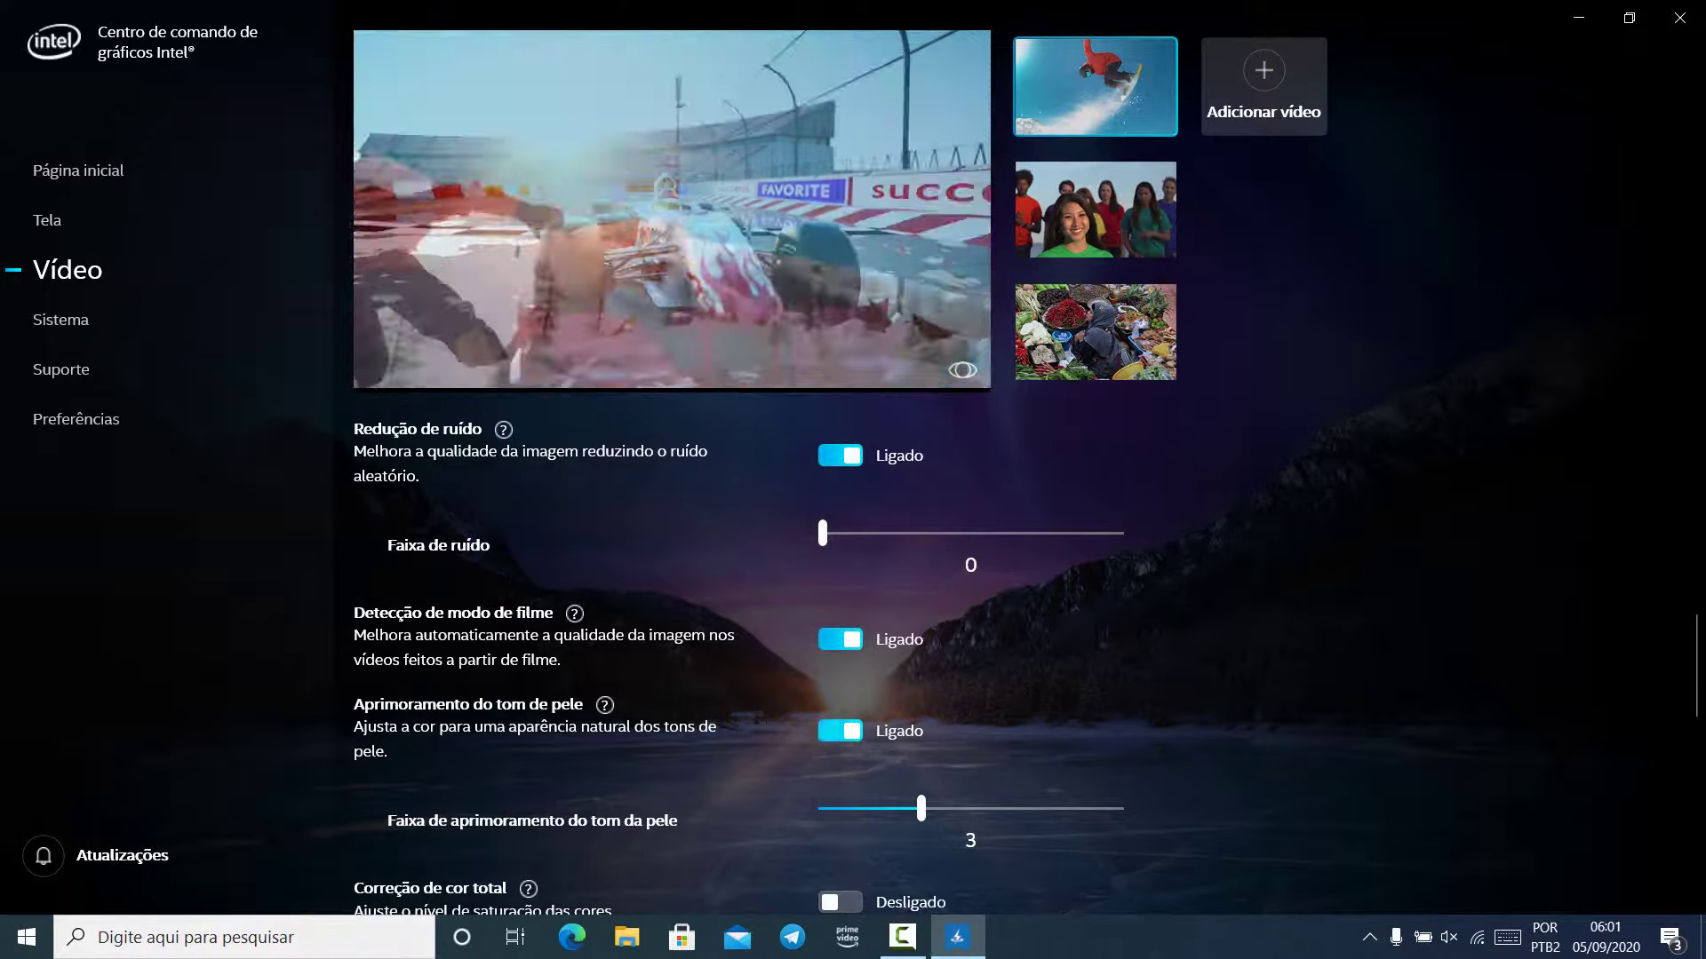
{"action": "scroll", "coordinate": [738, 666], "scroll_direction": "down", "scroll_amount": 3}
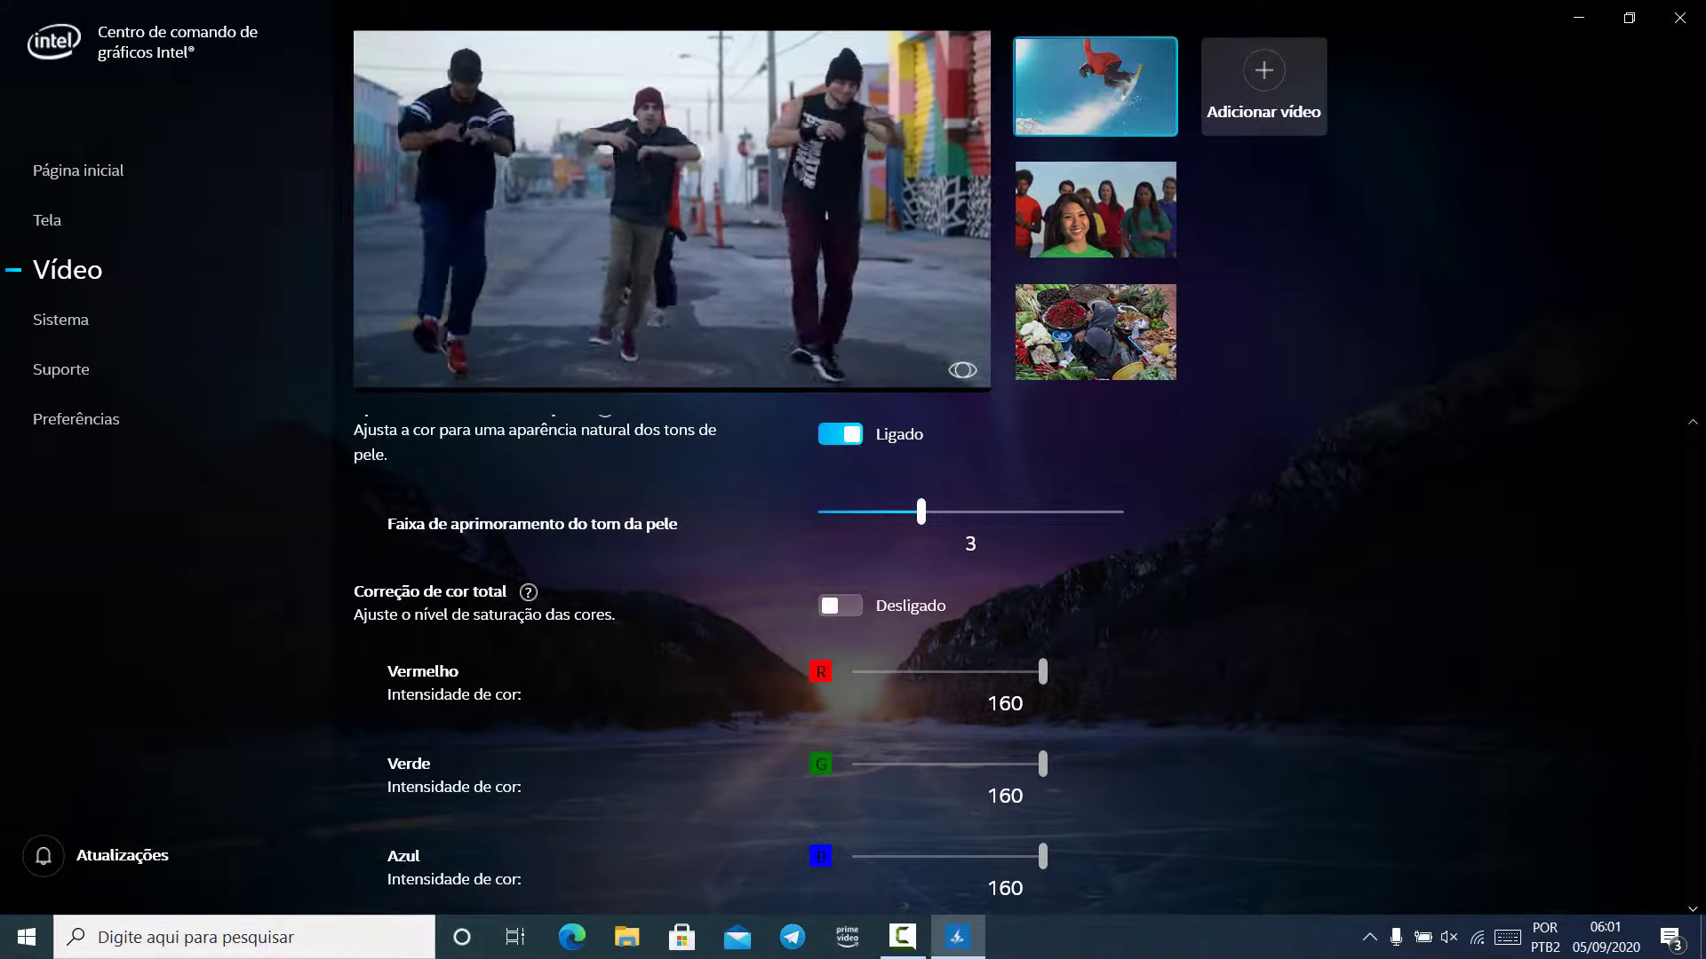
{"action": "left_click", "coordinate": [839, 605]}
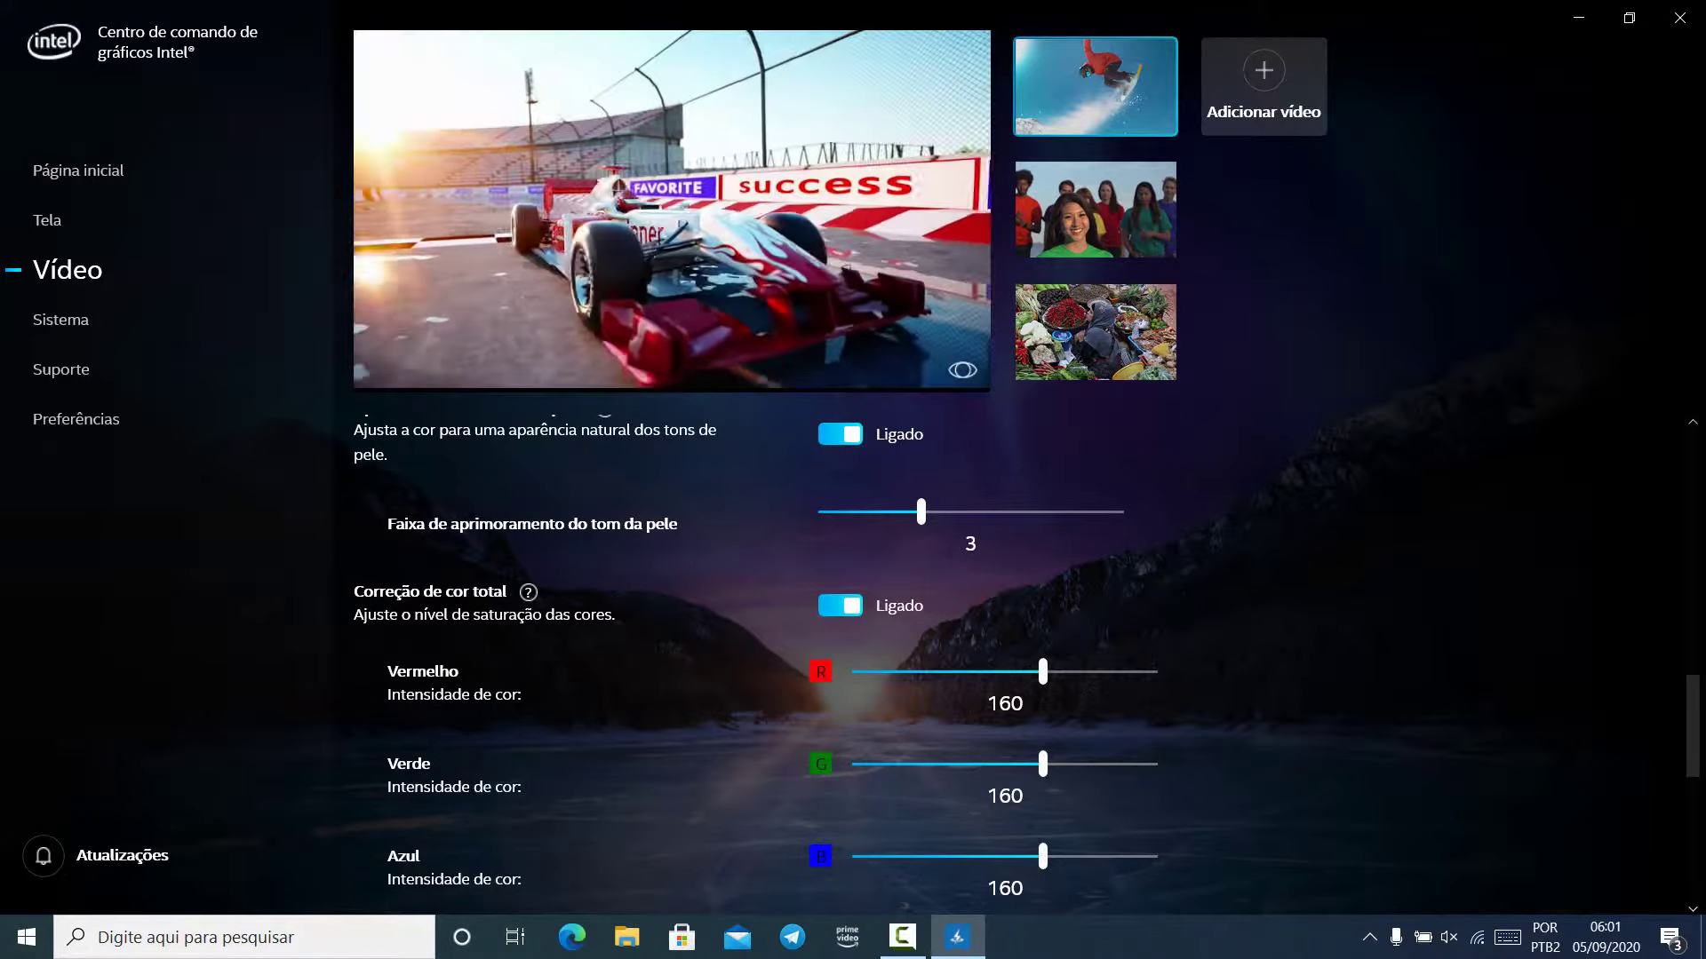
{"action": "scroll", "coordinate": [1022, 648], "scroll_direction": "down", "scroll_amount": 6}
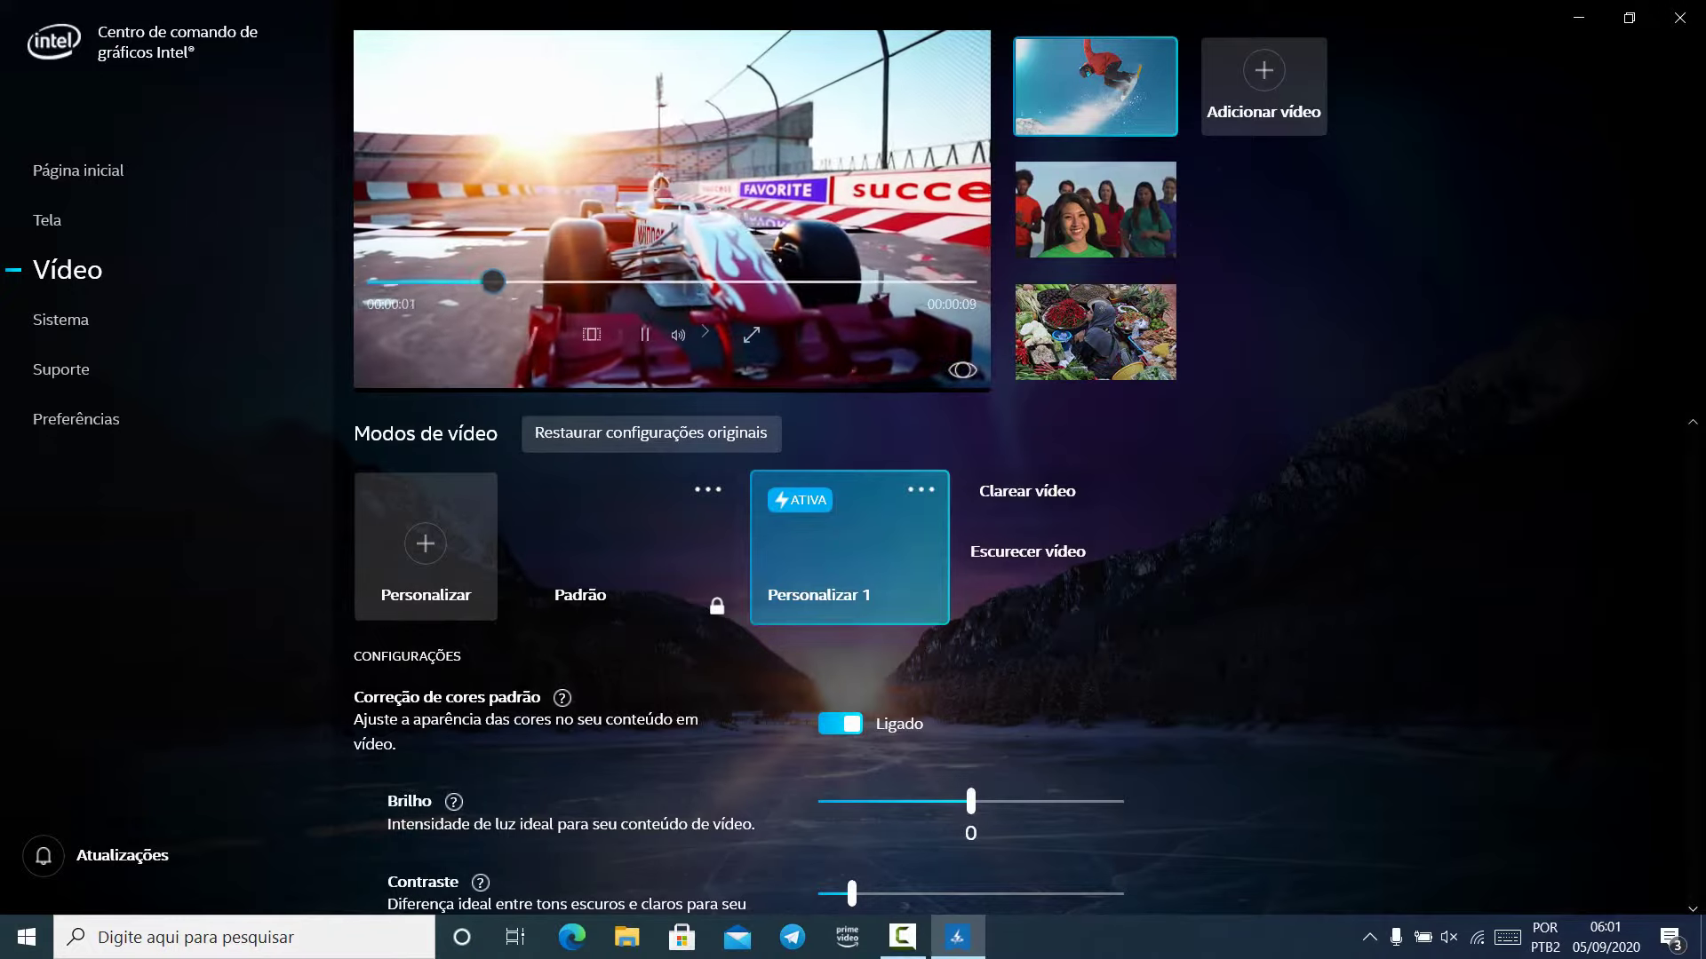
- Restore the window to its smaller size and try the Clarear vídeo preset before applying the Escurecer vídeo preset
{"action": "left_click", "coordinate": [1628, 17]}
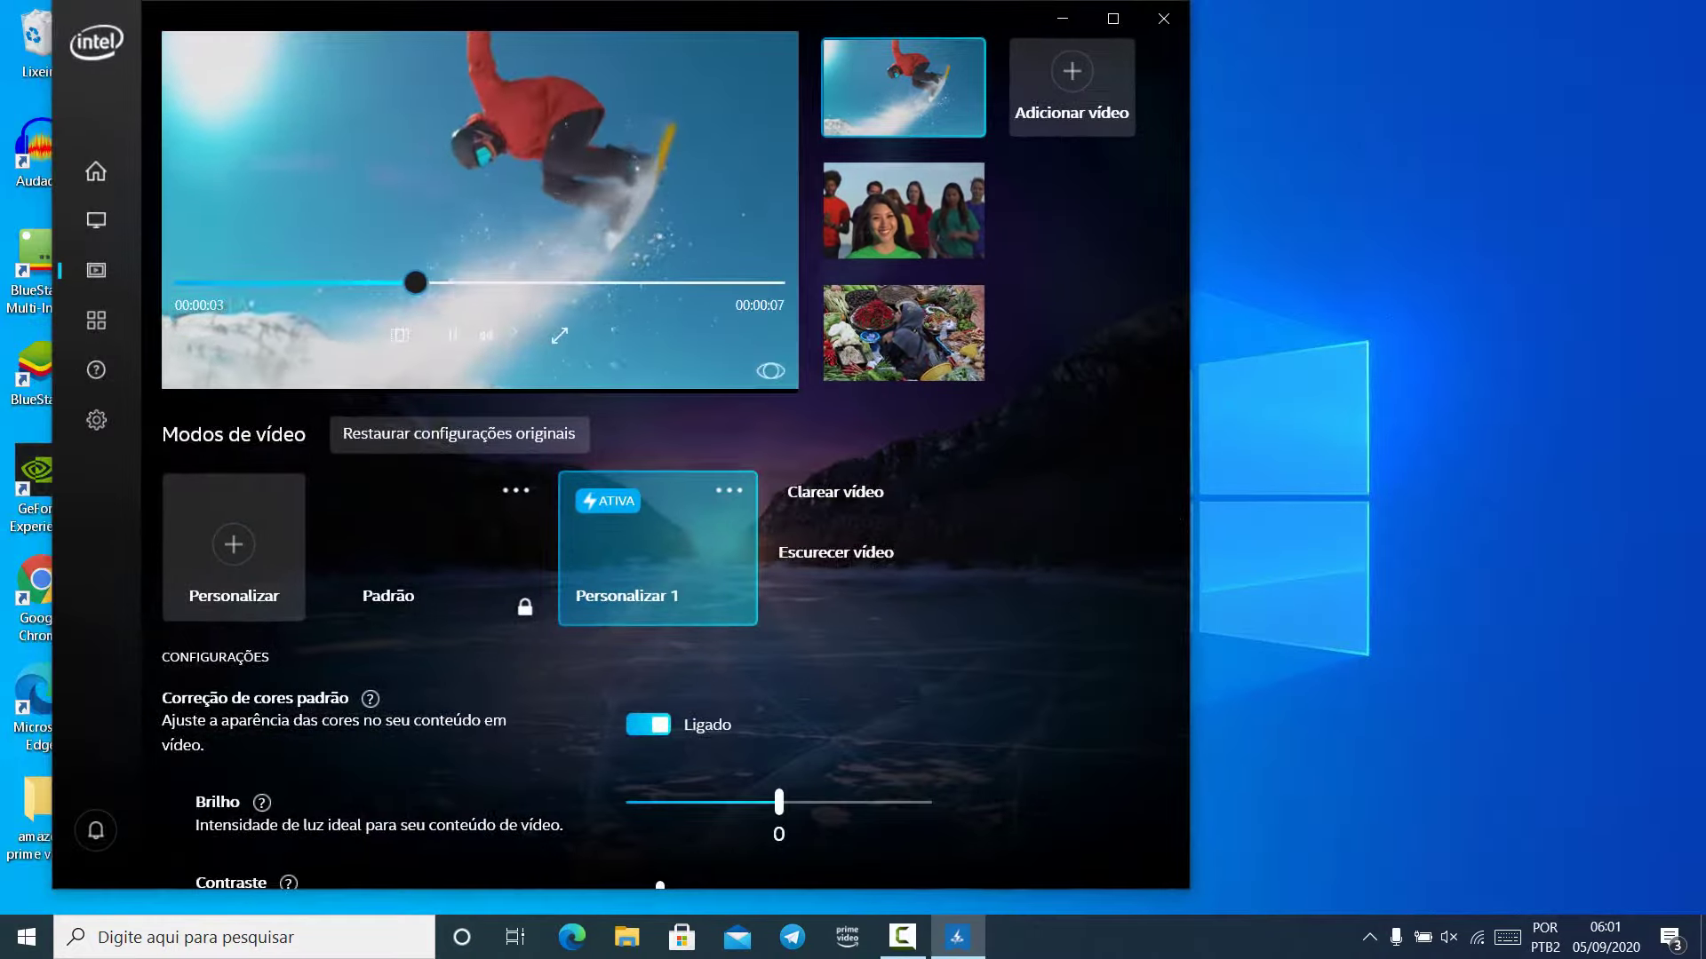
{"action": "mouse_move", "coordinate": [480, 222]}
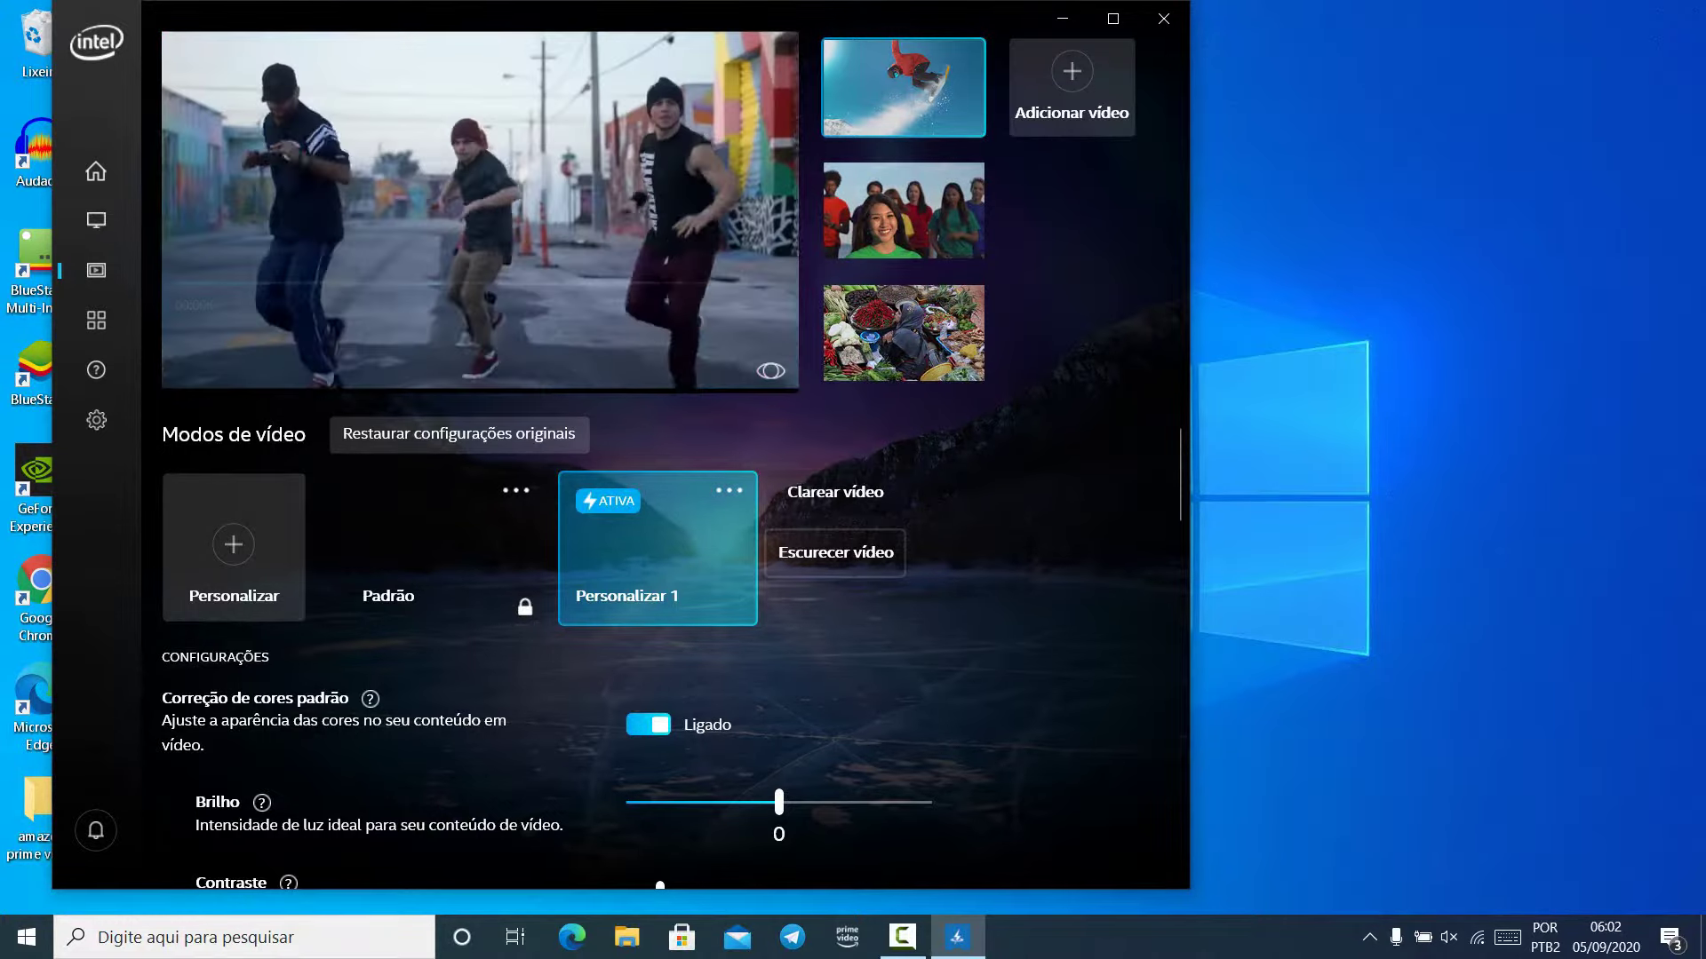
{"action": "left_click", "coordinate": [835, 493]}
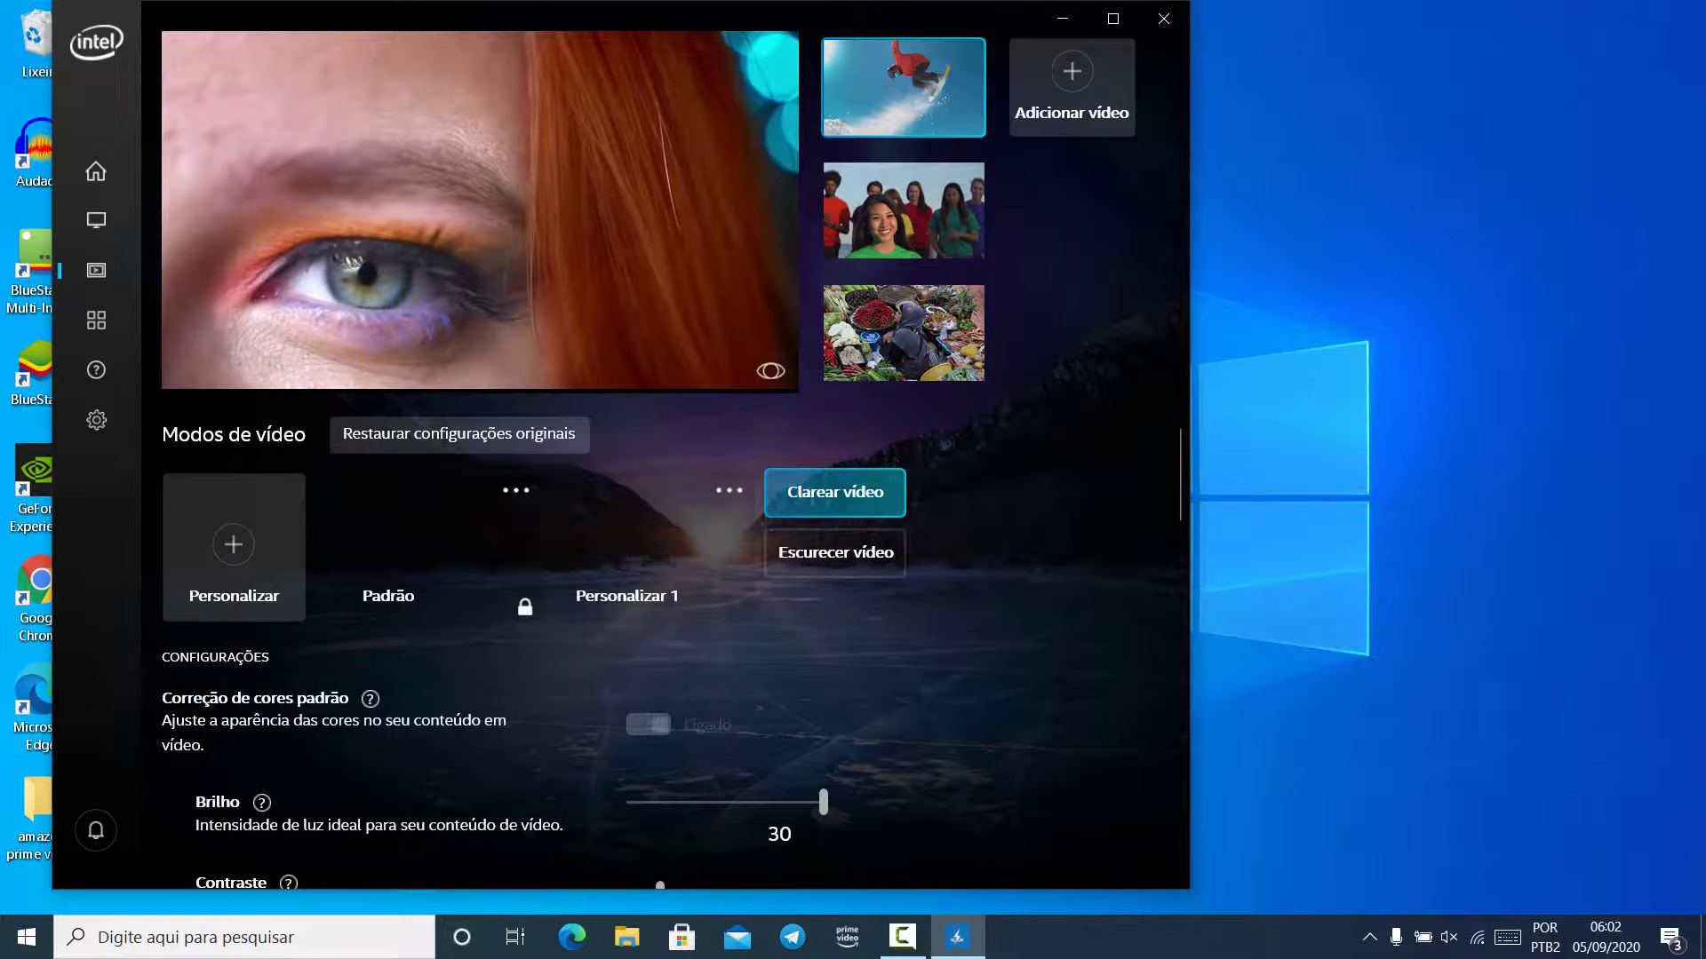
{"action": "left_click", "coordinate": [835, 553]}
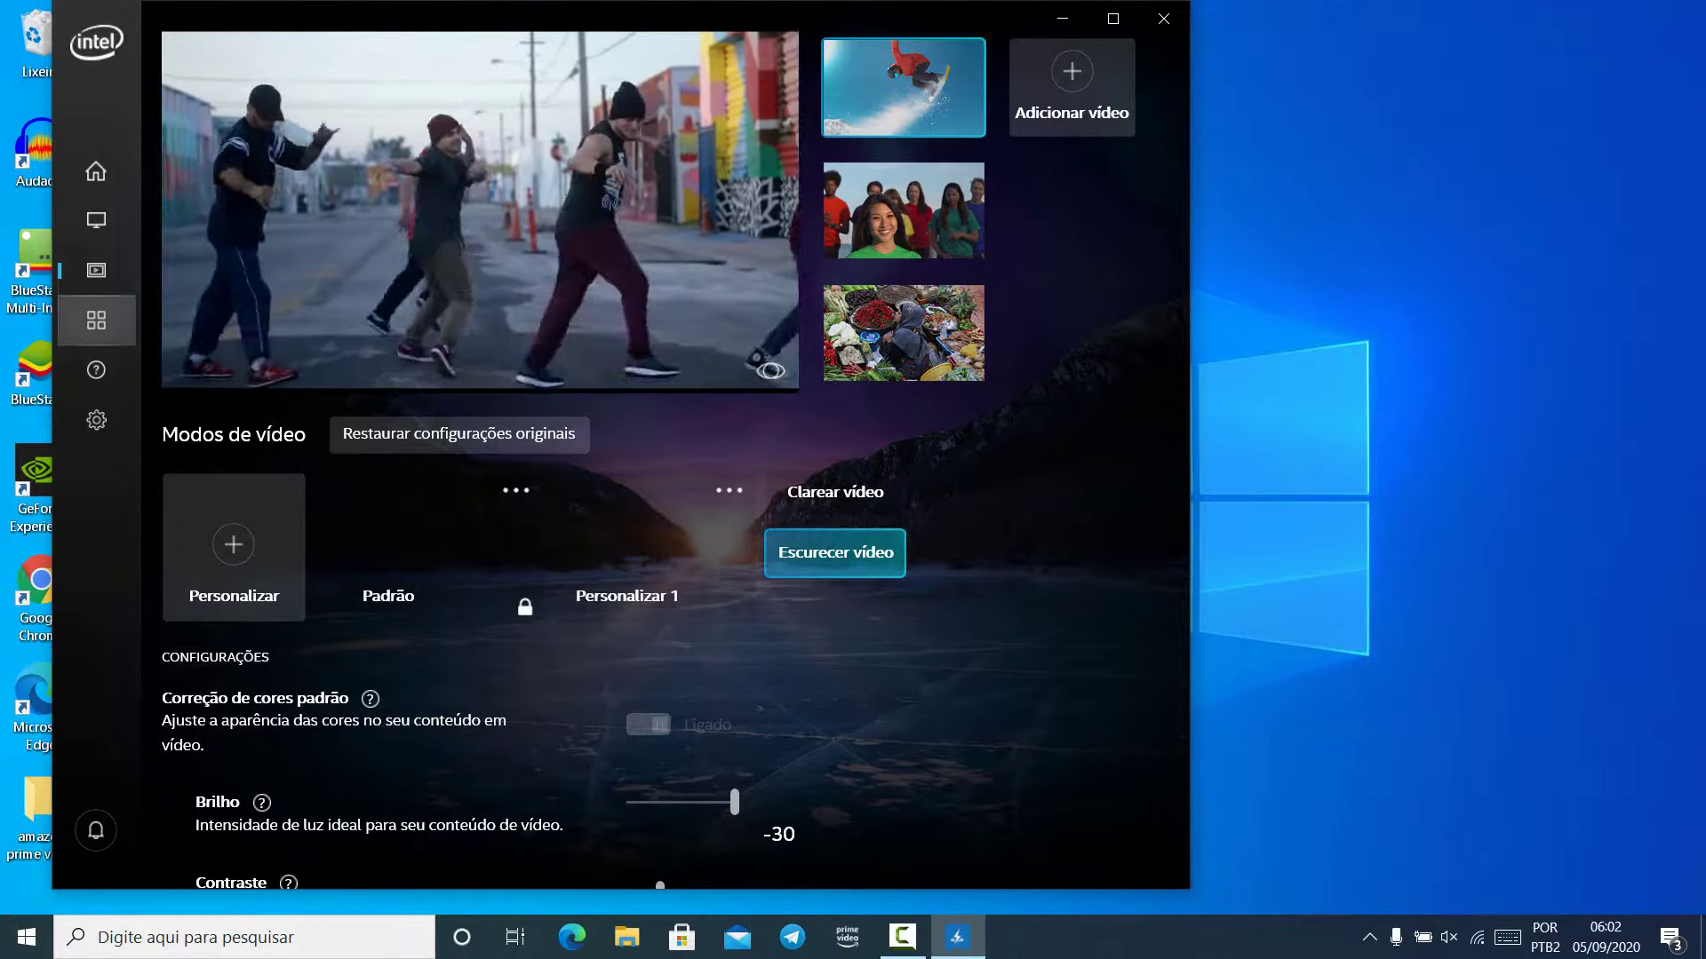
- Set the system's power plan to Desempenho máximo for when the notebook is plugged in
{"action": "left_click", "coordinate": [96, 319]}
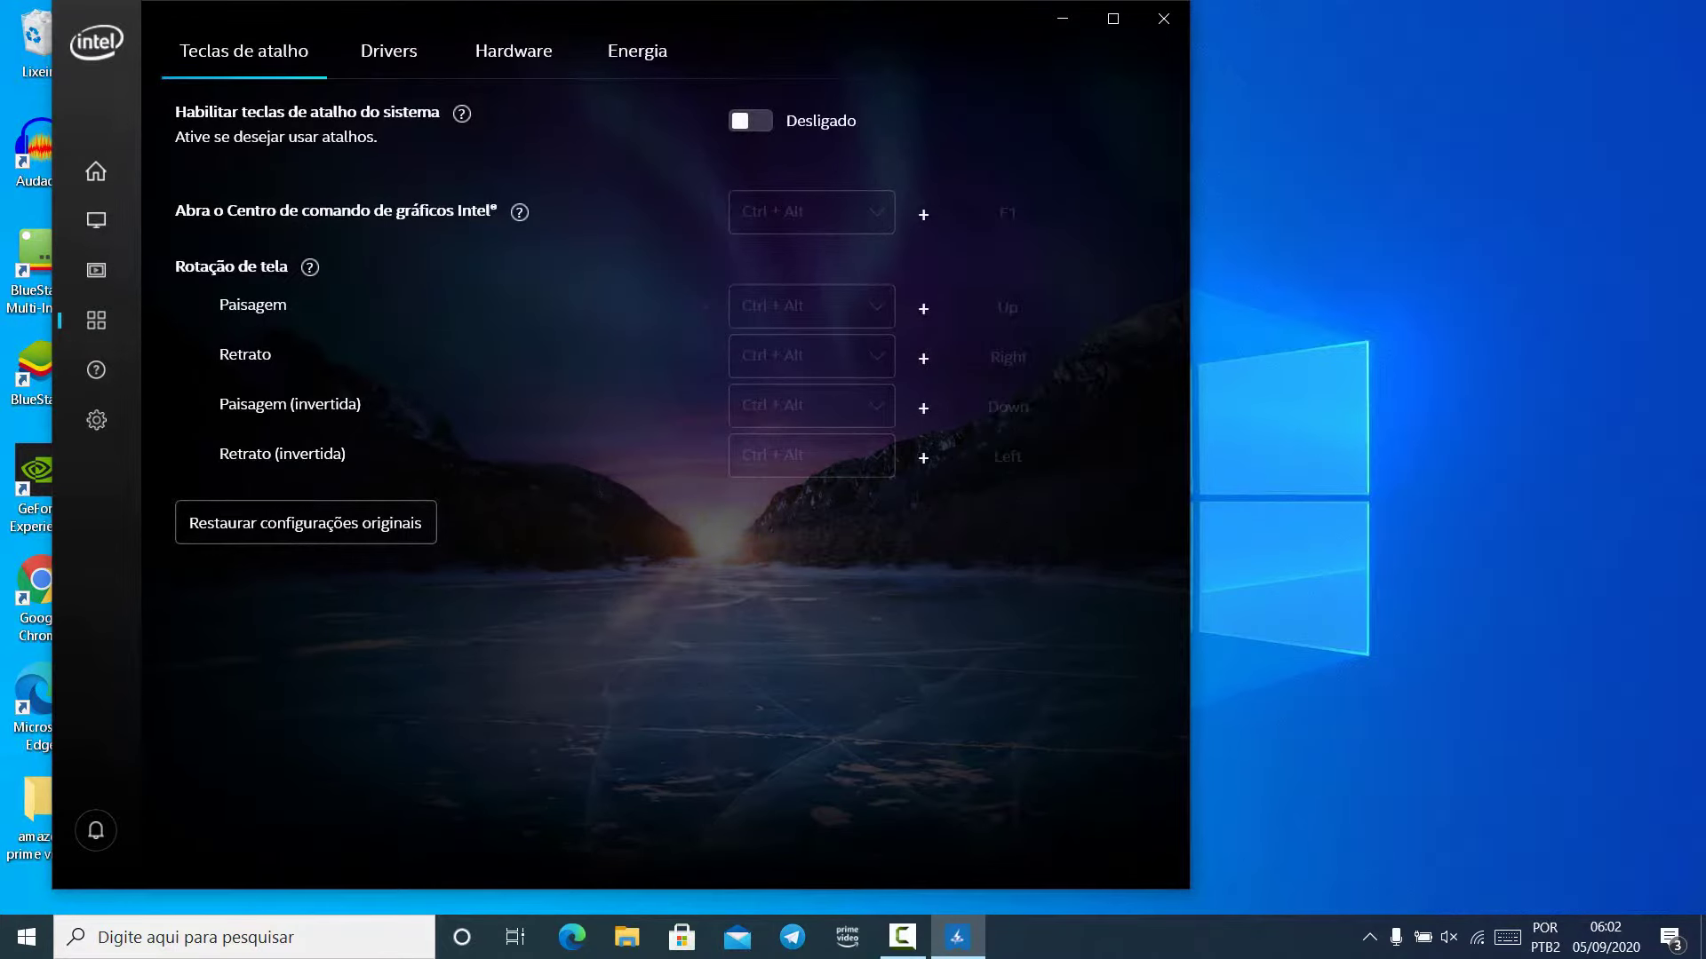
{"action": "left_click", "coordinate": [637, 51]}
{"action": "left_click", "coordinate": [391, 297]}
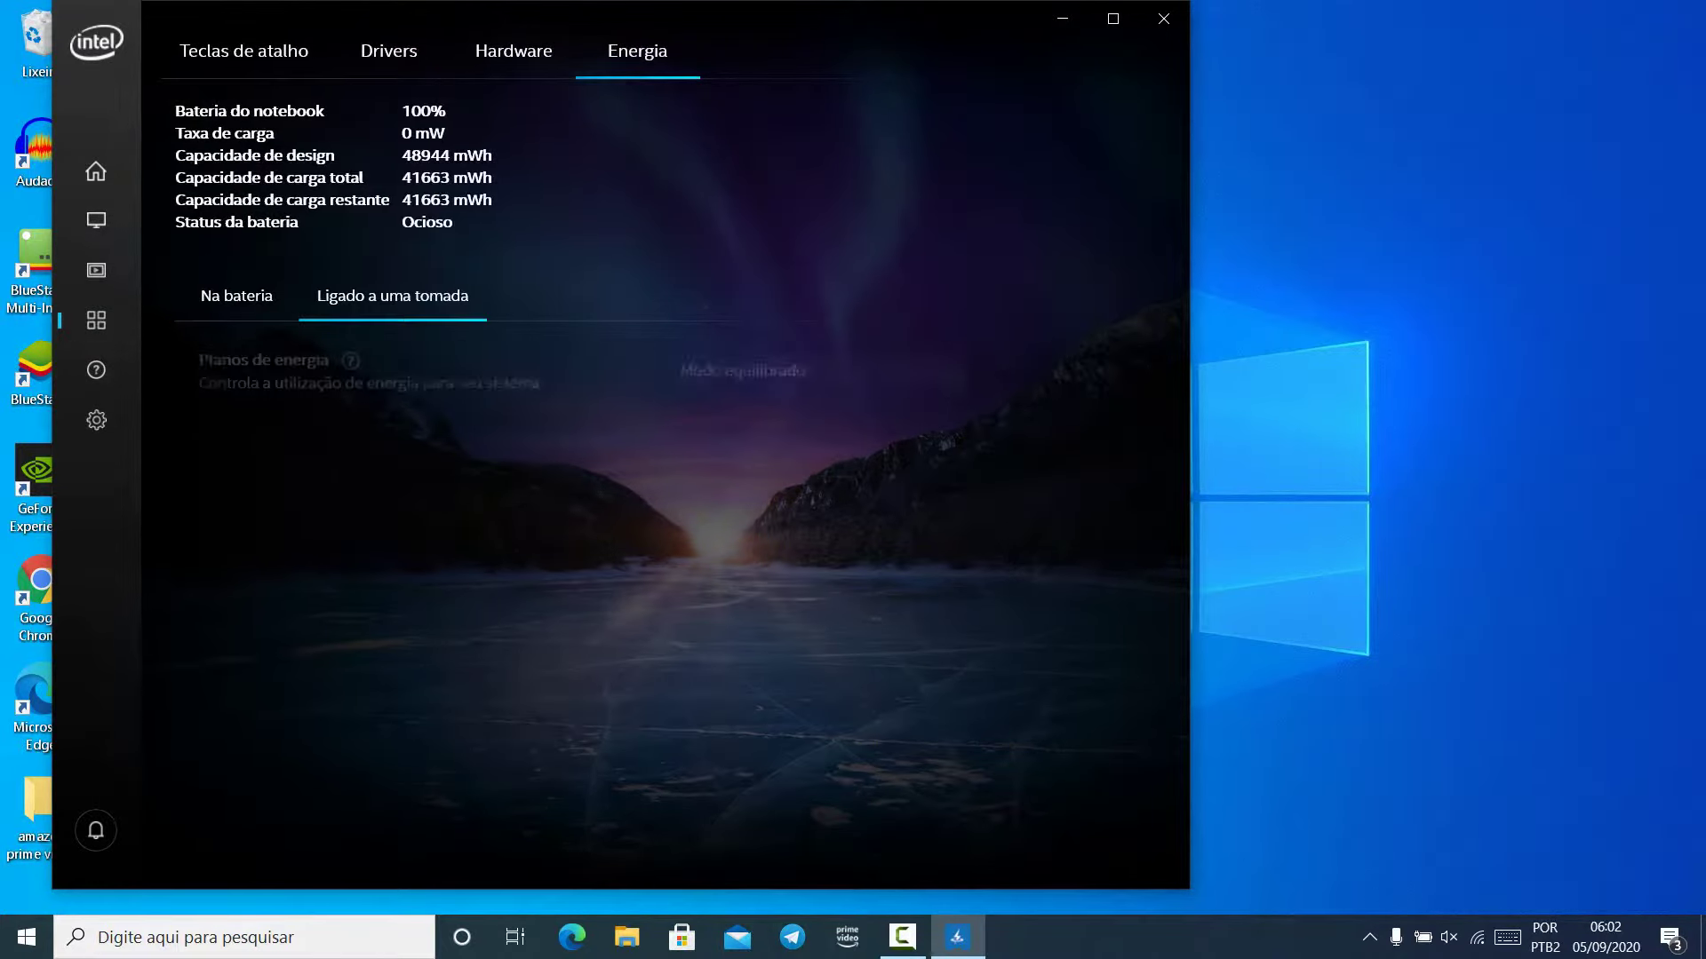
{"action": "left_click", "coordinate": [805, 371]}
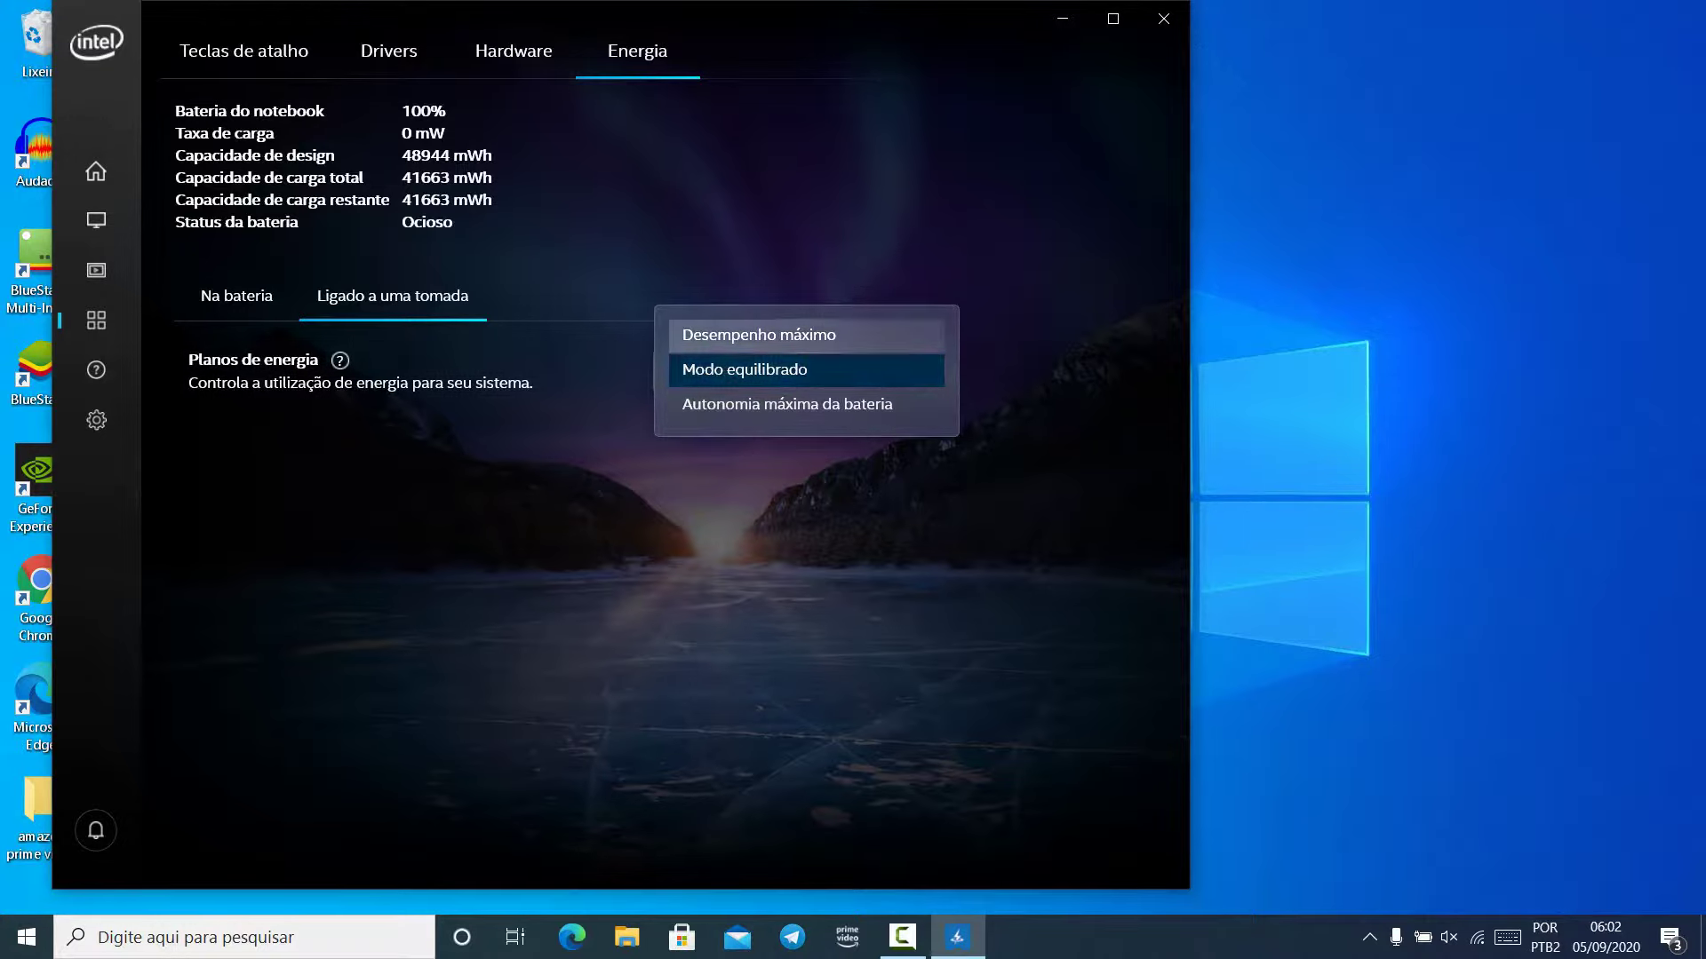
{"action": "left_click", "coordinate": [760, 335]}
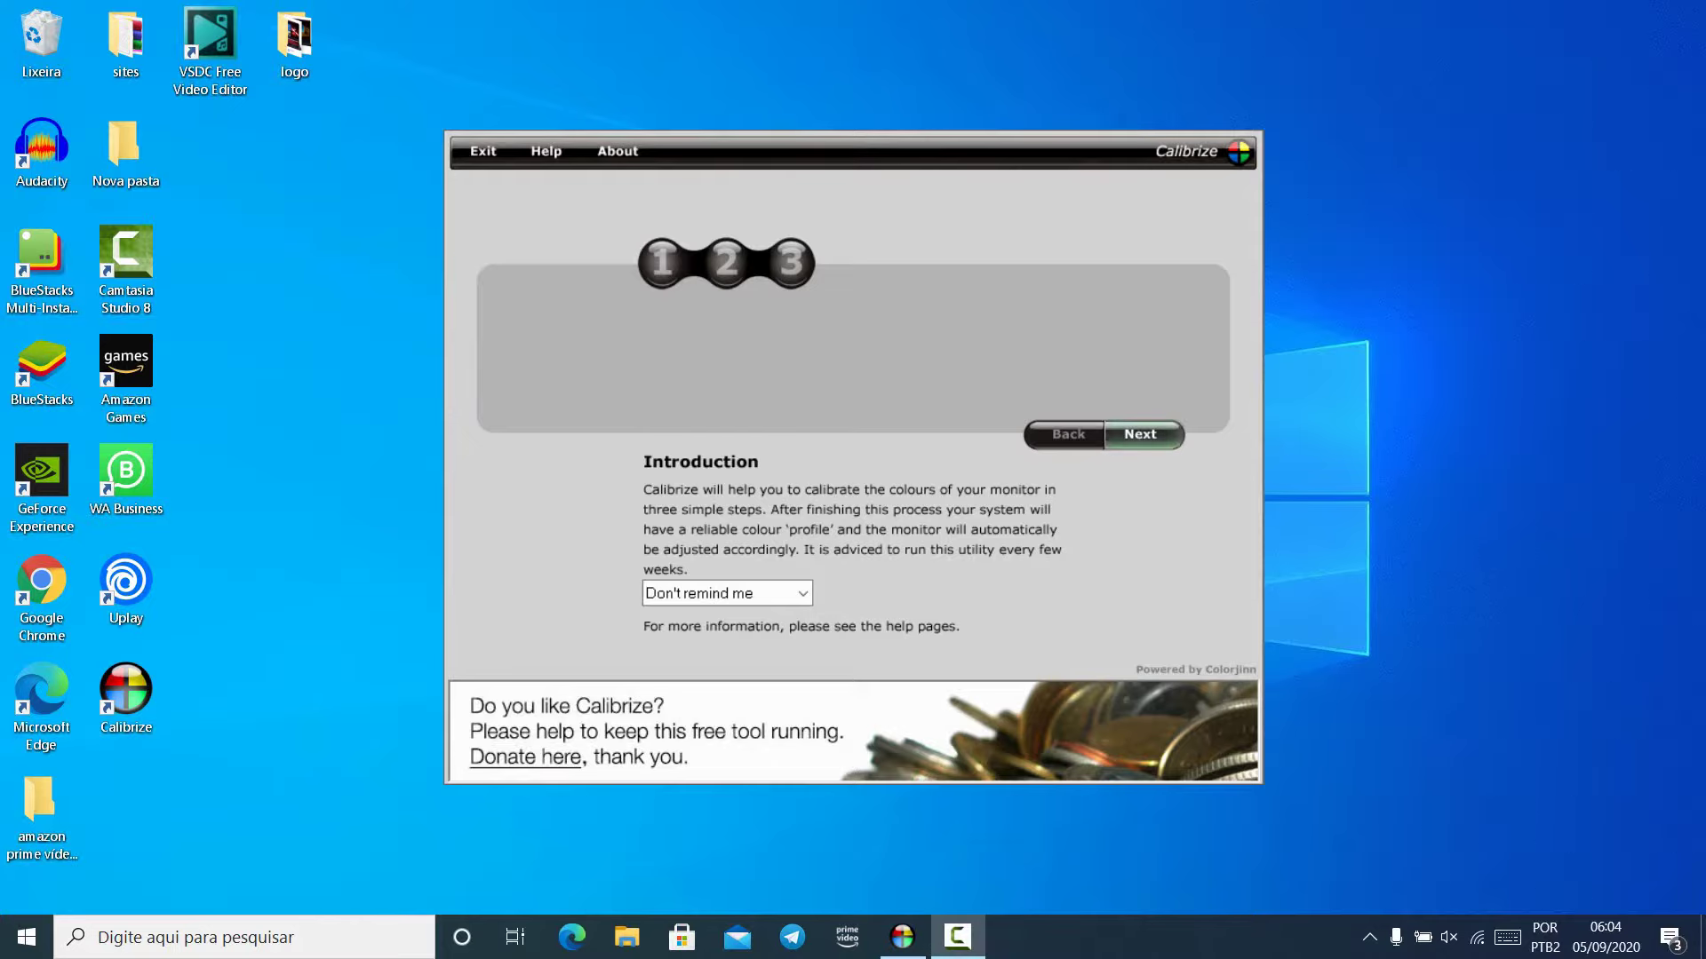
- Switch to Calibrize, advance past the introduction and the contrast and brightness step to the gamma settings, and move the window up slightly
{"action": "left_click", "coordinate": [1141, 434]}
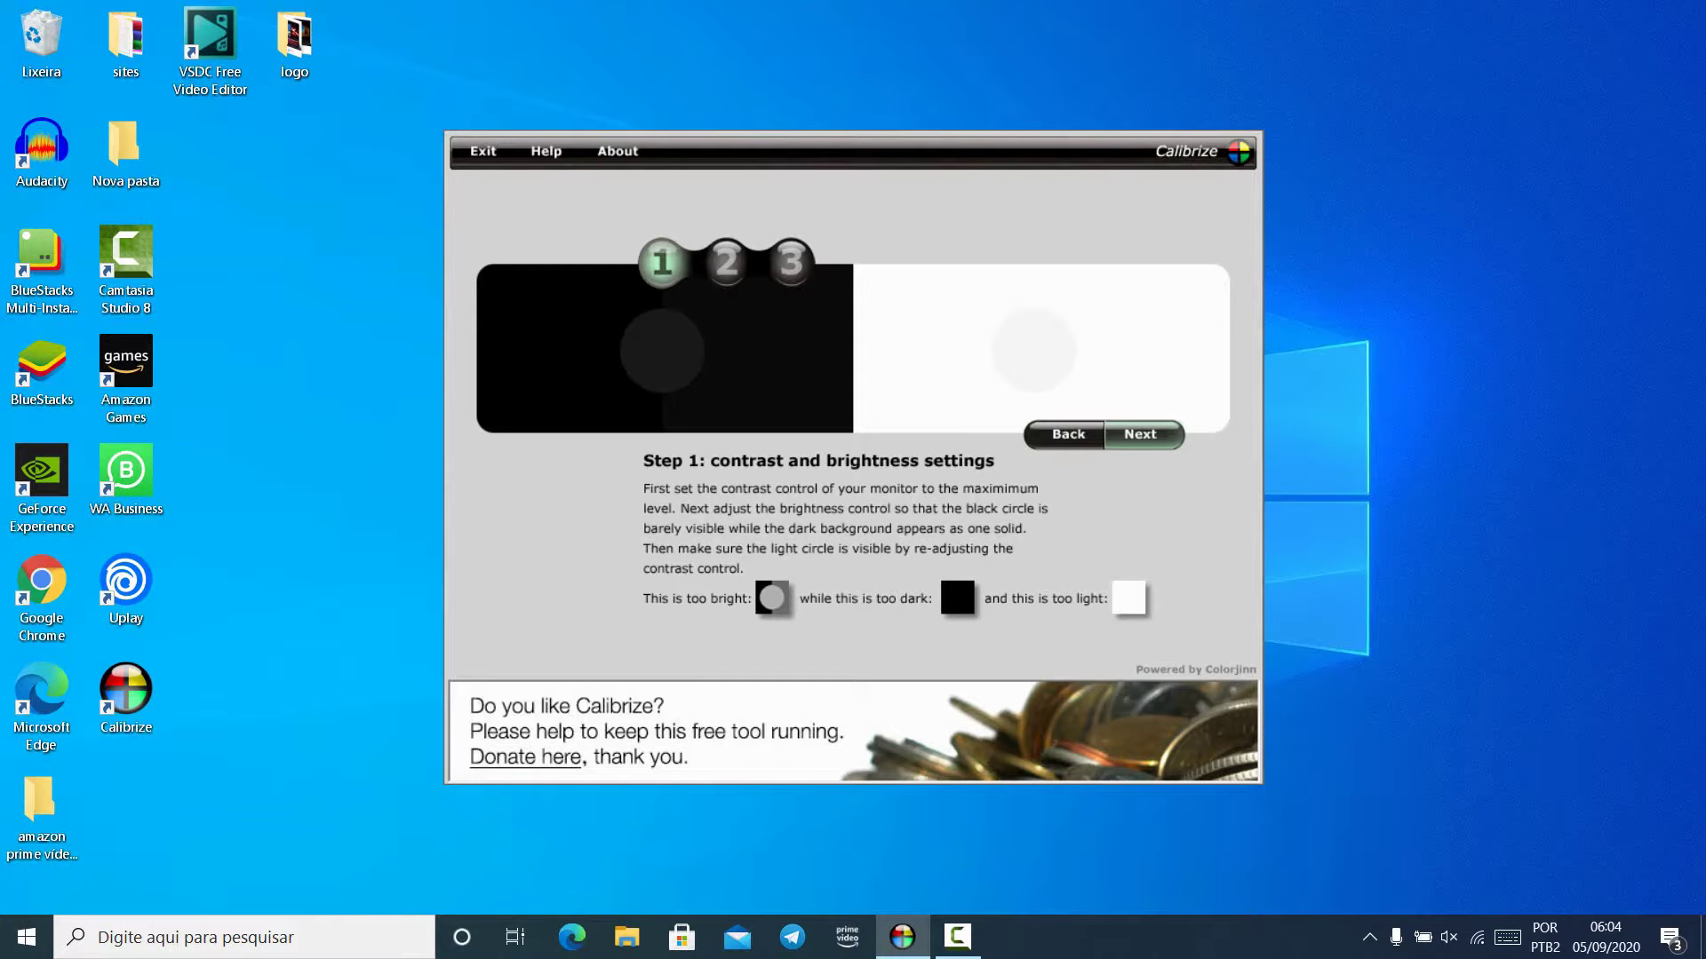
{"action": "left_click", "coordinate": [1141, 434]}
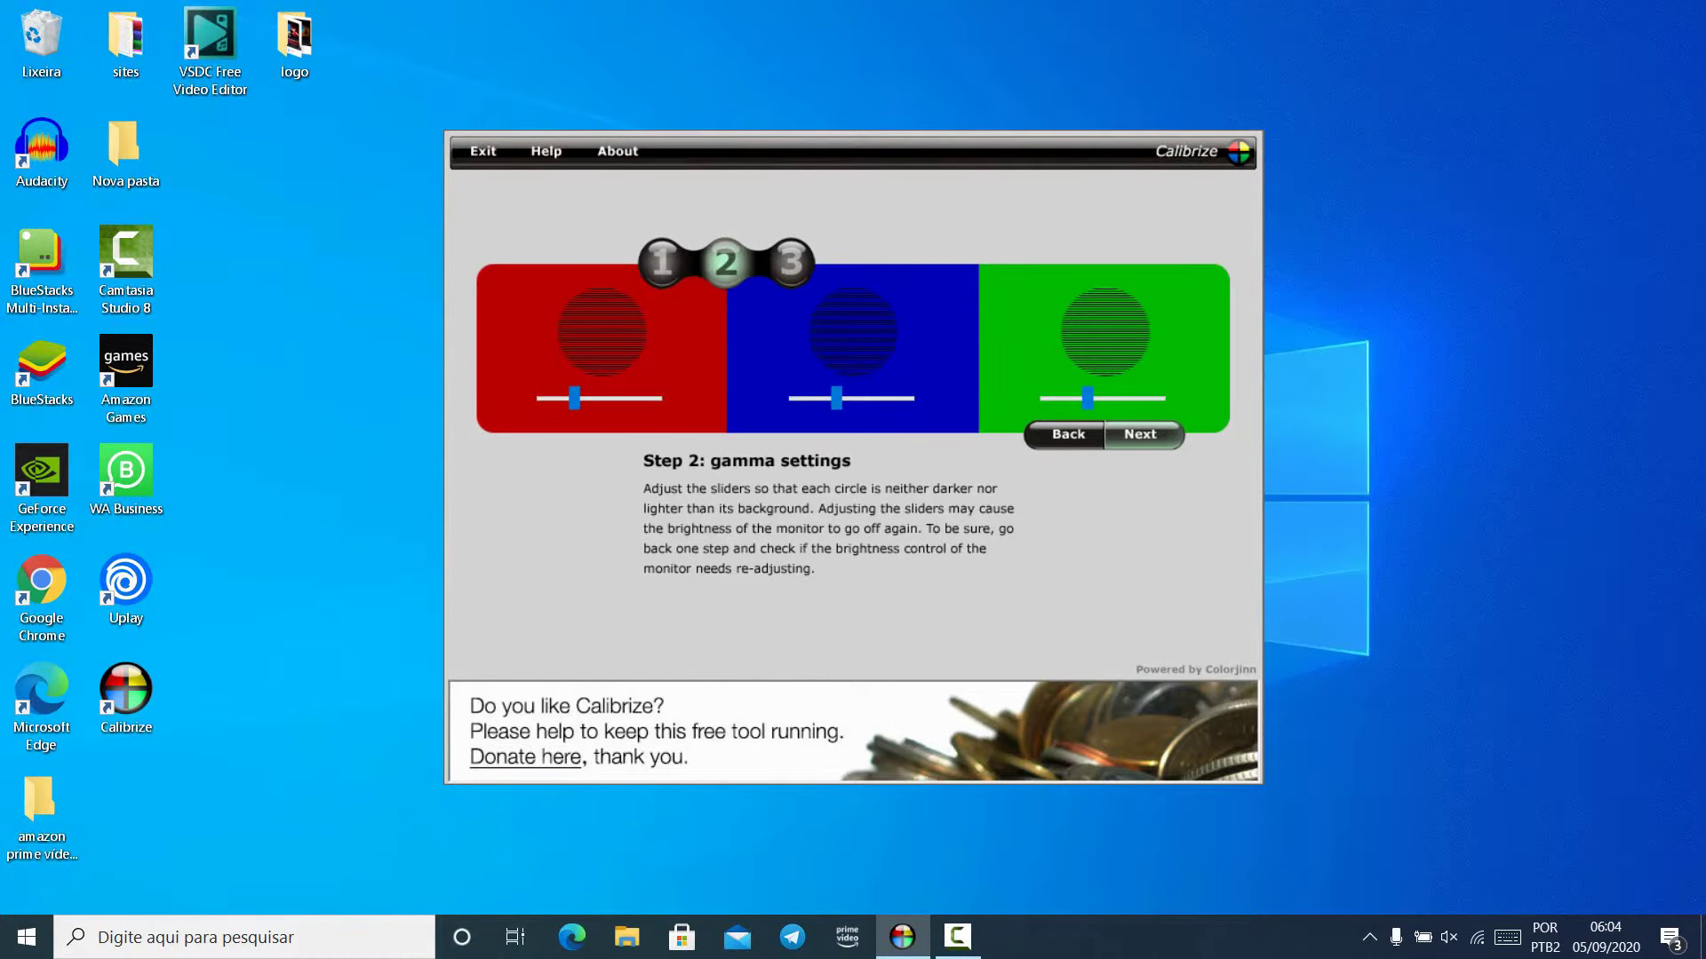
{"action": "mouse_move", "coordinate": [889, 151]}
{"action": "left_mouse_down"}
{"action": "mouse_move", "coordinate": [888, 99]}
{"action": "mouse_move", "coordinate": [890, 133]}
{"action": "left_mouse_up"}
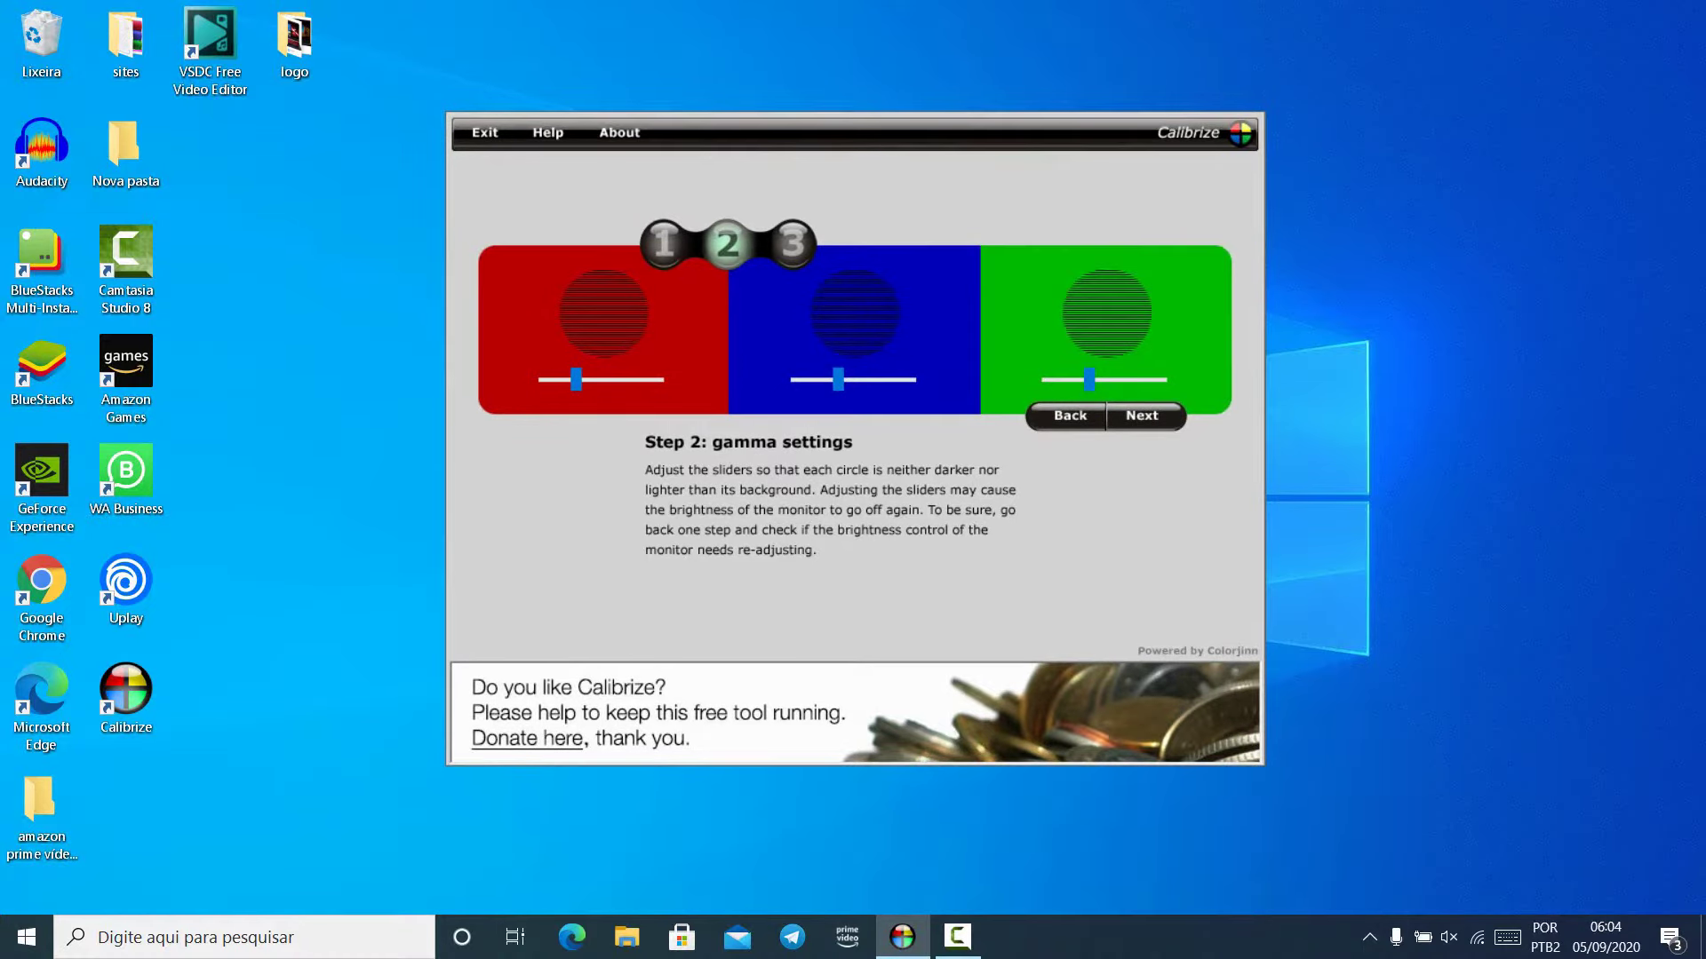
- Move the blue gamma slider slightly up, the green slightly down and the red further up, and save the colour profile
{"action": "mouse_move", "coordinate": [838, 380]}
{"action": "left_mouse_down"}
{"action": "mouse_move", "coordinate": [891, 379]}
{"action": "mouse_move", "coordinate": [841, 379]}
{"action": "left_mouse_up"}
{"action": "mouse_move", "coordinate": [1089, 380]}
{"action": "left_mouse_down"}
{"action": "mouse_move", "coordinate": [1138, 380]}
{"action": "mouse_move", "coordinate": [1084, 380]}
{"action": "left_mouse_up"}
{"action": "mouse_move", "coordinate": [575, 379]}
{"action": "left_mouse_down"}
{"action": "mouse_move", "coordinate": [616, 379]}
{"action": "mouse_move", "coordinate": [561, 379]}
{"action": "left_mouse_up"}
{"action": "left_click_drag", "start_coordinate": [562, 380], "coordinate": [593, 379]}
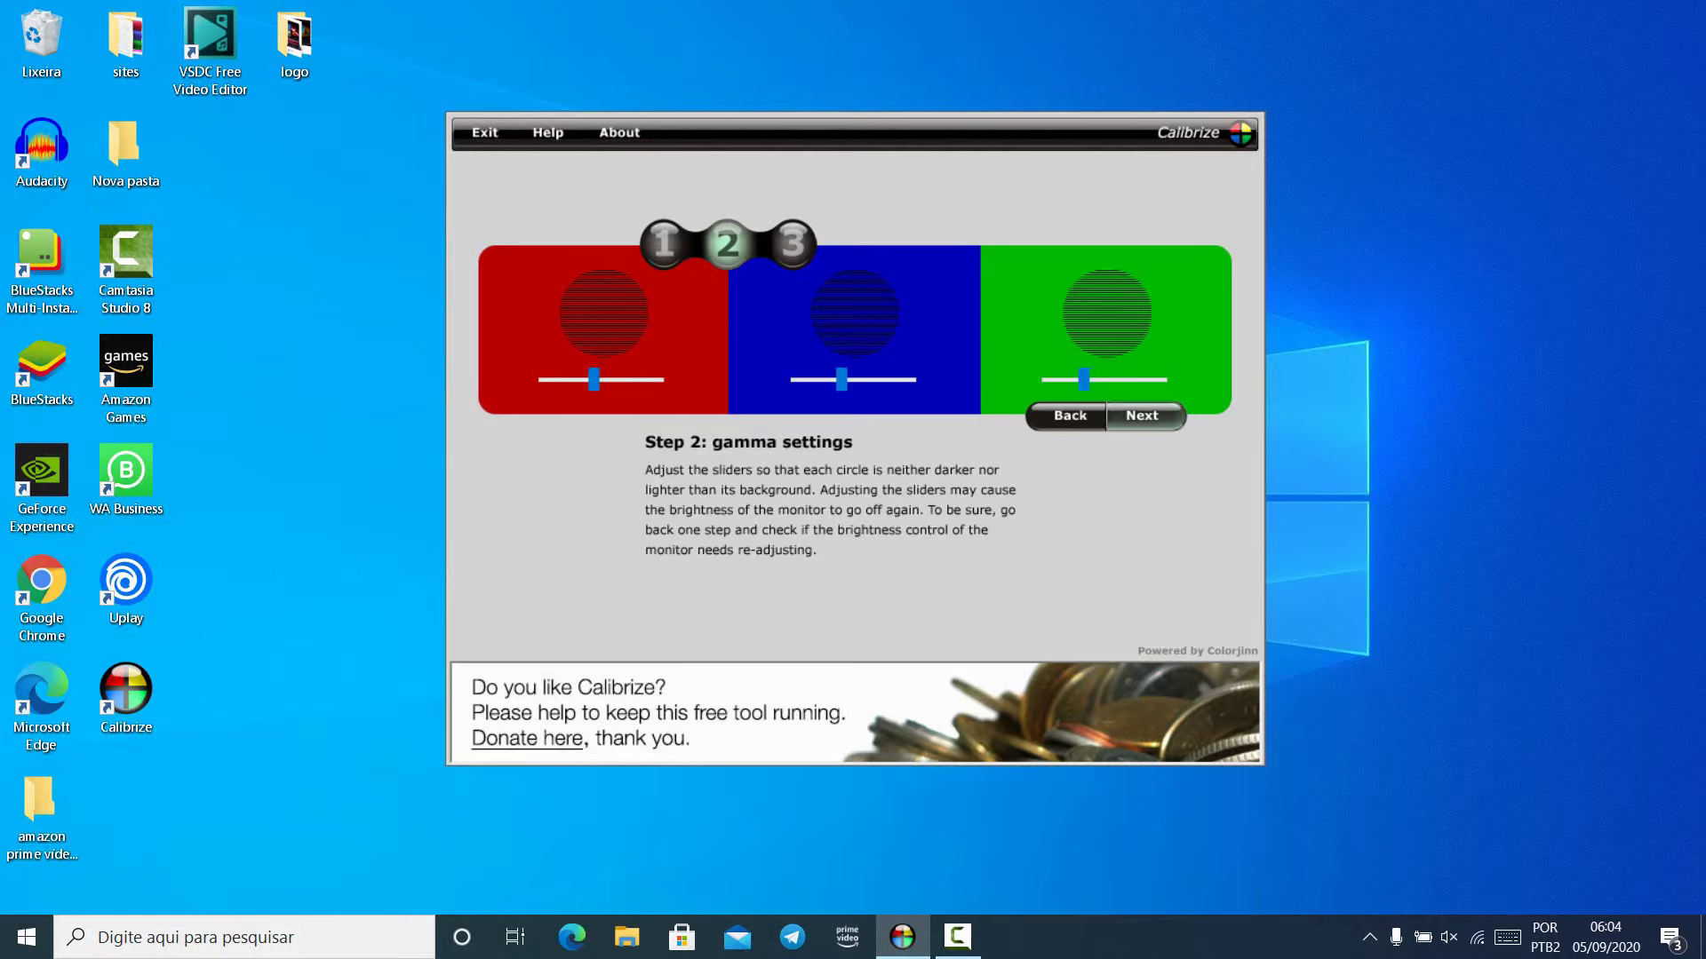
{"action": "left_click", "coordinate": [1141, 414]}
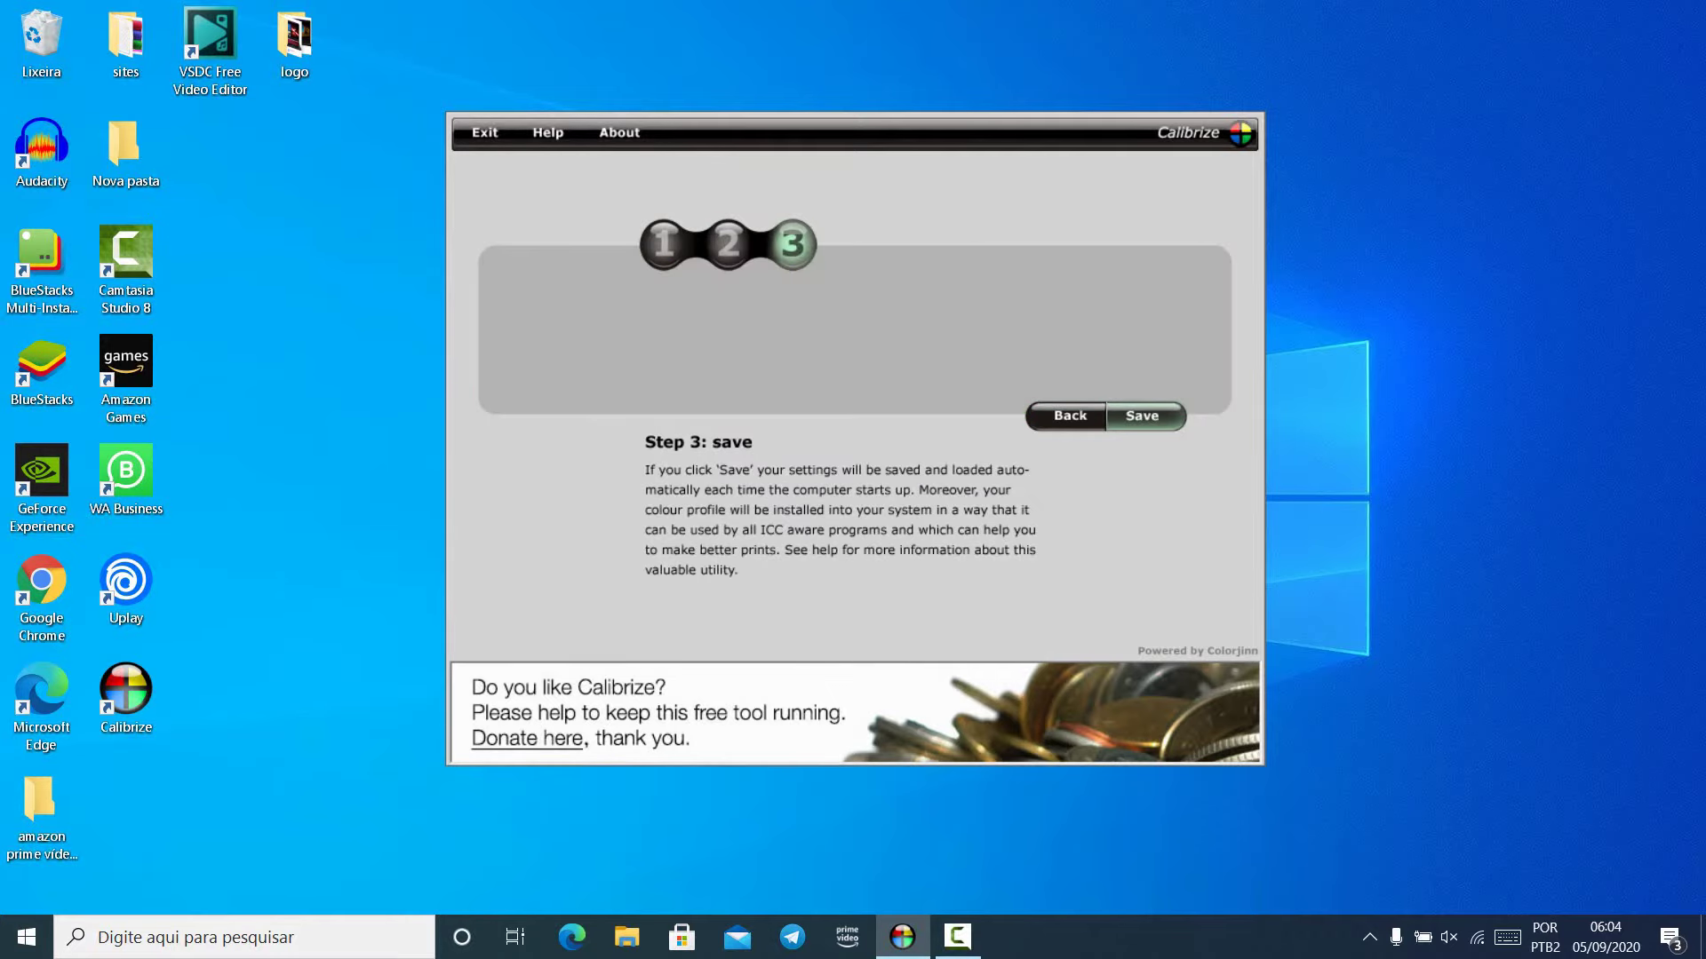
{"action": "left_click", "coordinate": [1141, 415]}
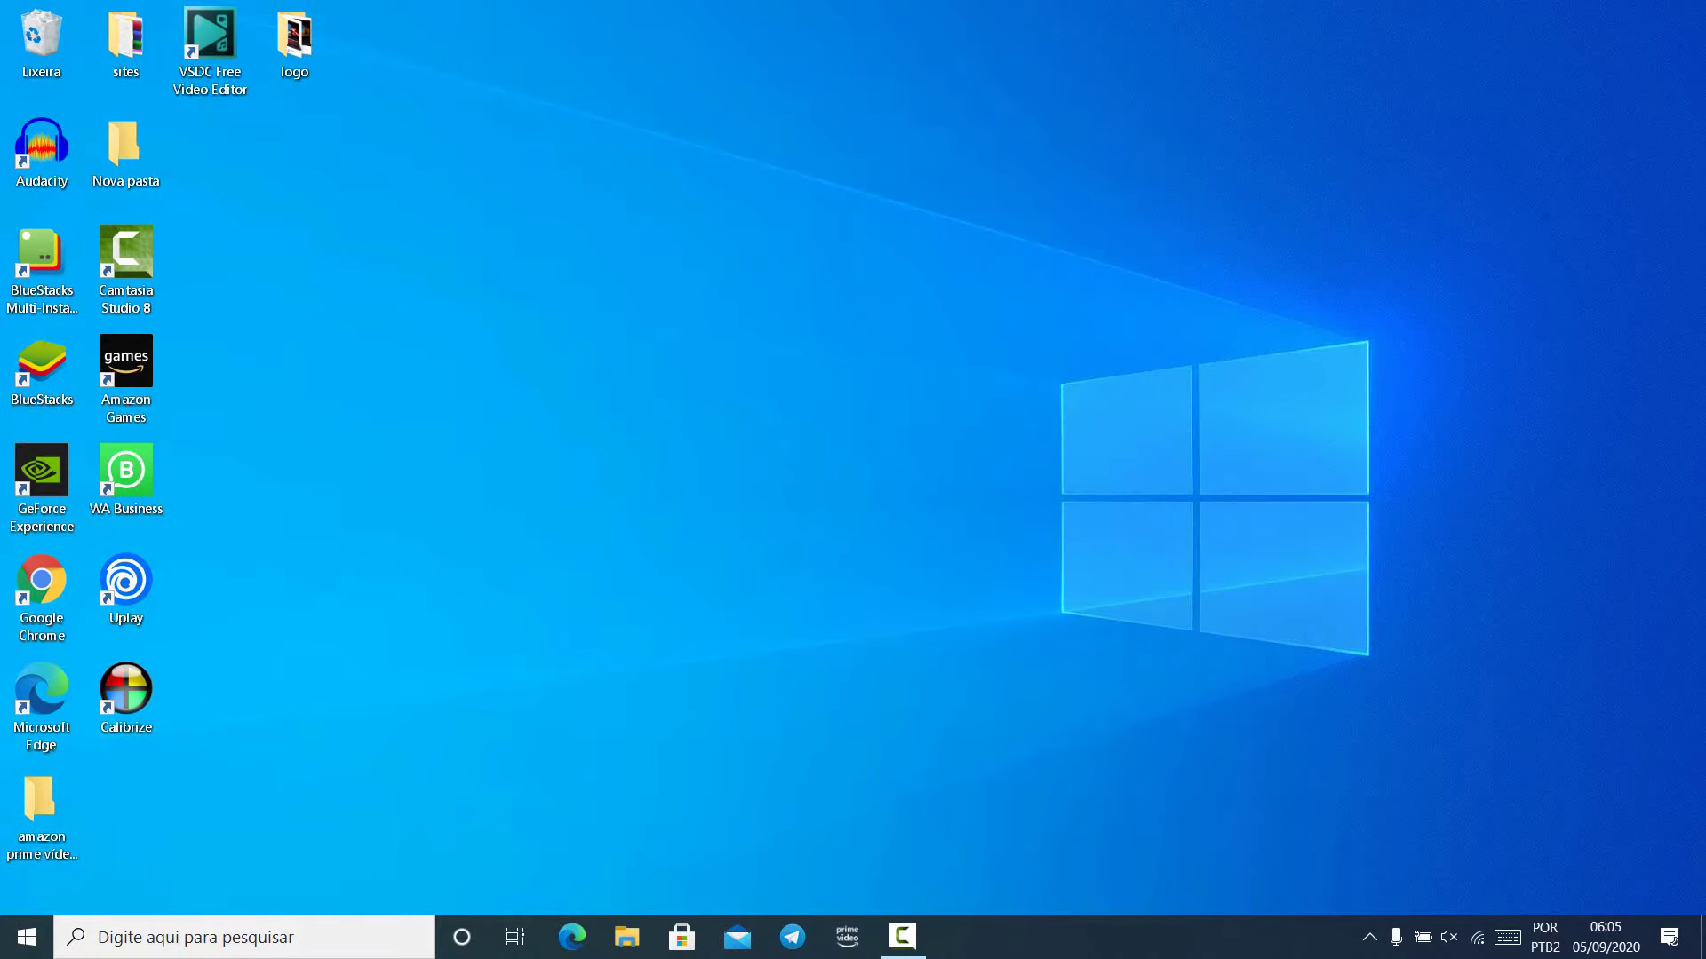
- Reopen Calibrize at its gamma settings and move the green, blue and red sliders higher, shifting green the most
{"action": "double_click", "coordinate": [126, 698]}
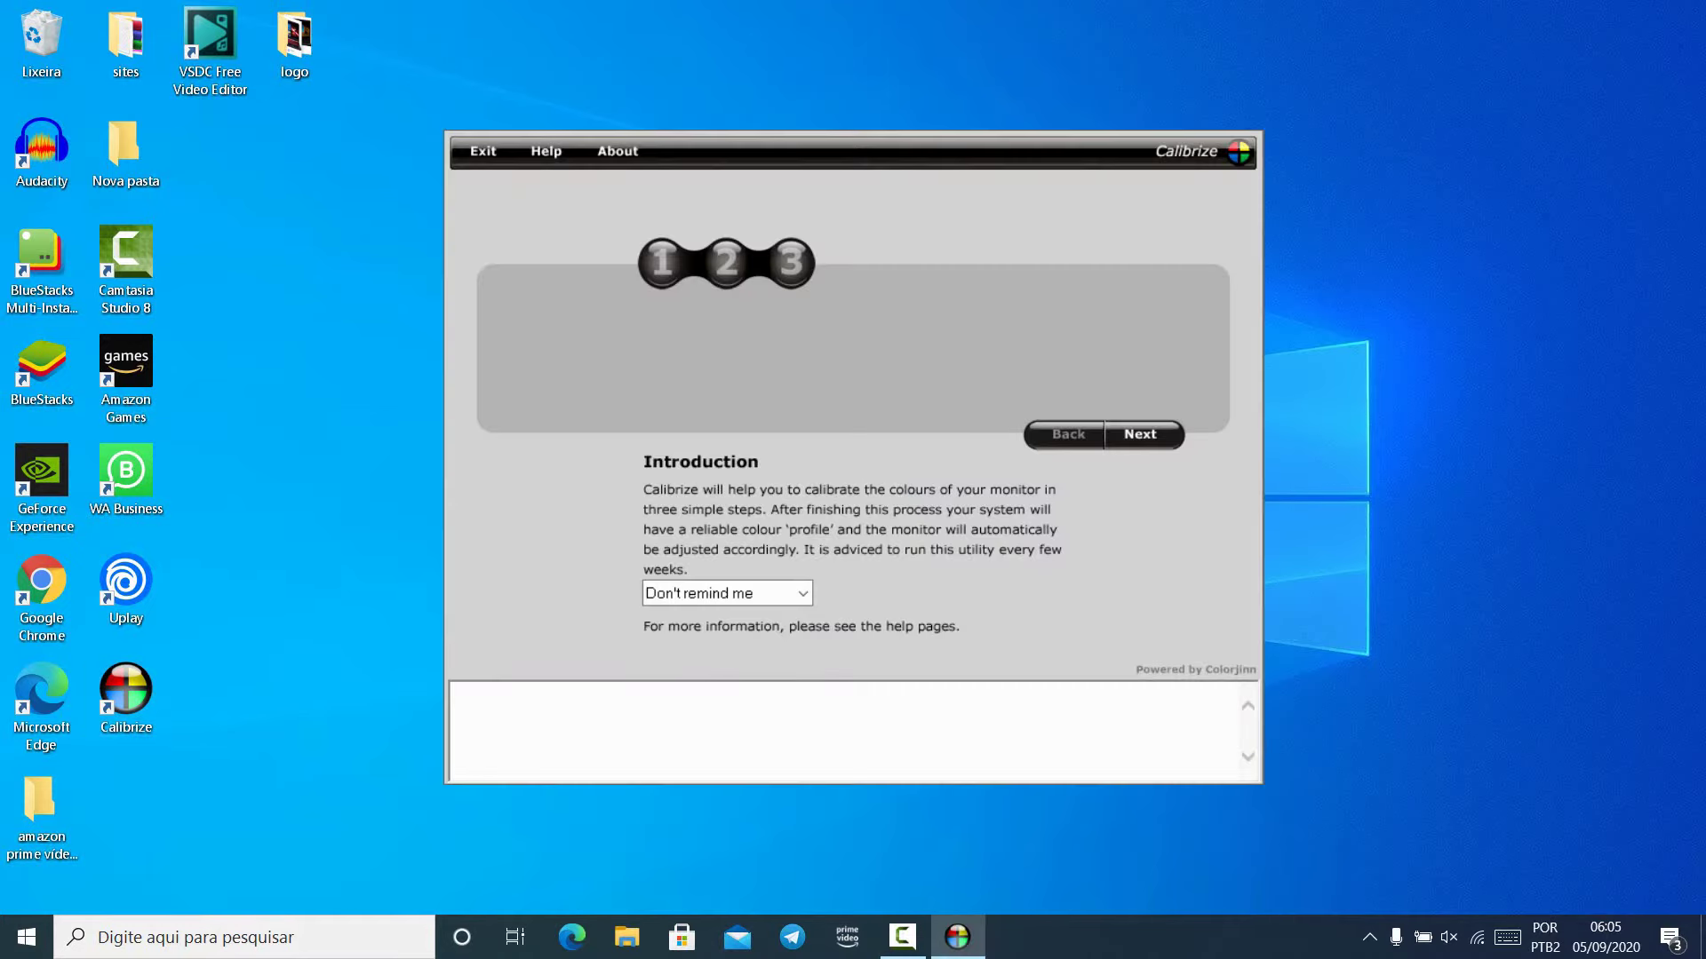
{"action": "left_click", "coordinate": [1143, 434]}
{"action": "left_click", "coordinate": [1144, 434]}
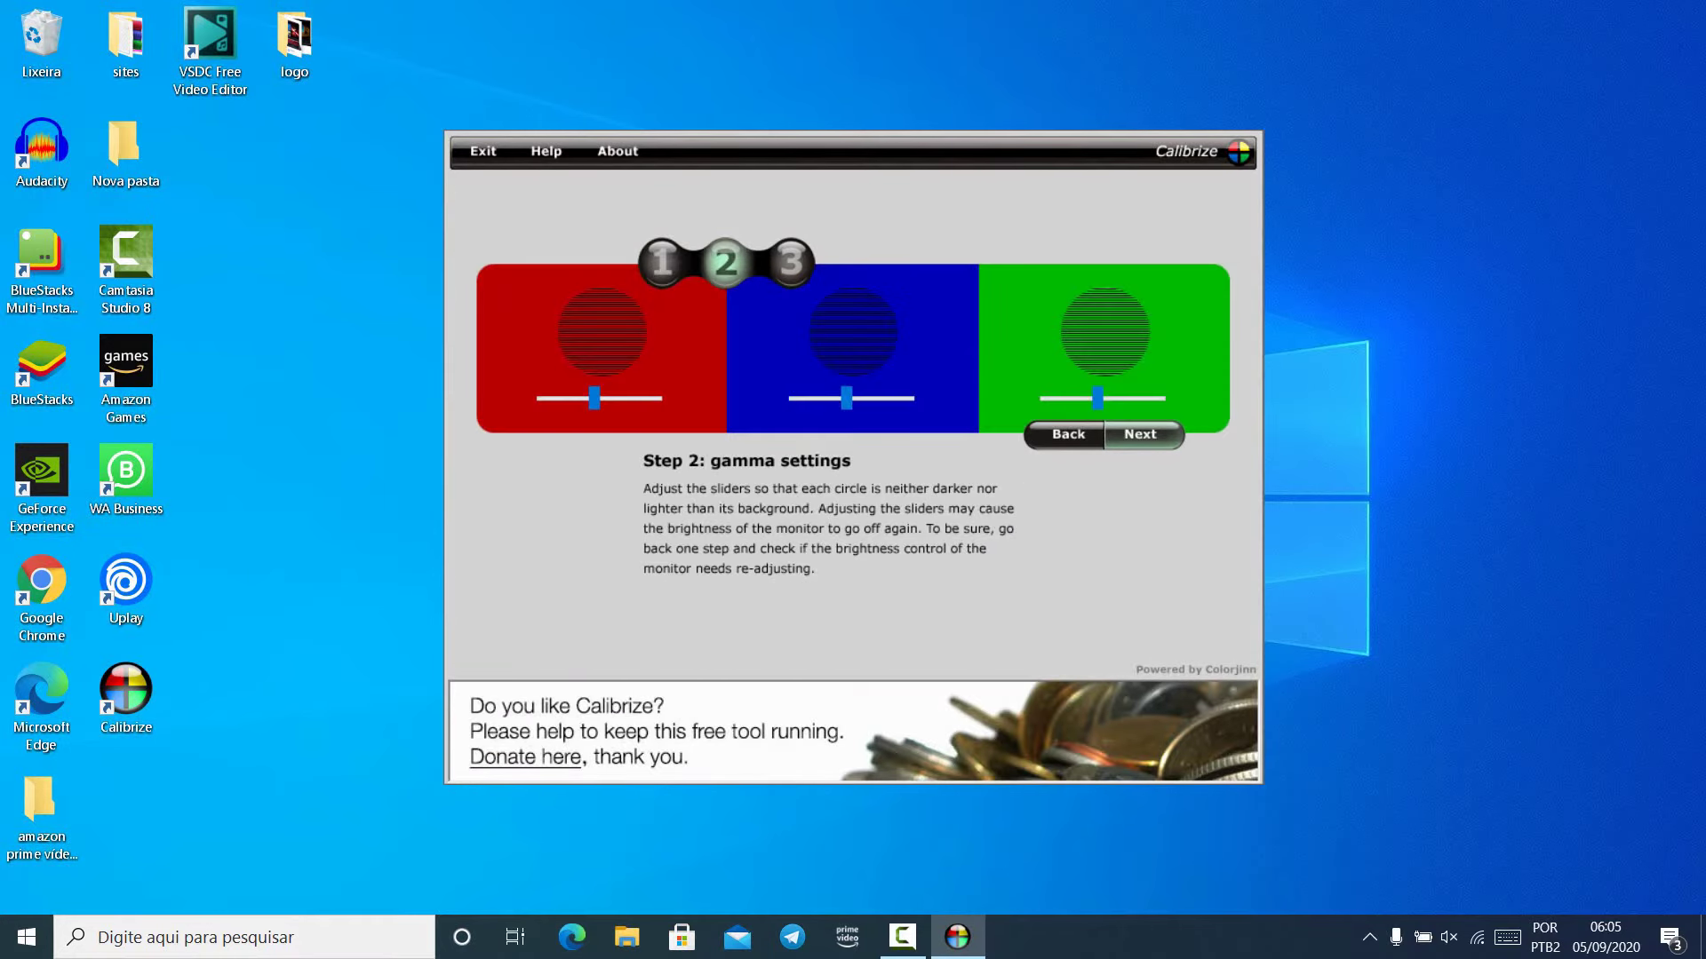
{"action": "mouse_move", "coordinate": [1097, 398]}
{"action": "left_mouse_down"}
{"action": "mouse_move", "coordinate": [1159, 398]}
{"action": "mouse_move", "coordinate": [1118, 398]}
{"action": "left_mouse_up"}
{"action": "mouse_move", "coordinate": [846, 398]}
{"action": "left_mouse_down"}
{"action": "mouse_move", "coordinate": [875, 397]}
{"action": "mouse_move", "coordinate": [855, 398]}
{"action": "left_mouse_up"}
{"action": "mouse_move", "coordinate": [594, 398]}
{"action": "left_mouse_down"}
{"action": "mouse_move", "coordinate": [622, 398]}
{"action": "mouse_move", "coordinate": [604, 398]}
{"action": "left_mouse_up"}
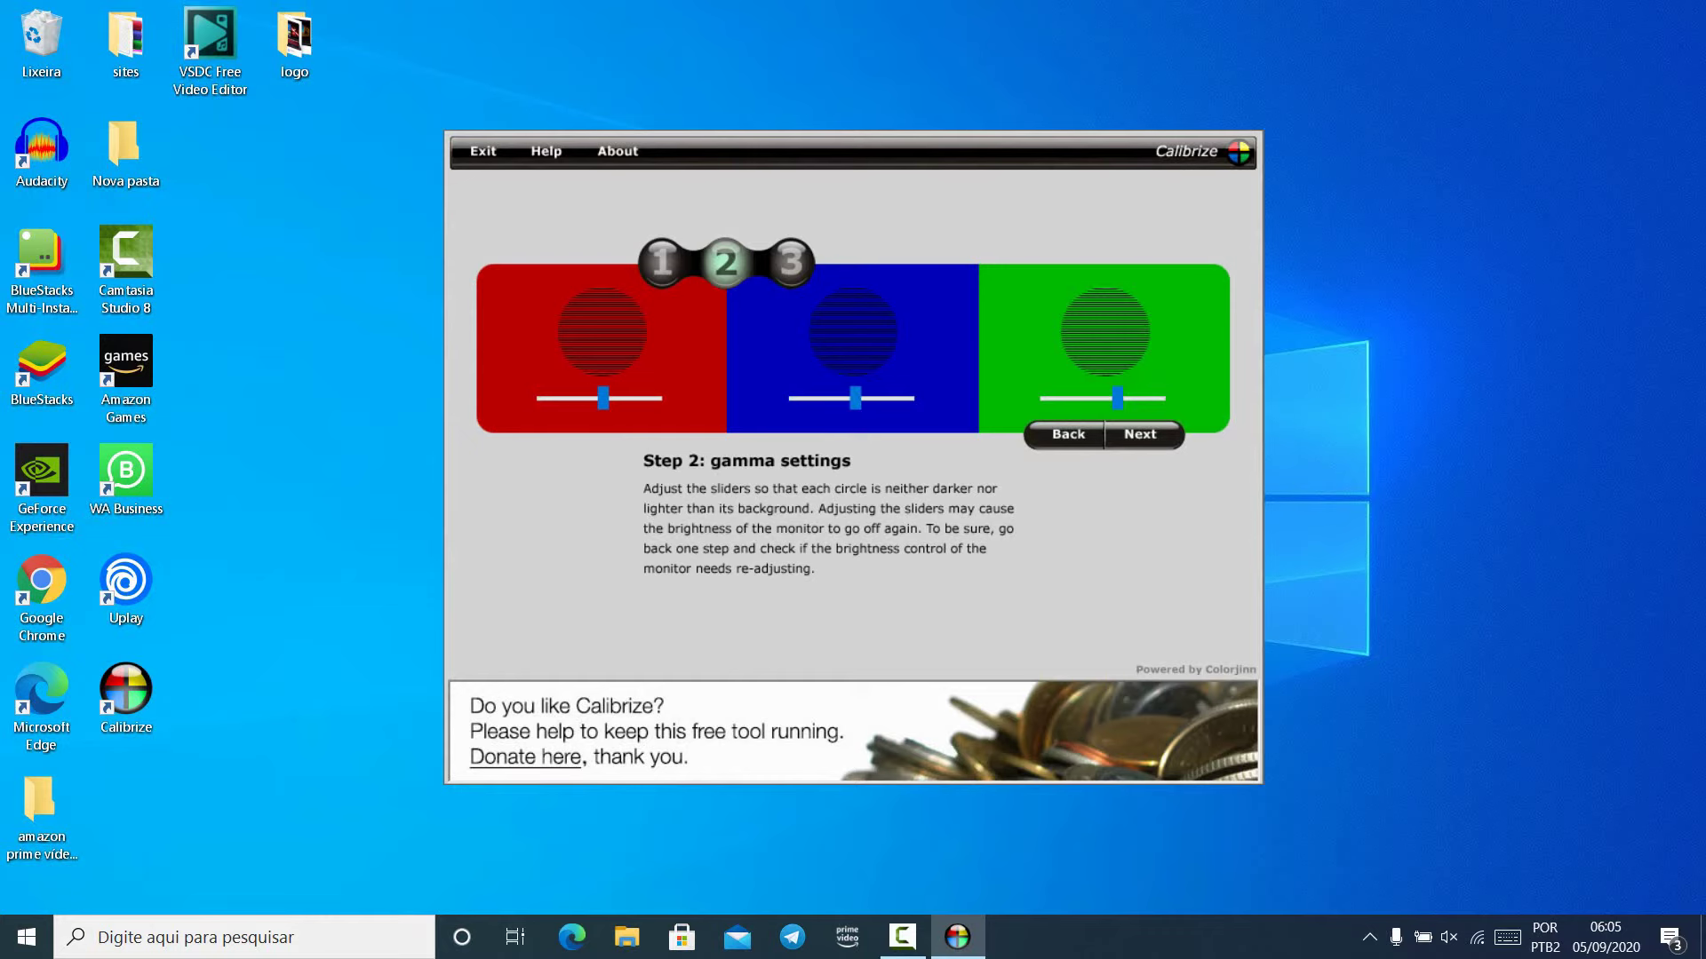